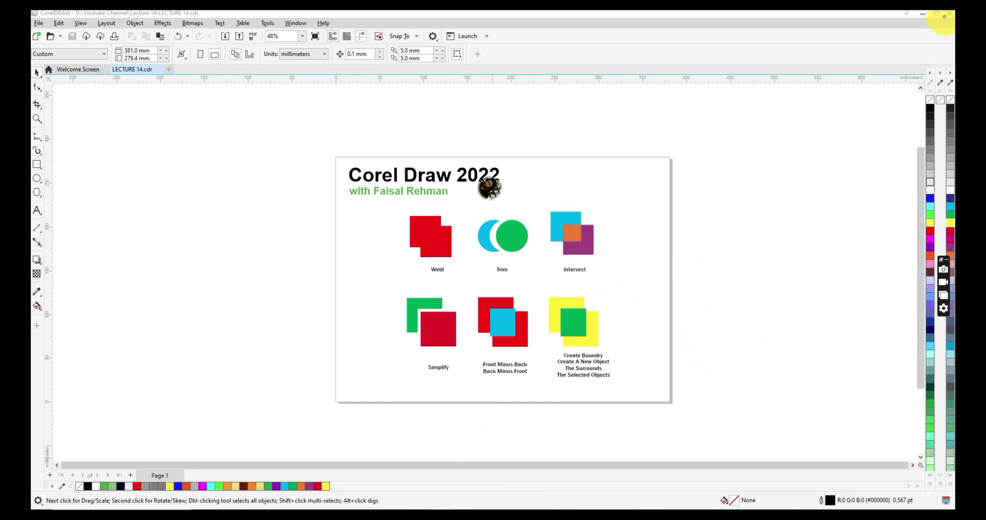
- Scale the group of labelled shaping examples to about 163 × 134 mm and place it in the page's upper-right area
scroll(305, 249, "up", 2)
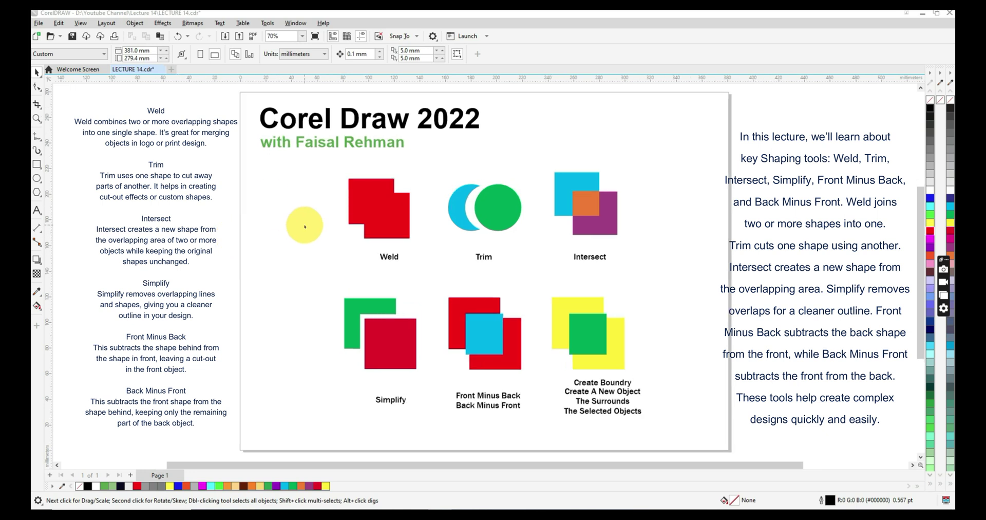
left_click_drag(305, 168, 602, 400)
left_click_drag(474, 308, 598, 209)
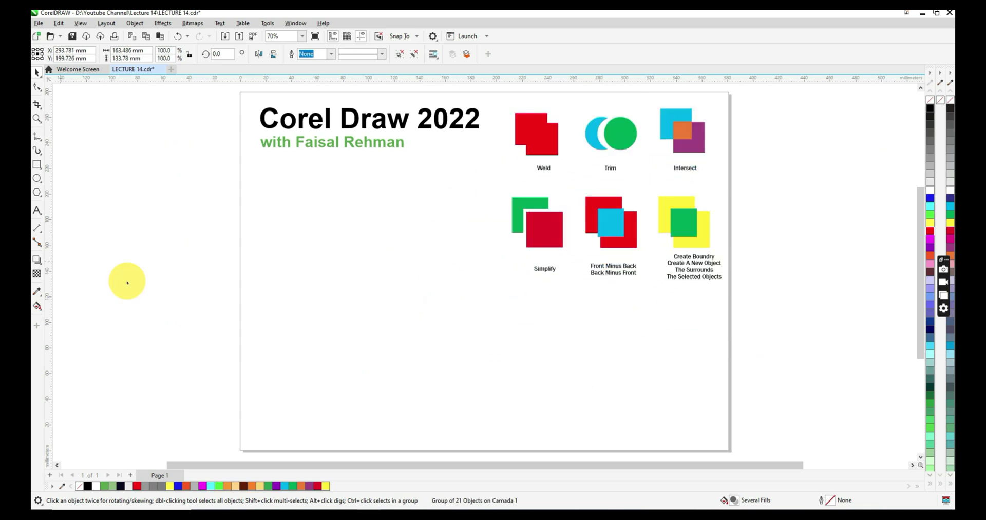
- Draw a square about 76 mm wide in the lower-left part of the page, with a red fill and no outline
left_click(36, 165)
left_click_drag(307, 234, 405, 332)
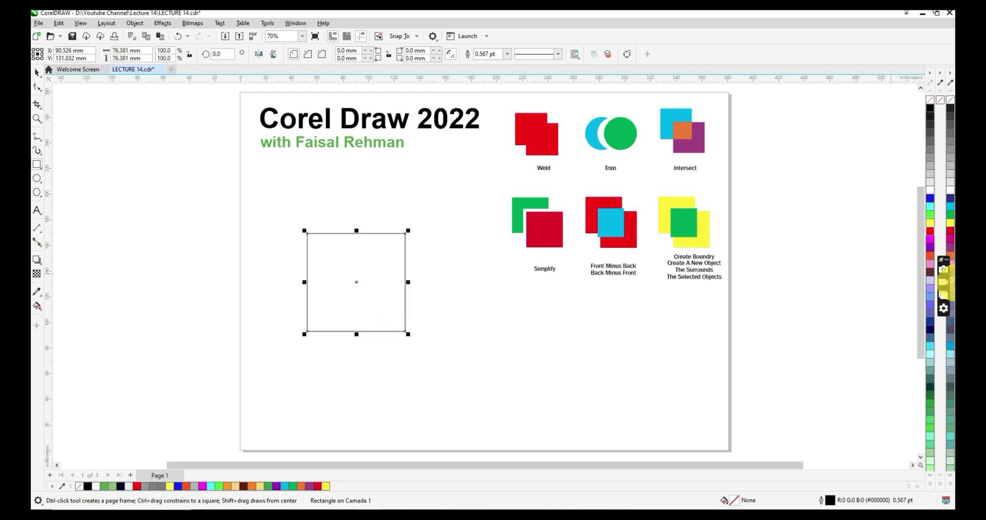
left_click(930, 231)
right_click(930, 100)
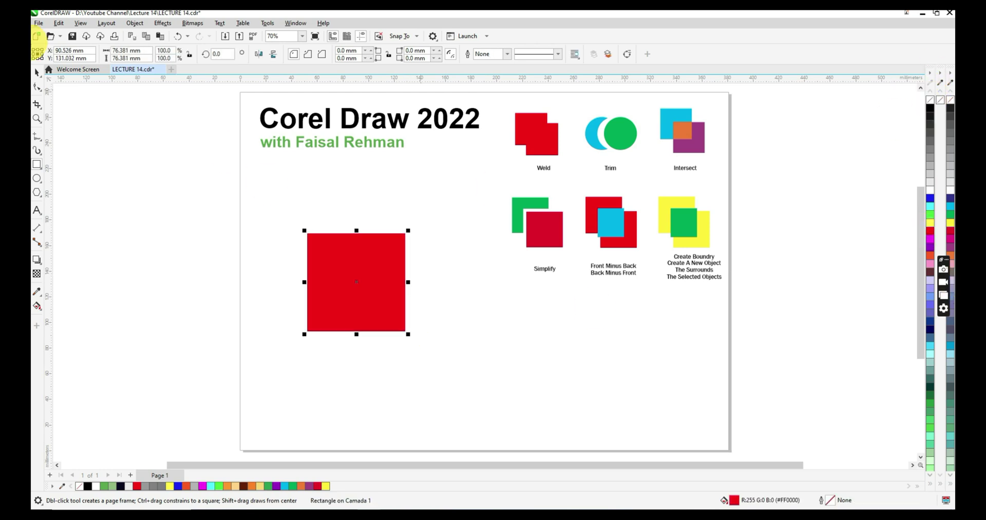
left_click(36, 72)
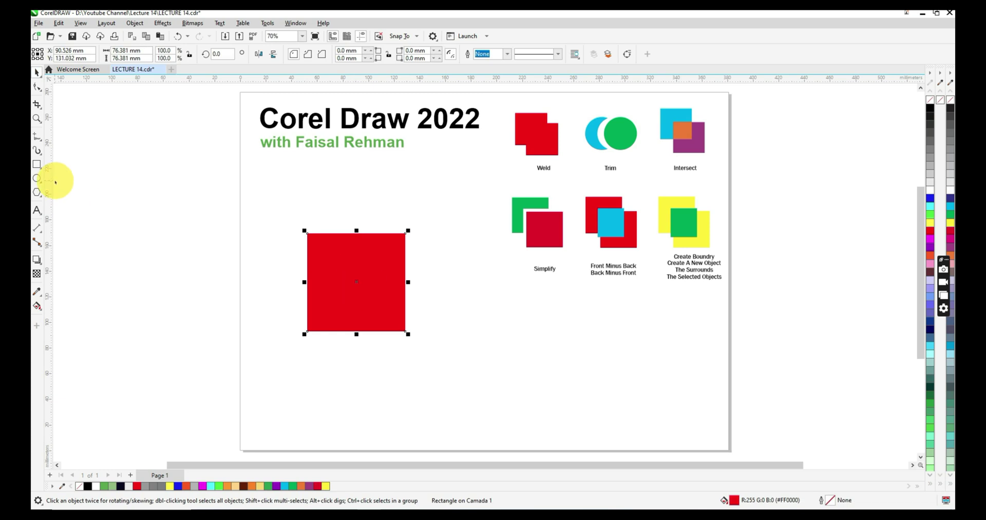
- Add a yellow circle about 60 mm in diameter without outline, overlapping the middle of the red square's left edge
key("F7")
mouse_move(247, 244)
left_mouse_down()
mouse_move(337, 301)
mouse_move(325, 303)
left_mouse_up()
key("space")
left_click(385, 304, "shift")
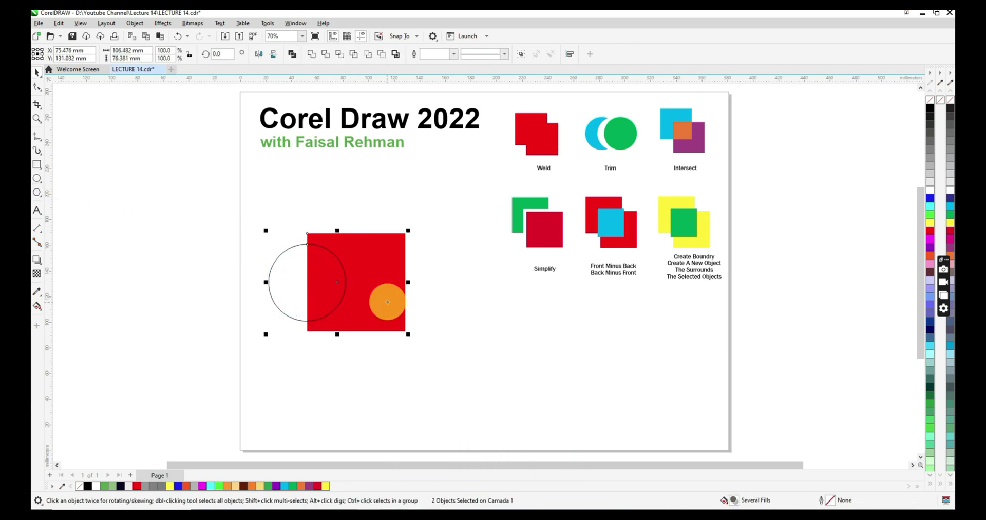
left_click(437, 378)
left_click_drag(354, 334, 243, 214)
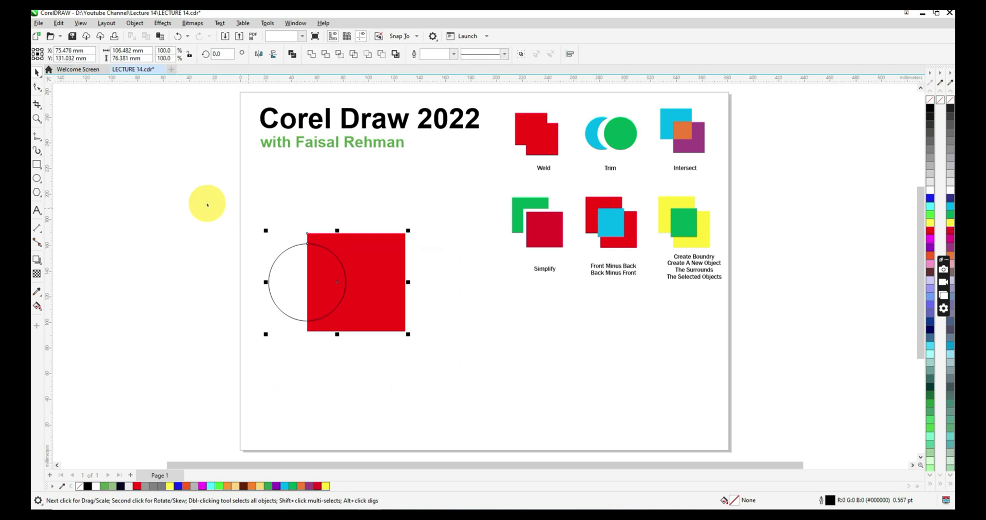
left_click(930, 222)
right_click(930, 101)
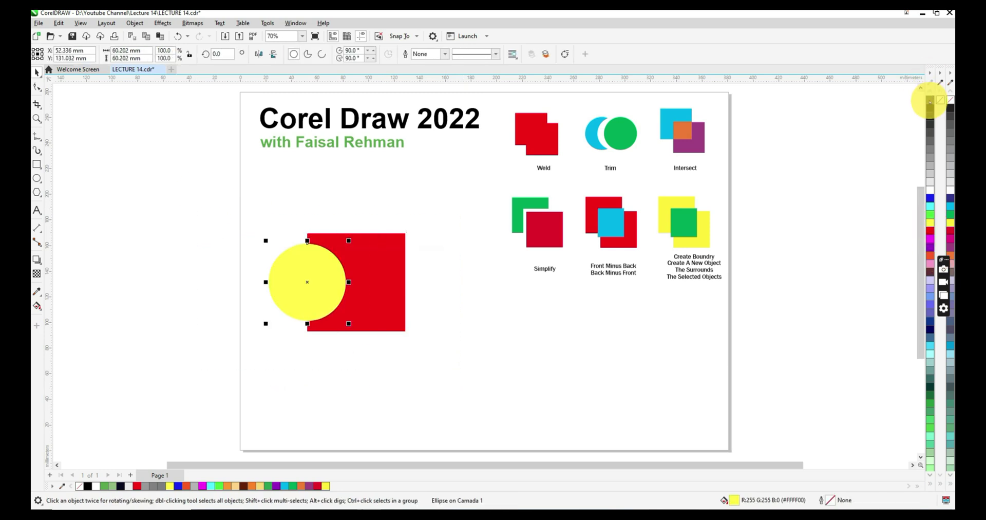
- Weld the yellow circle and the red square into a single shape
left_click_drag(211, 223, 367, 359)
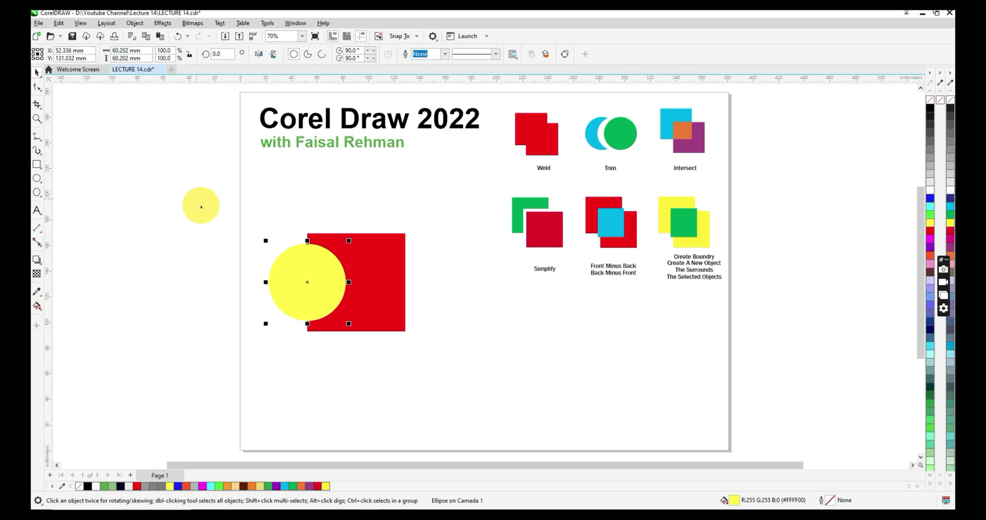
left_click_drag(195, 200, 368, 375)
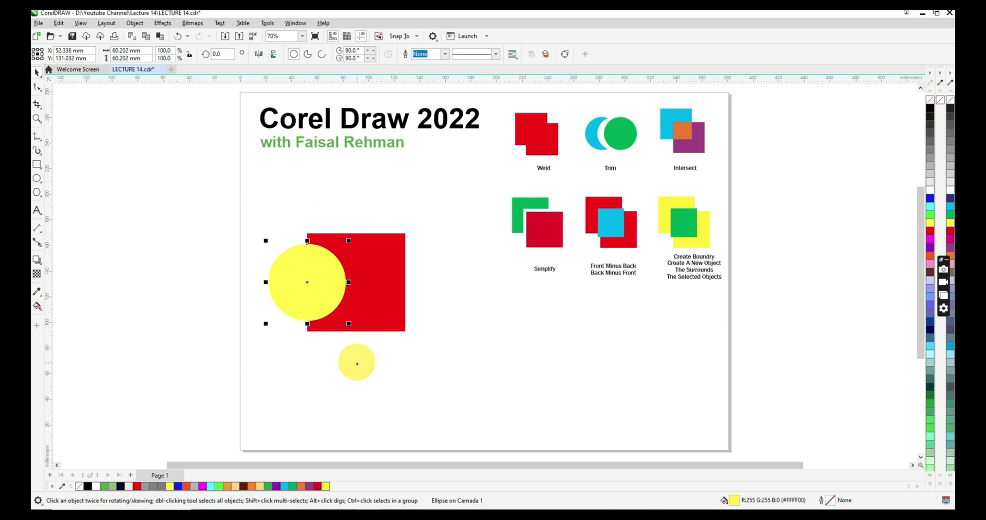
left_click_drag(459, 203, 293, 379)
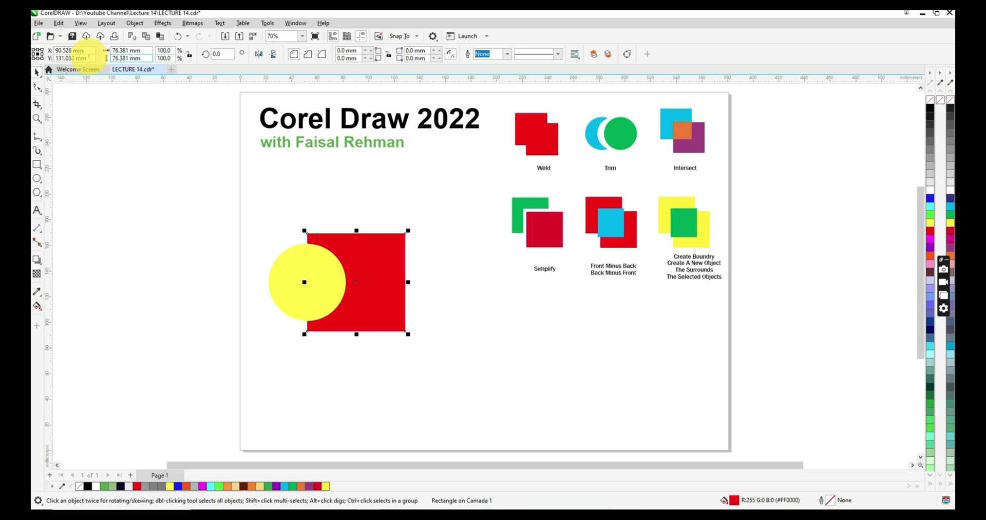
left_click_drag(179, 190, 449, 359)
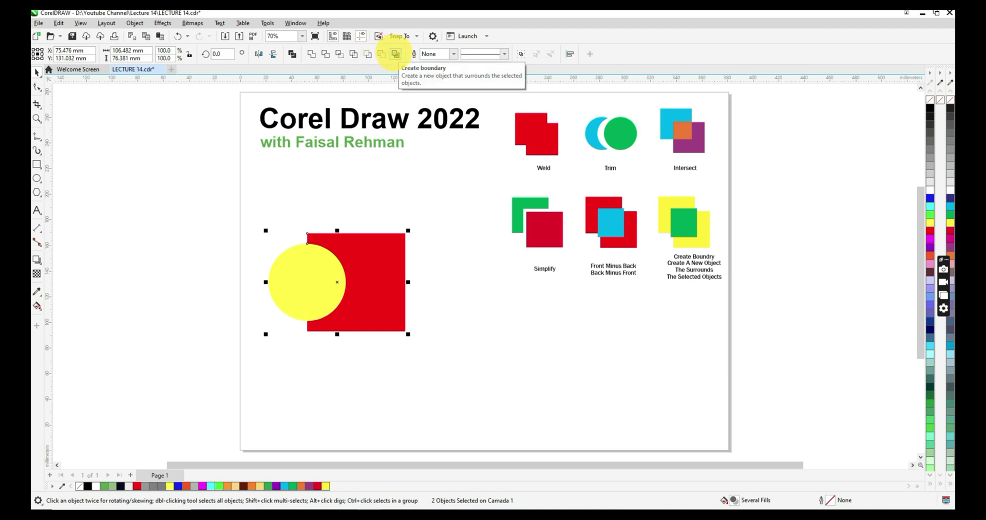
left_click(481, 298)
left_click_drag(219, 211, 435, 357)
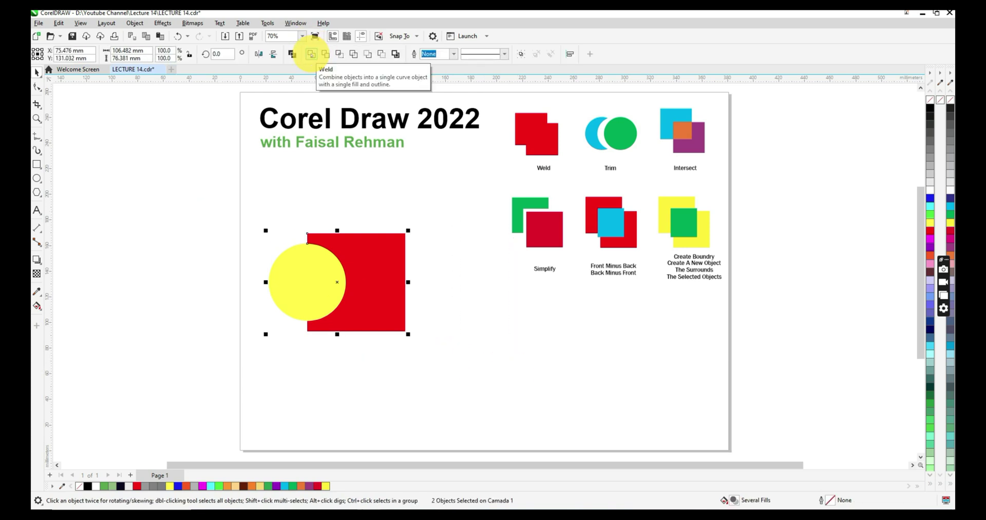
left_click(310, 53)
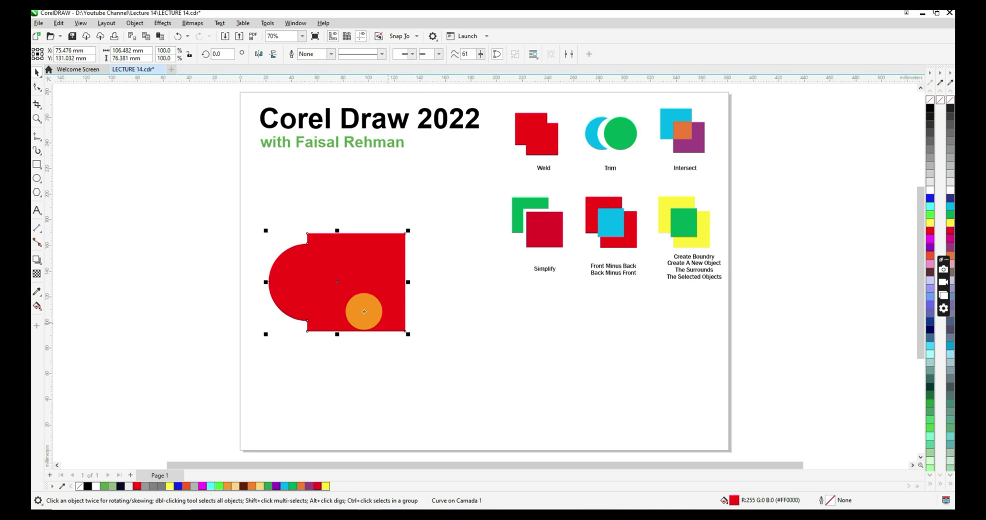
left_click_drag(215, 199, 459, 381)
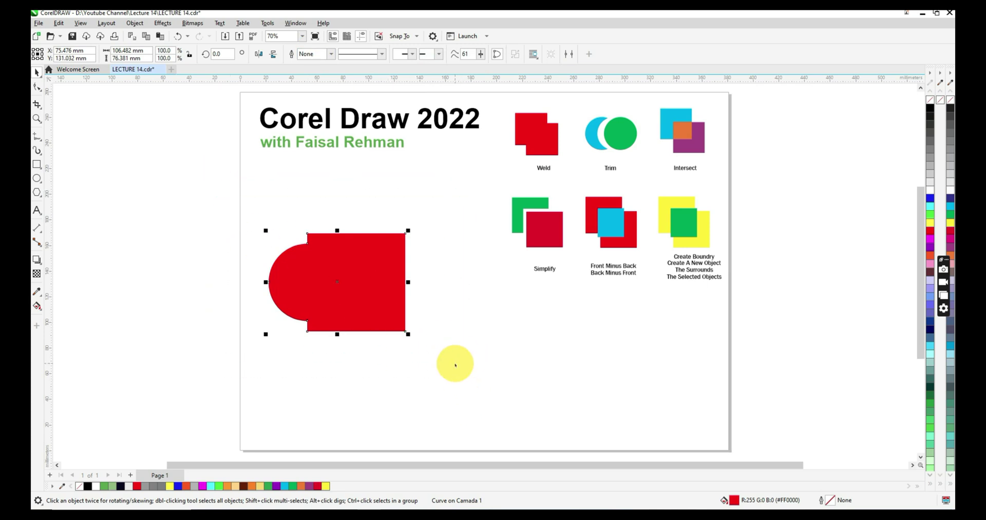
- Undo the weld of the circle and square, and delete the yellow circle
key("ctrl+z")
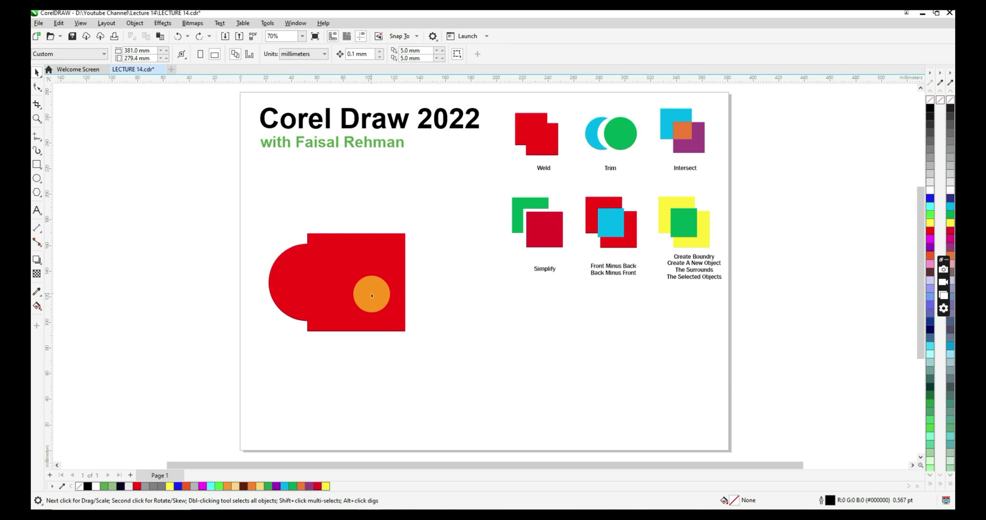
key("ctrl+z")
left_click(467, 352)
left_click(317, 289)
key("Delete")
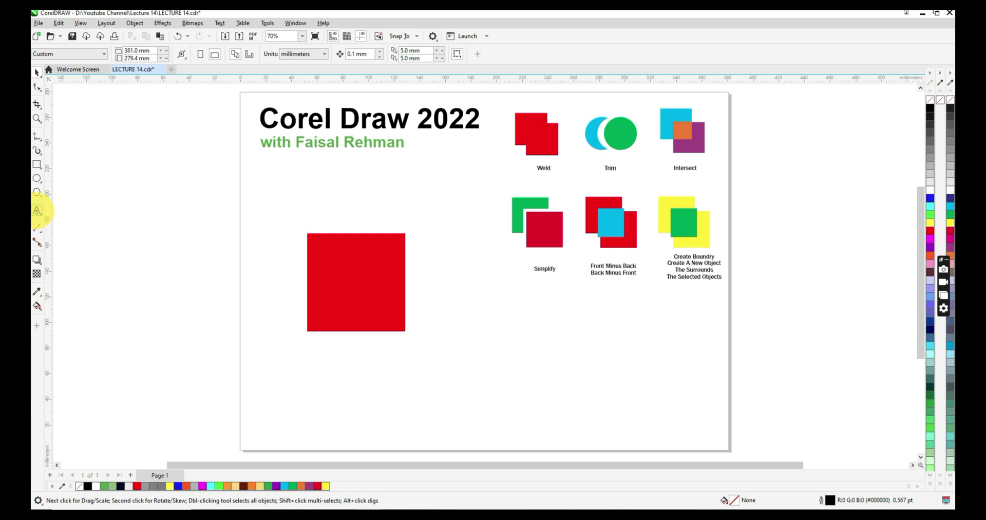
- Add the text "FASHION" beside the page's left edge and set its font to Bernard MT Condensed
left_click(37, 209)
key("Caps_Lock")
left_click(154, 283)
type("FASHION")
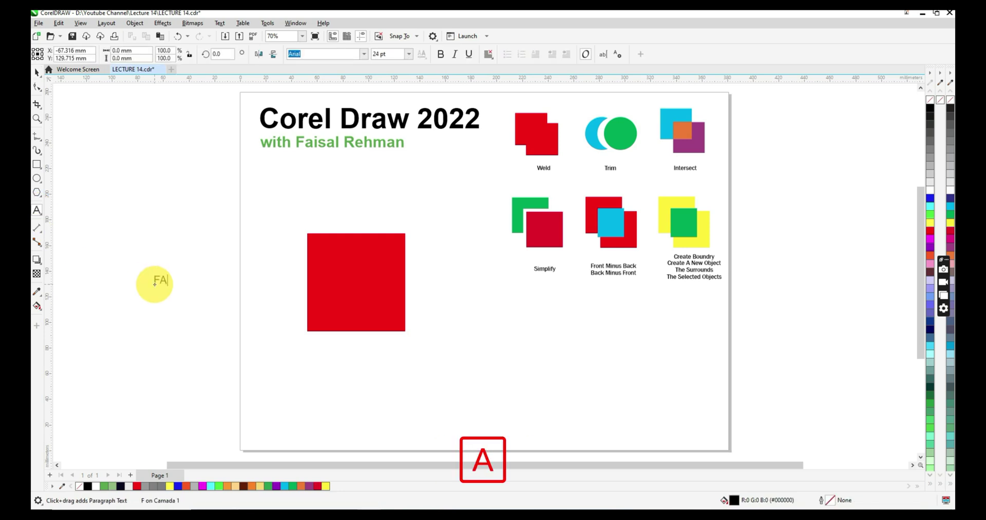
left_click(37, 72)
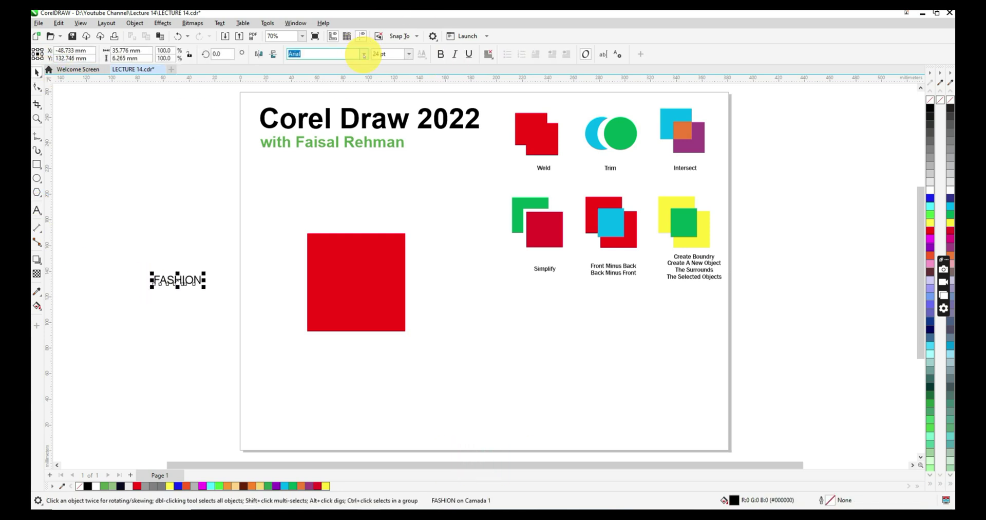
left_click(364, 53)
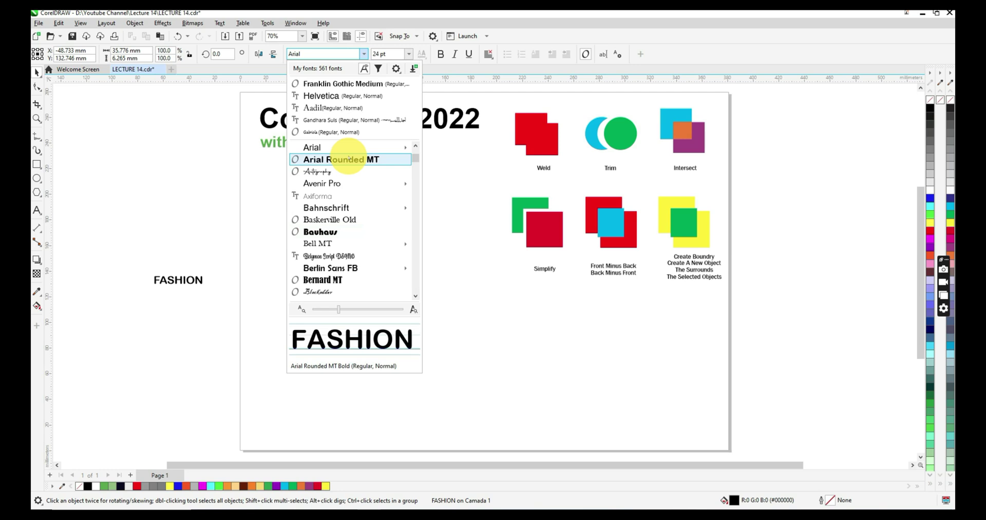
left_click(335, 280)
- Fill the FASHION text yellow and centre it on the red square at about 61 mm wide
left_click_drag(190, 287, 223, 314)
left_click(932, 225)
left_click(343, 281, "shift")
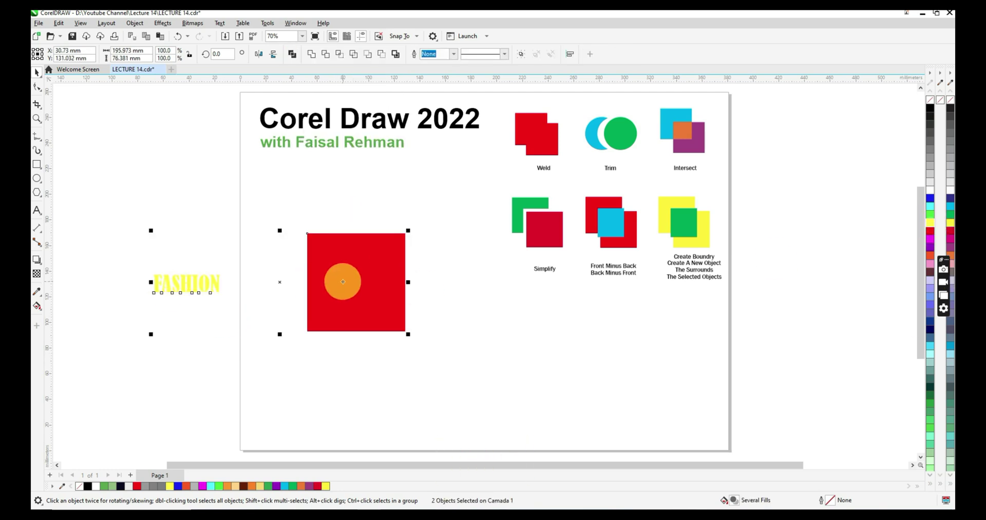
key("c")
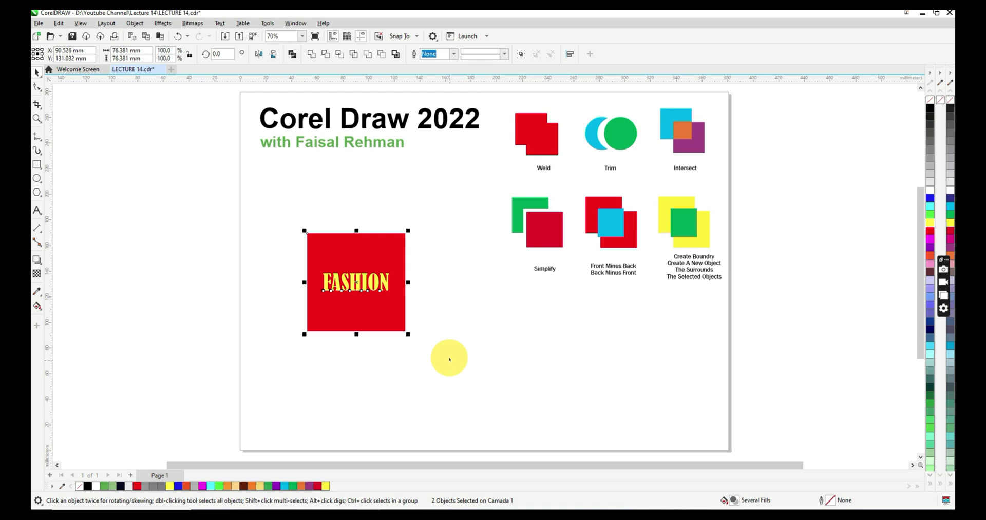
left_click_drag(442, 267, 303, 319)
left_click_drag(393, 269, 399, 266)
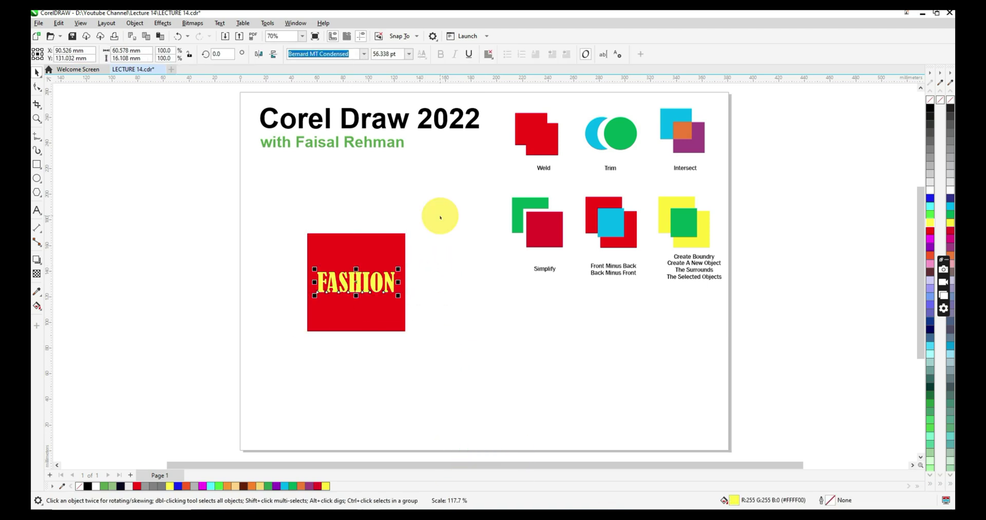
- Try welding the small FASHION text to the red square, and undo the weld
left_click_drag(440, 217, 242, 392)
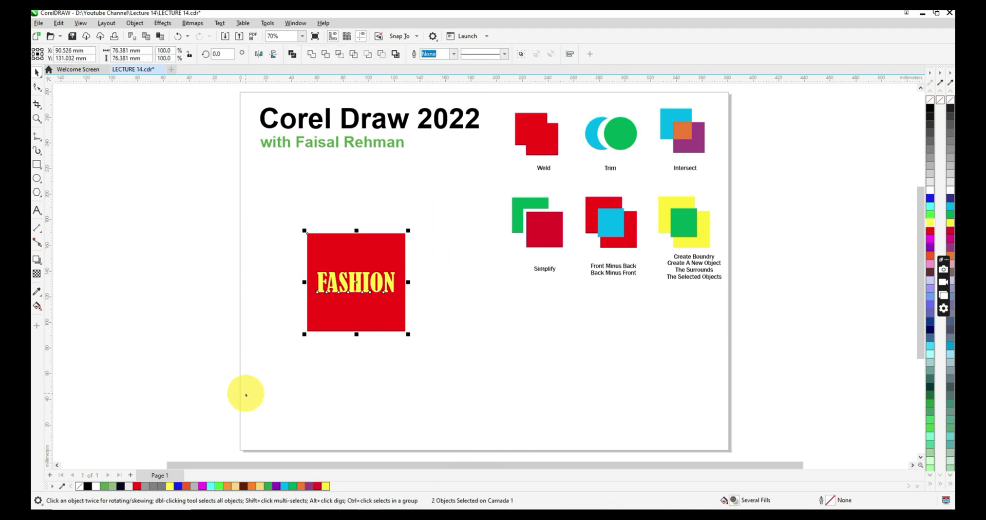
left_click(311, 53)
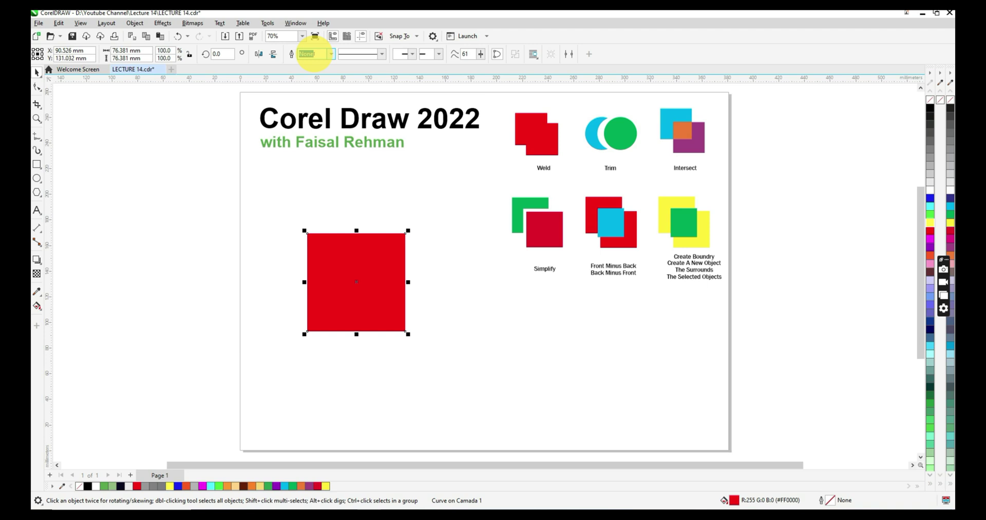
key("ctrl+z")
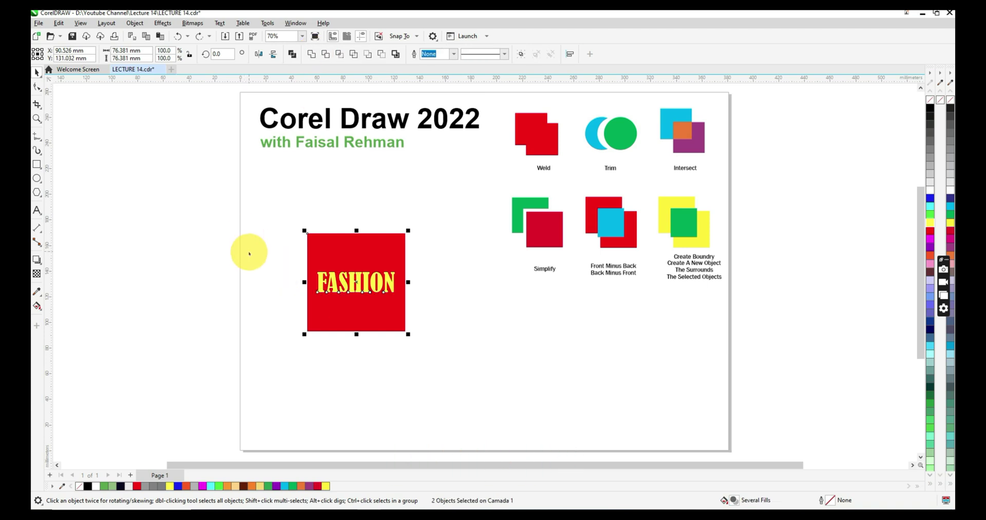
- Enlarge the FASHION text to about 113 mm wide so it extends beyond both sides of the red square
left_click(362, 311, "shift")
left_click_drag(368, 243, 437, 198)
- Try welding the enlarged text to the square with the text over the square's top edge, and undo back to the centred text
left_click(361, 295, "shift")
left_click(310, 52)
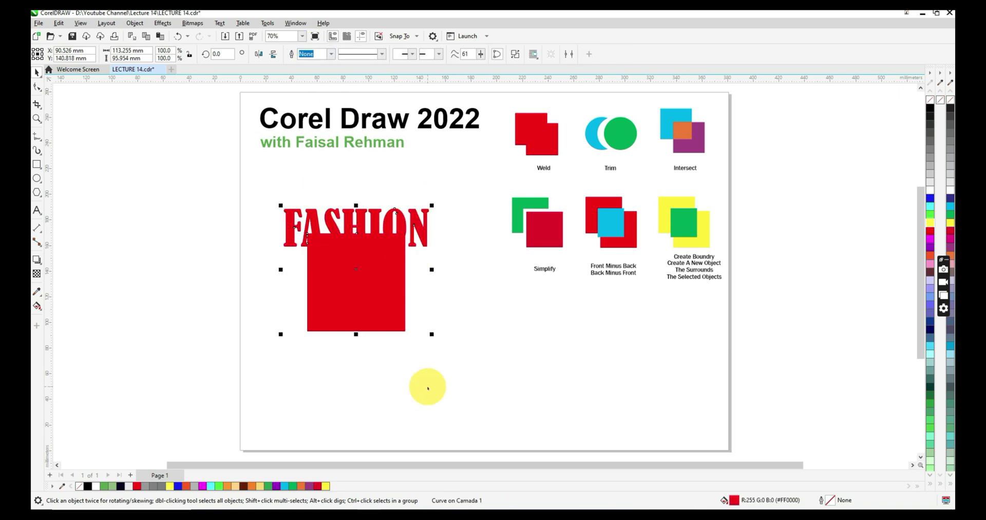
key("ctrl+z")
key("ctrl+z")
key("ctrl+z")
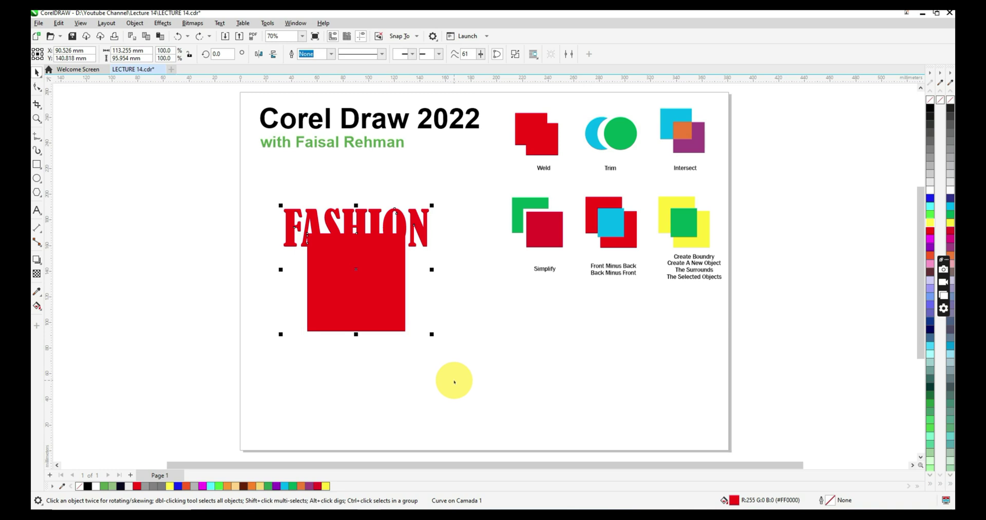
key("ctrl+z")
key("ctrl+z")
key("ctrl+z")
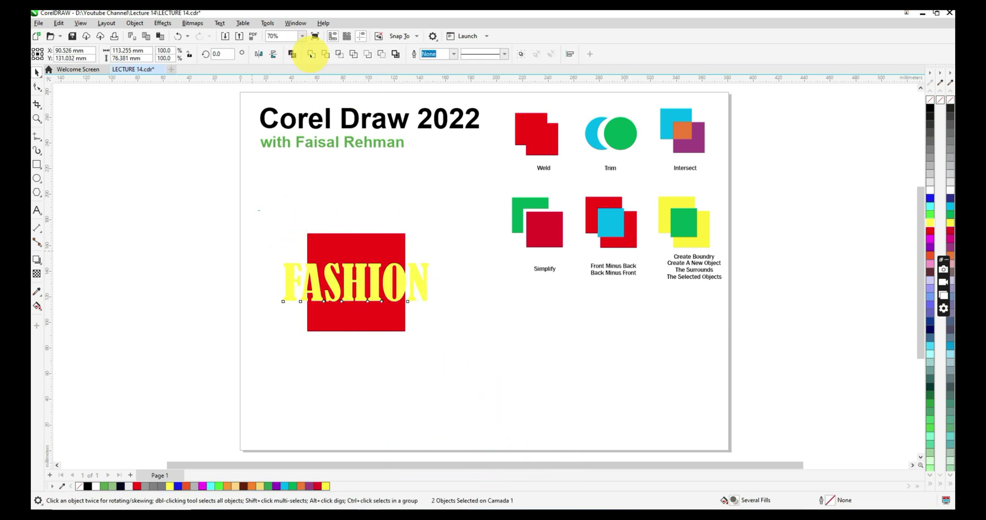
- Weld the centred, wide FASHION text to the red square, and undo the weld
left_click(311, 54)
left_click(381, 306)
left_click(348, 266)
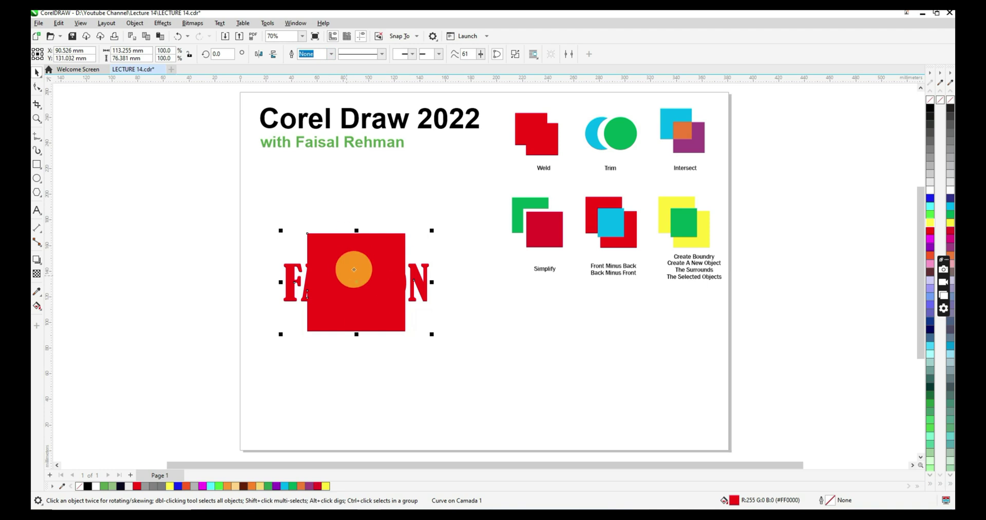
key("ctrl+z")
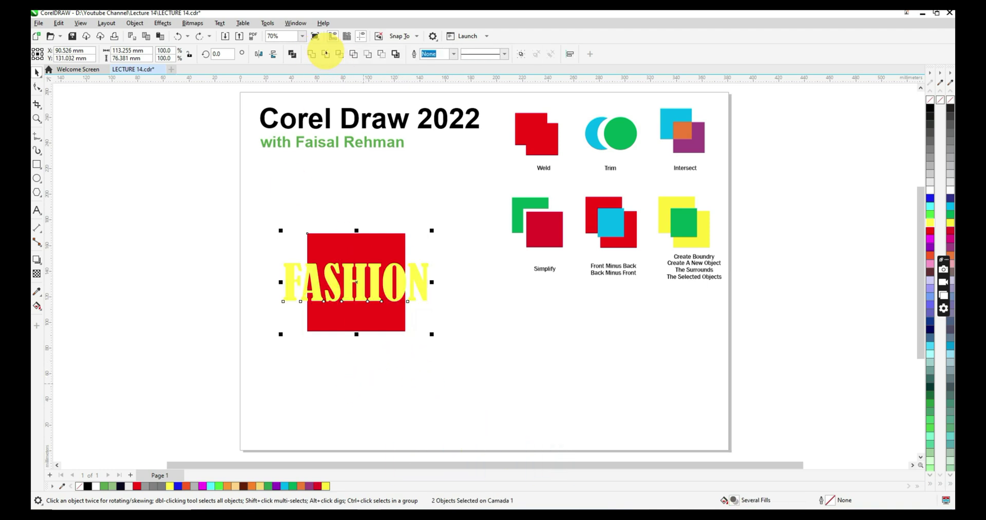
- Realign the FASHION text to the centre of the red square and trim the square with the text
key("Escape")
left_click(354, 280)
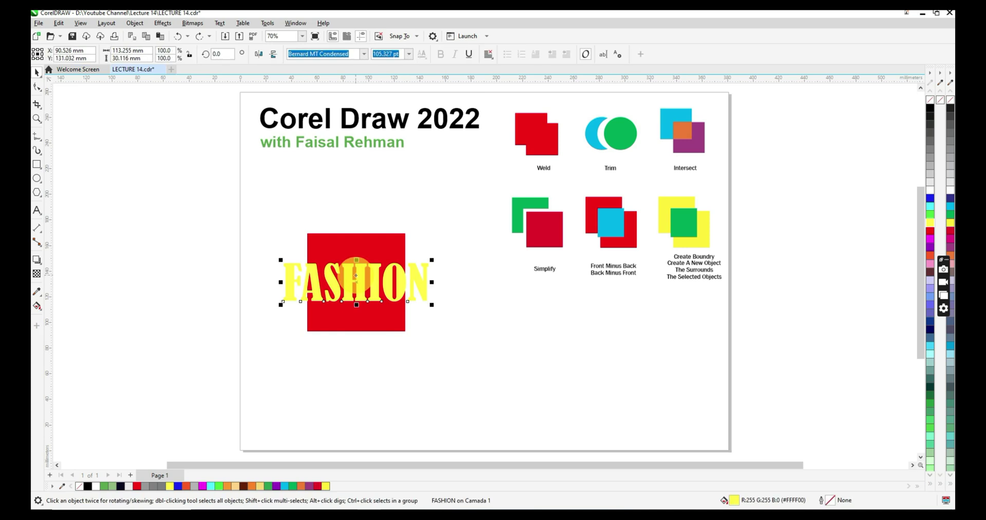
left_click_drag(356, 280, 367, 229)
left_click_drag(628, 144, 353, 301)
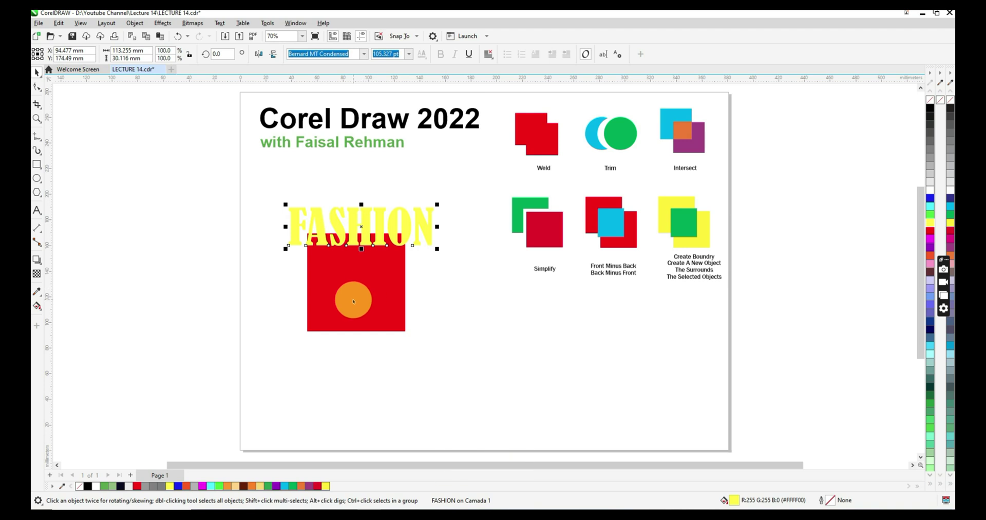
left_click(353, 301, "shift")
key("c")
key("e")
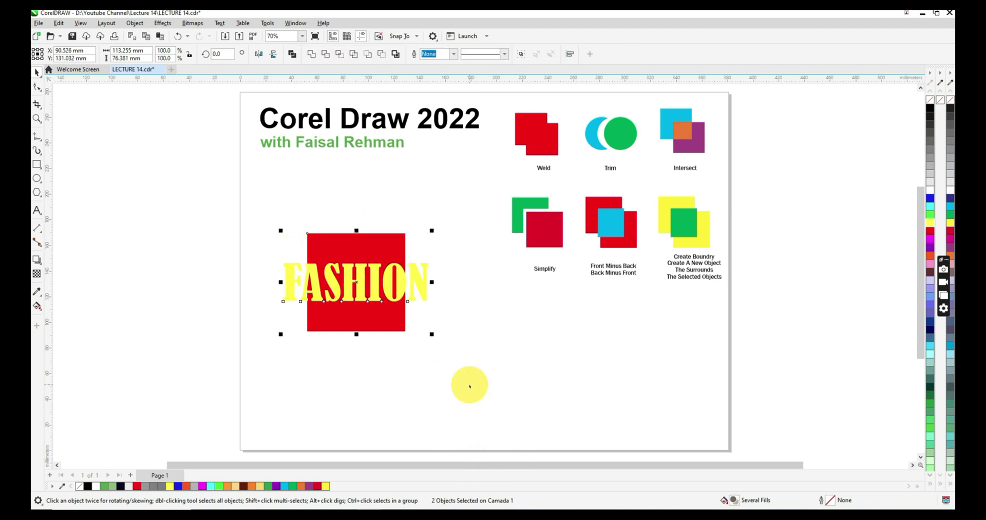
left_click(325, 54)
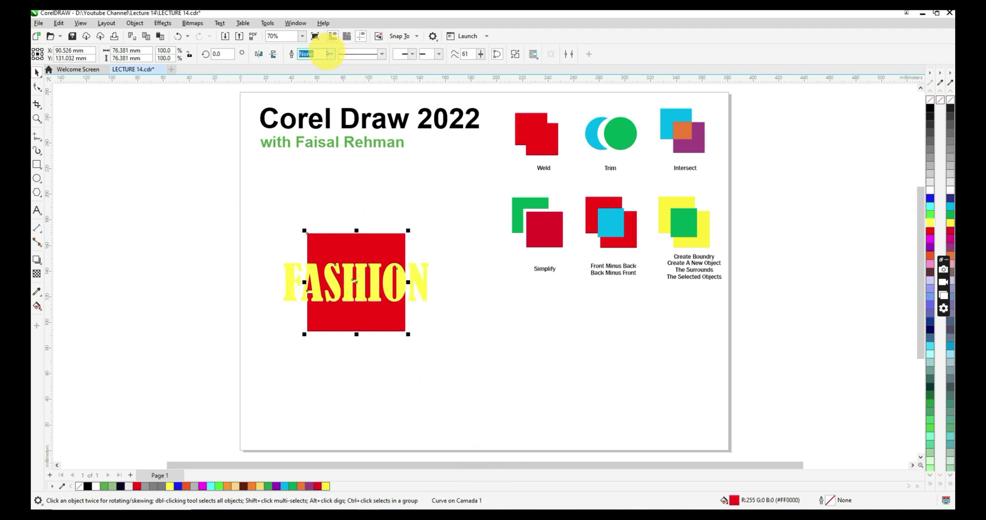
- Pull the FASHION text off the trimmed red square, undo it, and move the trimmed square directly below the text instead
left_click_drag(334, 295, 462, 359)
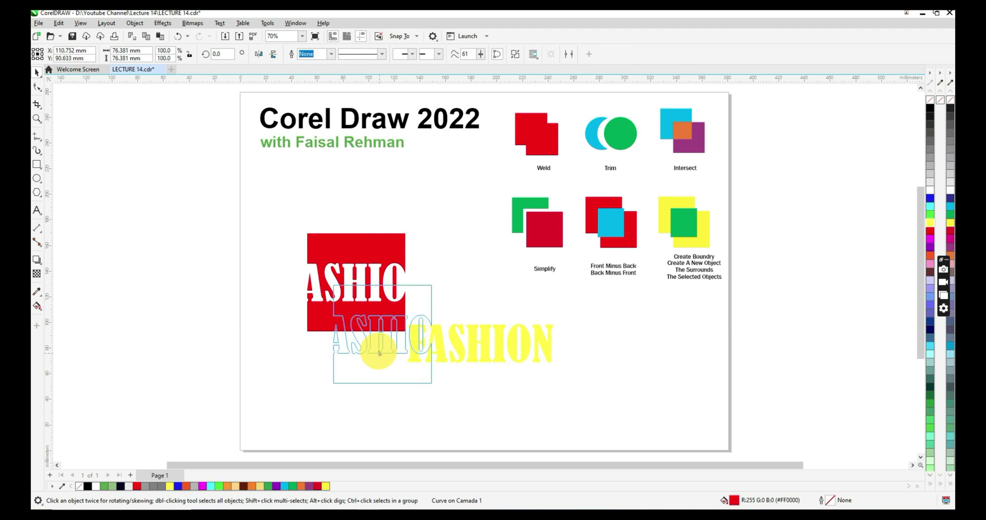
key("ctrl+z")
key("ctrl+z")
left_click_drag(493, 363, 391, 389)
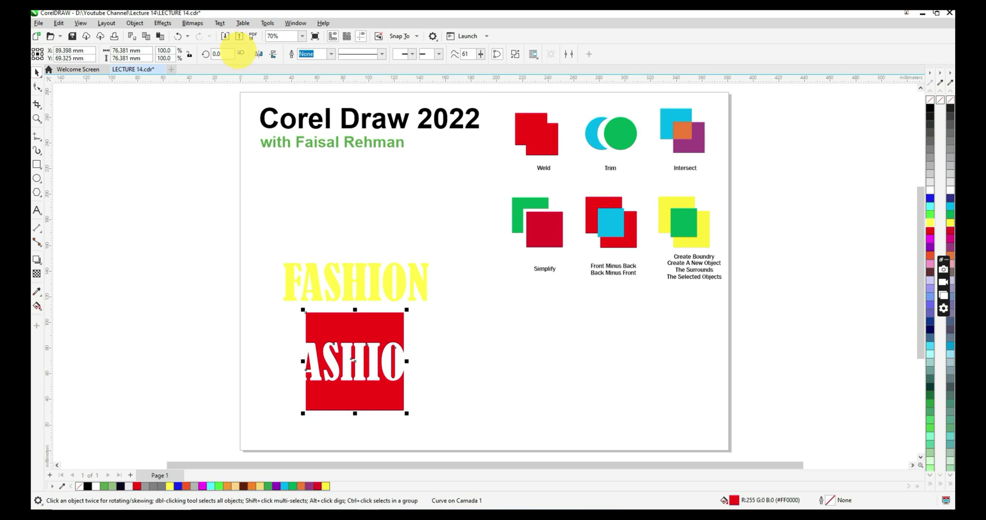
- Add a cyan-filled rectangle about 115.5 by 35.4 mm across the cut-out letters and send it behind the trimmed square
left_click_drag(279, 339, 428, 385)
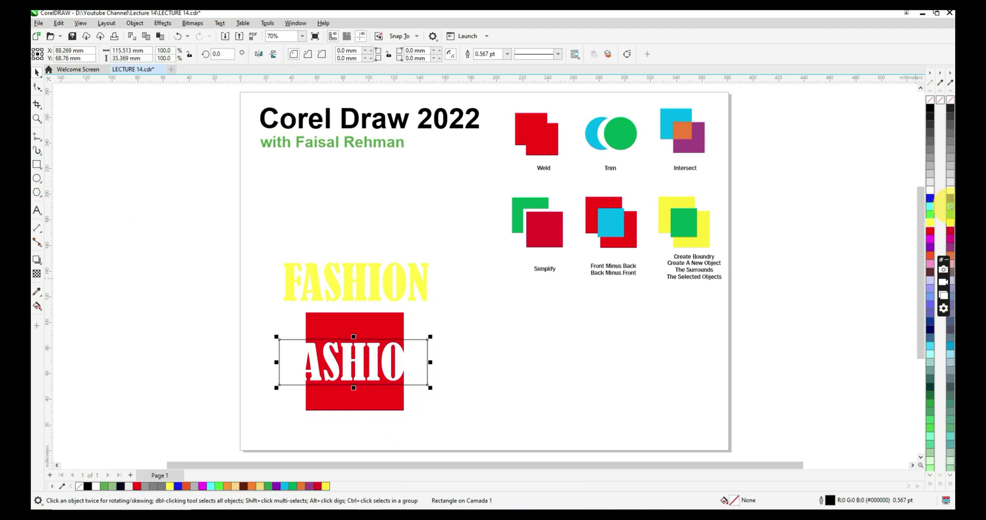
left_click(950, 206)
key("shift+Page_Down")
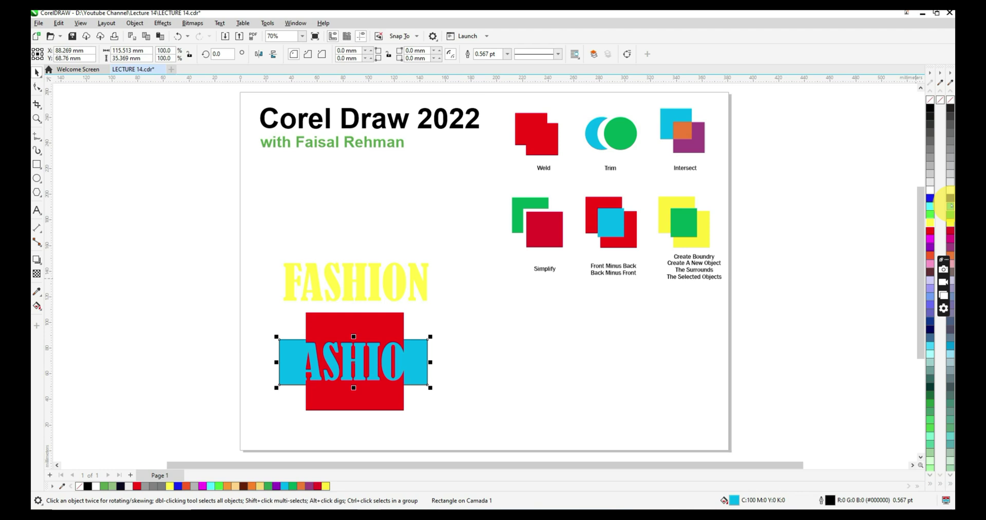
left_click(319, 323, "shift")
left_click(443, 410)
- Inspect the letter cut-outs up close, and delete the trimmed square together with the cyan rectangle behind it
left_click(36, 118)
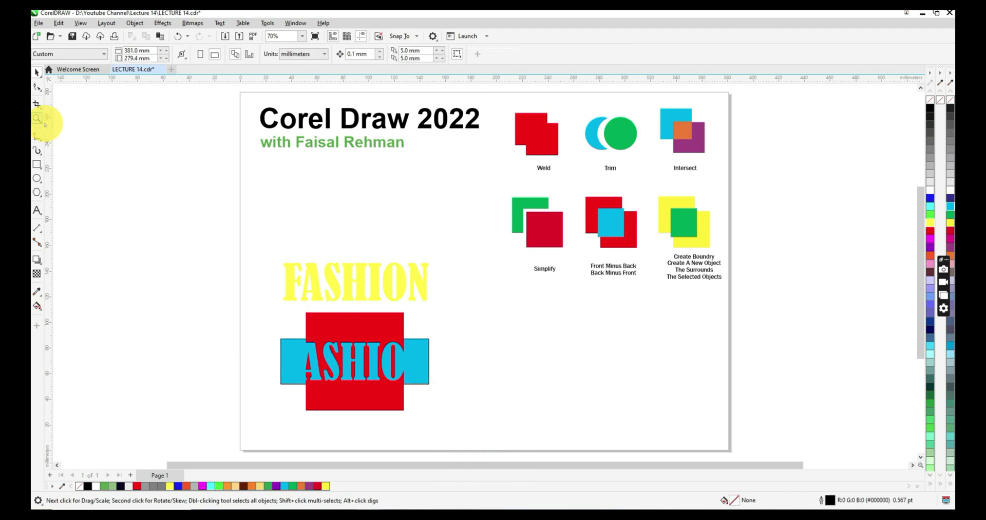
left_click_drag(290, 323, 423, 390)
left_click_drag(299, 148, 609, 430)
right_click(545, 354)
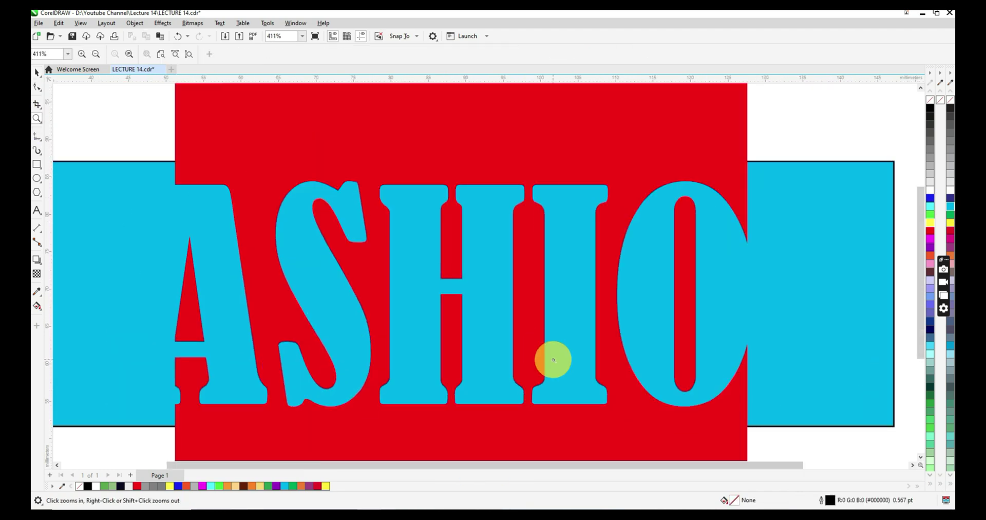
right_click(548, 358)
left_click(37, 72)
left_click_drag(236, 301, 470, 406)
key("Delete")
- Draw a circle about 87.7 mm across, fill it red, and align its centre with the FASHION text
left_click(37, 178)
left_click_drag(300, 295, 419, 413)
left_click(930, 231)
left_click_drag(390, 354, 400, 273)
left_click(426, 255, "shift")
key("c")
key("e")
- Shrink the FASHION text to fit inside the red circle and send the circle behind the text
left_click(461, 262)
left_click(422, 255)
left_click(366, 195, "shift")
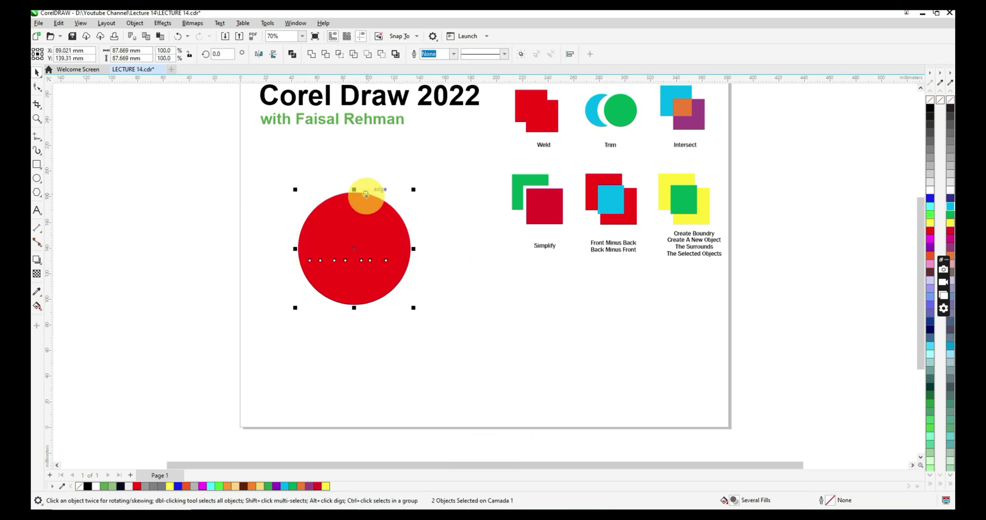
left_click(382, 219)
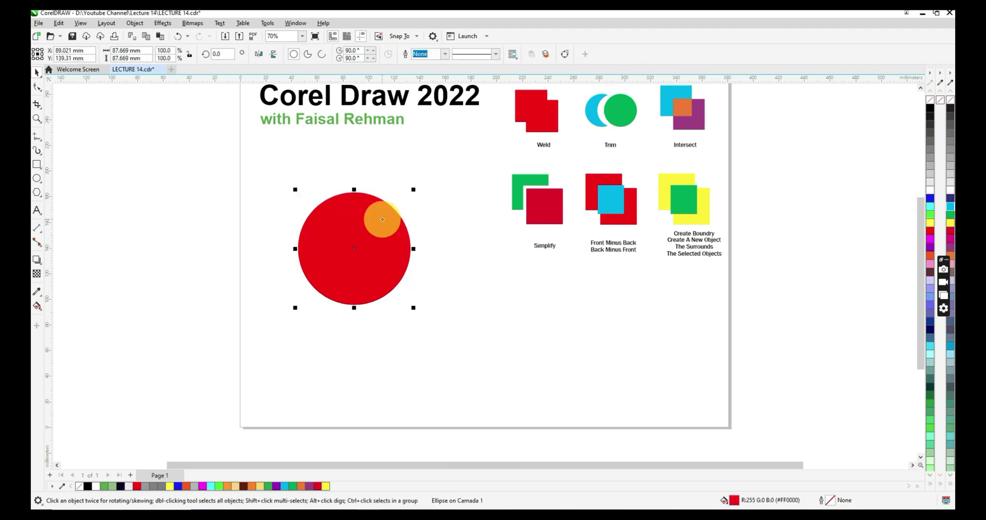
key("shift+Page_Down")
- Trim the red circle with the FASHION text and delete the yellow text, keeping the circle in place
left_click_drag(215, 176, 450, 333)
left_click(325, 53)
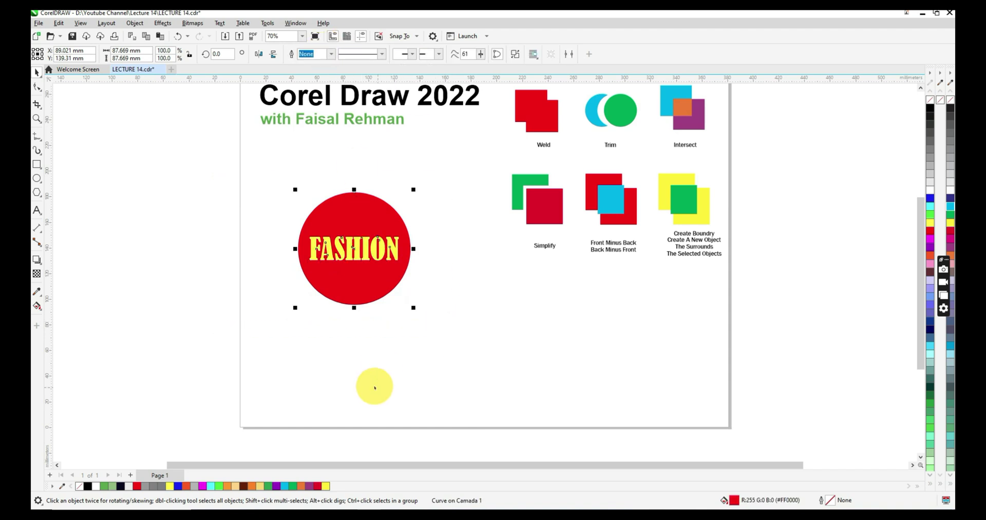
key("Delete")
left_click_drag(379, 273, 495, 399)
key("ctrl+z")
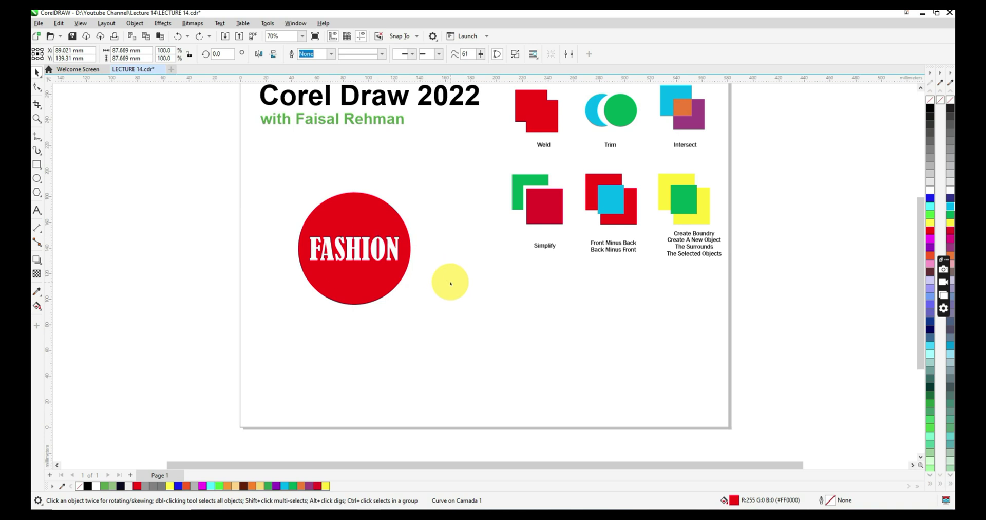
left_click(446, 280)
- Import the Delicious Two Patty Beef Burger Tomato PNG from Downloads and set its width to 50 mm
key("ctrl+i")
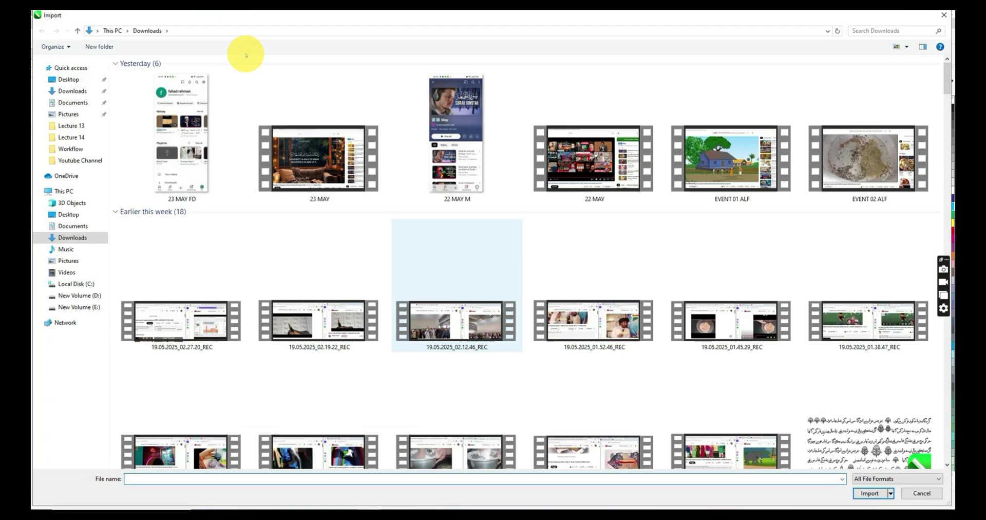
scroll(847, 248, "down", 10)
scroll(777, 239, "down", 3)
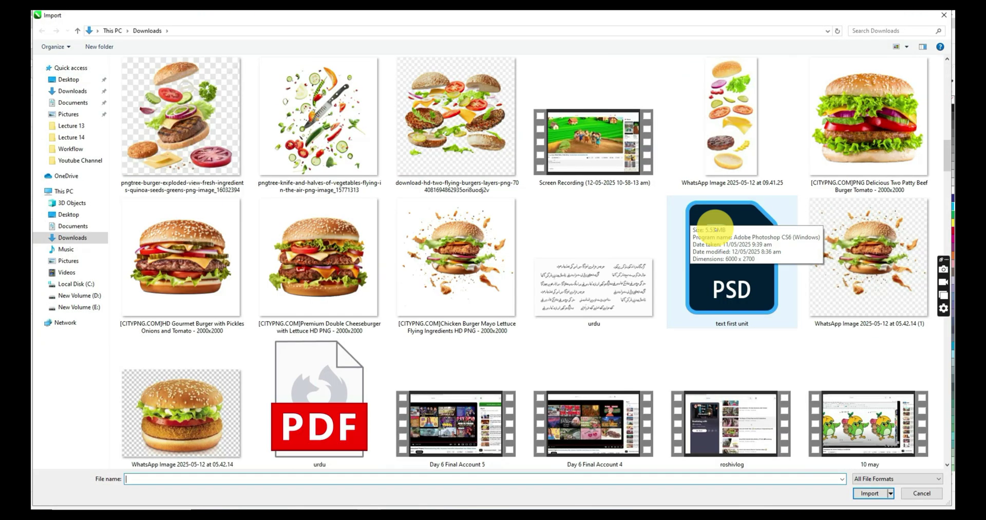
double_click(868, 110)
left_click(287, 211)
left_click_drag(407, 275, 172, 110)
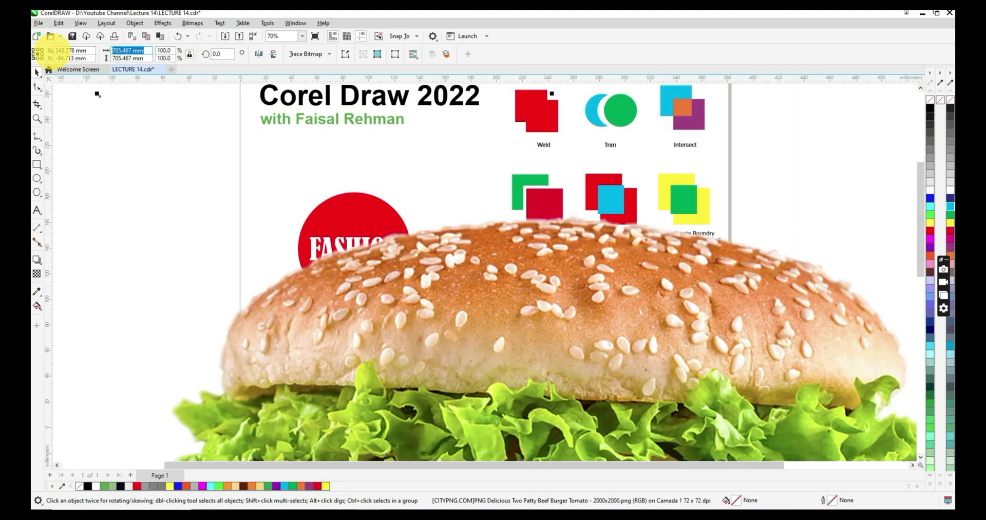
type("50")
key("Return")
- Centre the burger image on the red circle, enlarge it to about 94.4 mm wide, and send it behind the circle
left_click(358, 214, "shift")
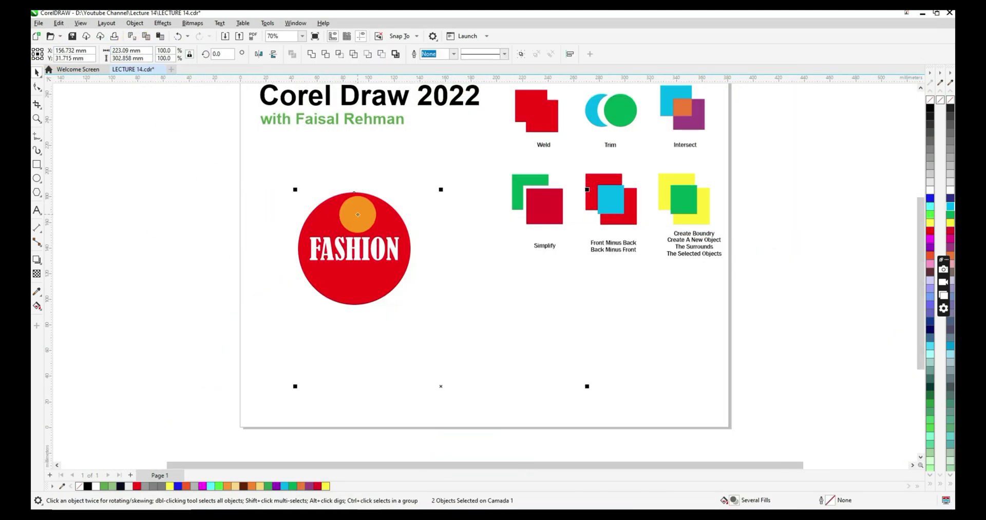
key("e")
left_click(178, 270)
left_click(371, 252)
left_click_drag(389, 214, 421, 185)
key("shift+Page_Down")
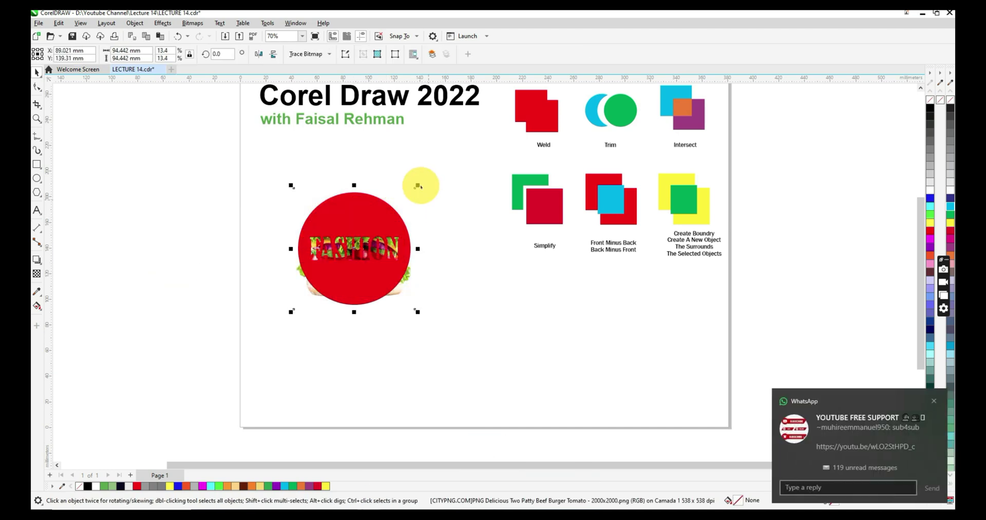
- Crop the burger image to a rectangle slightly larger than the cut-out FASHION letters
left_click(37, 119)
left_click_drag(433, 293, 434, 291)
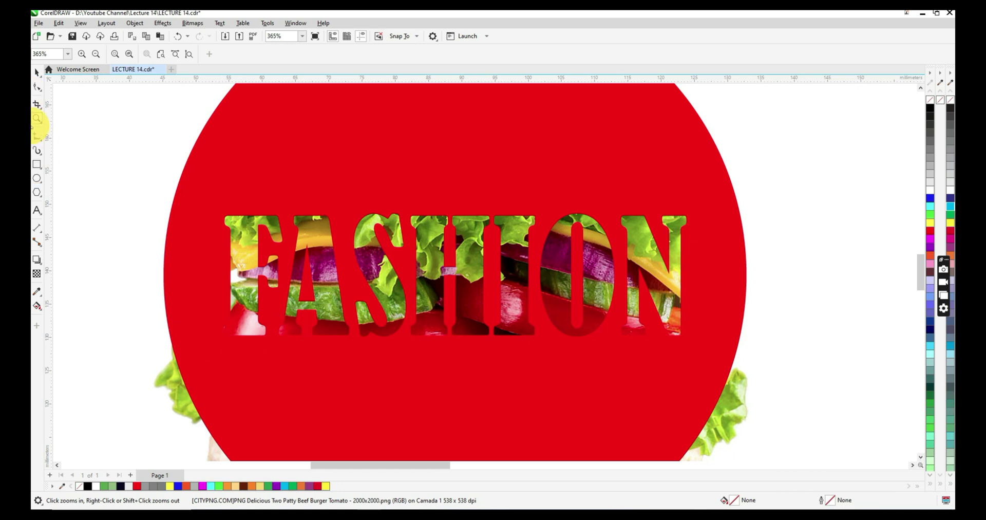
left_click_drag(206, 189, 699, 347)
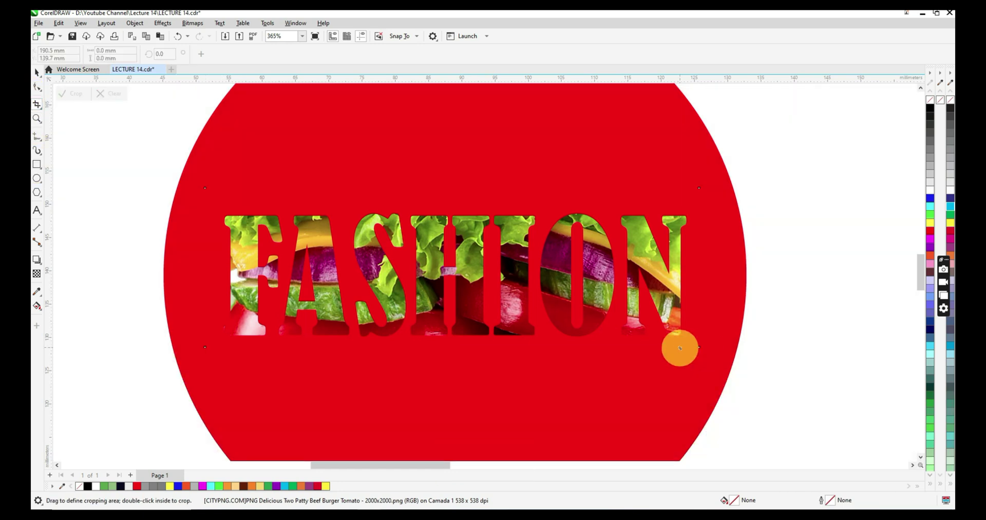
- Try moving the red circle and the cropped burger image together, and undo the move
left_click(39, 121)
right_click(424, 256)
left_click_drag(286, 186, 468, 359)
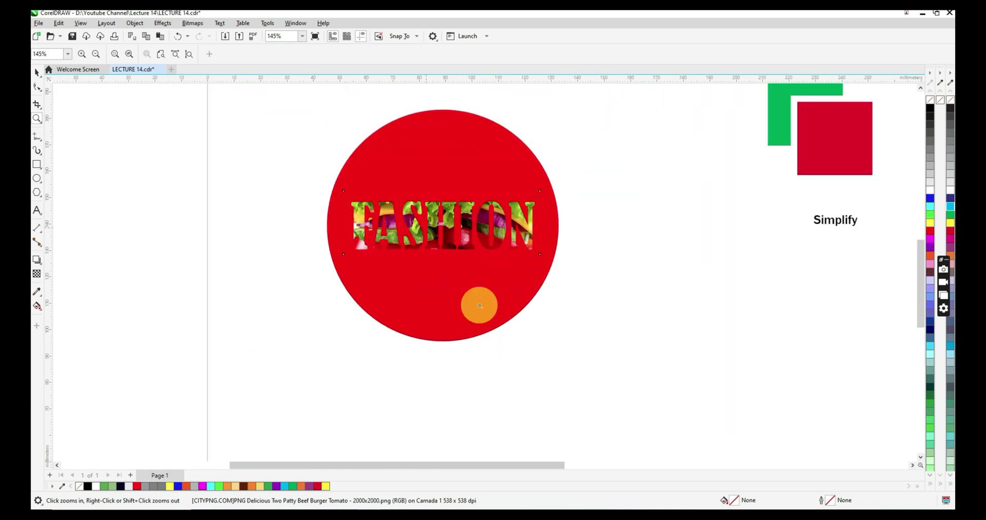
left_click(36, 69)
left_click_drag(286, 94, 624, 355)
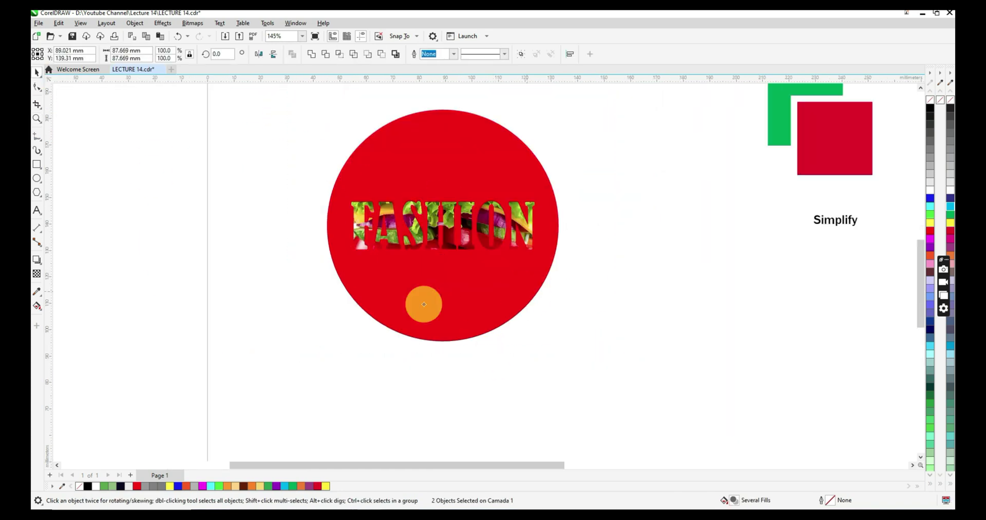
left_click_drag(525, 291, 343, 305)
key("ctrl+z")
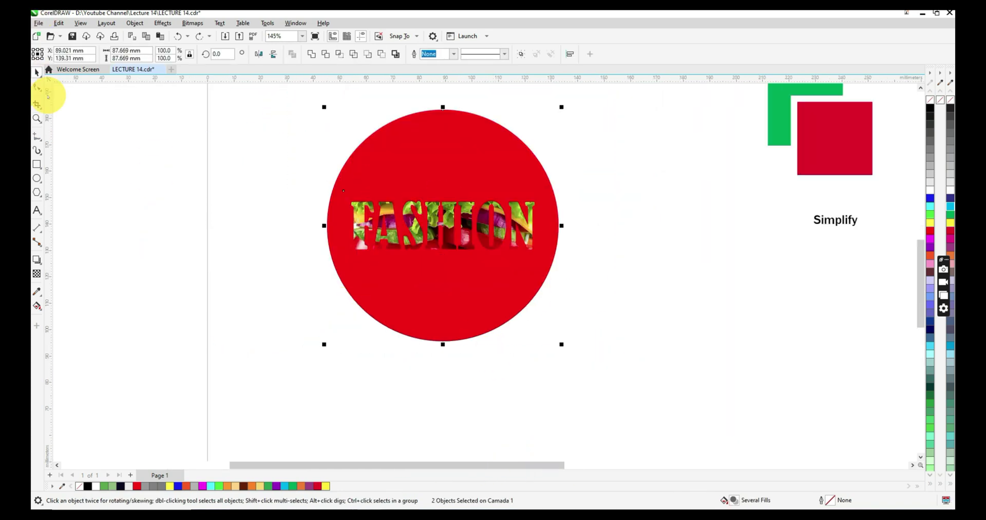
- Examine the burger-filled FASHION letters in the red circle up close and at page scale
left_click(37, 118)
left_click_drag(315, 188, 565, 268)
right_click(377, 238)
right_click(377, 238)
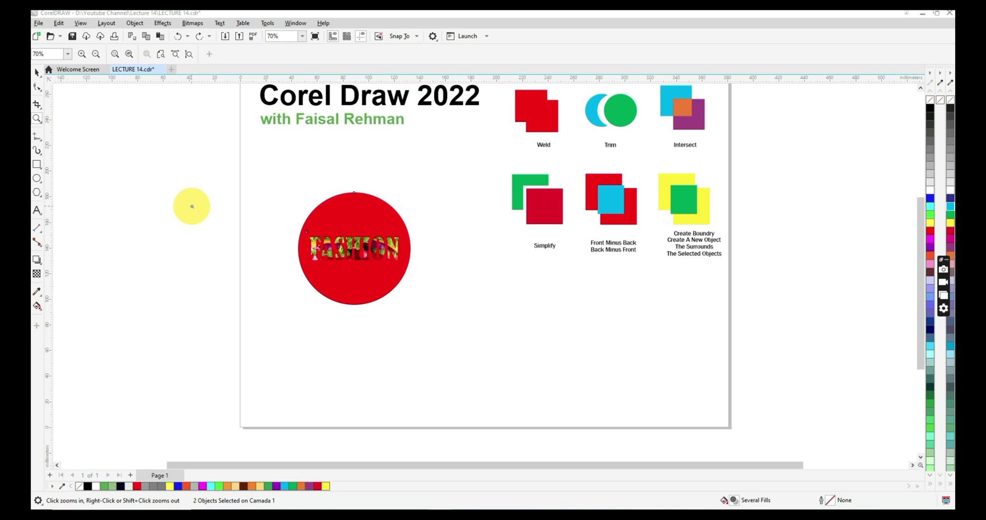
left_click(36, 72)
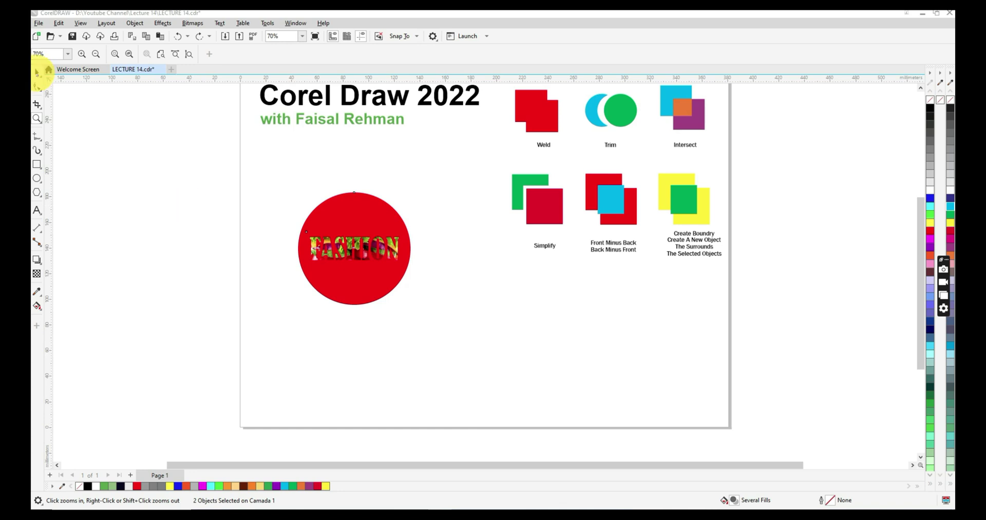
left_click(36, 118)
left_click_drag(268, 176, 462, 328)
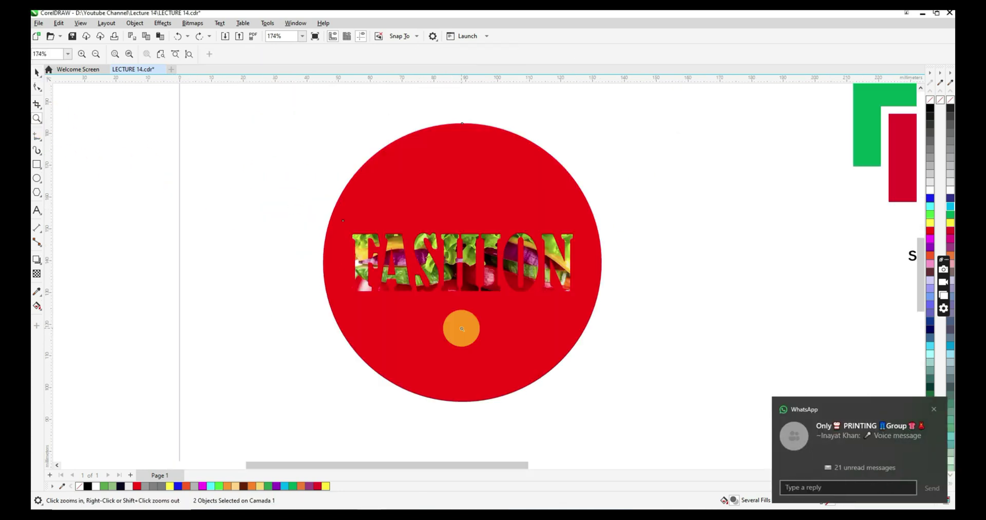
right_click(295, 238)
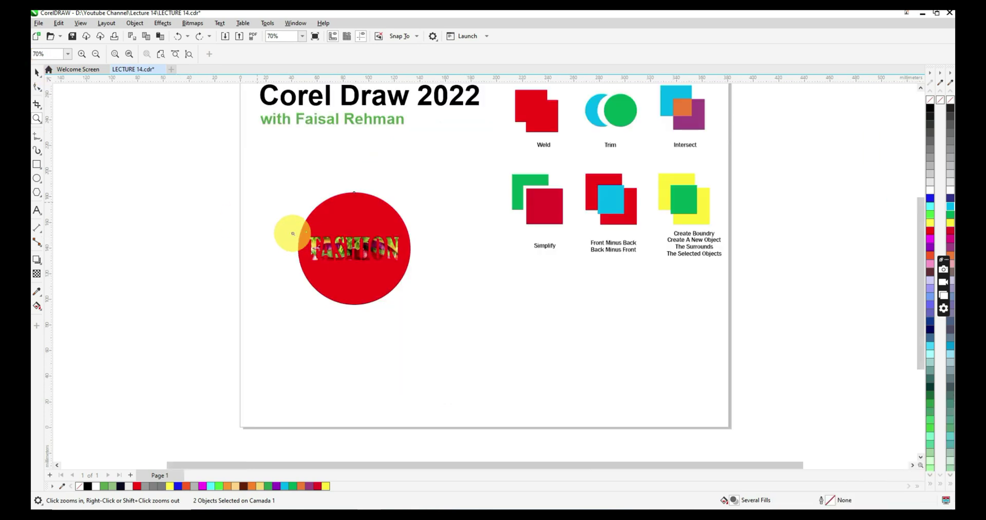
left_click_drag(202, 151, 488, 324)
right_click(459, 291)
- Delete the red circle and the cropped burger image
left_click(37, 72)
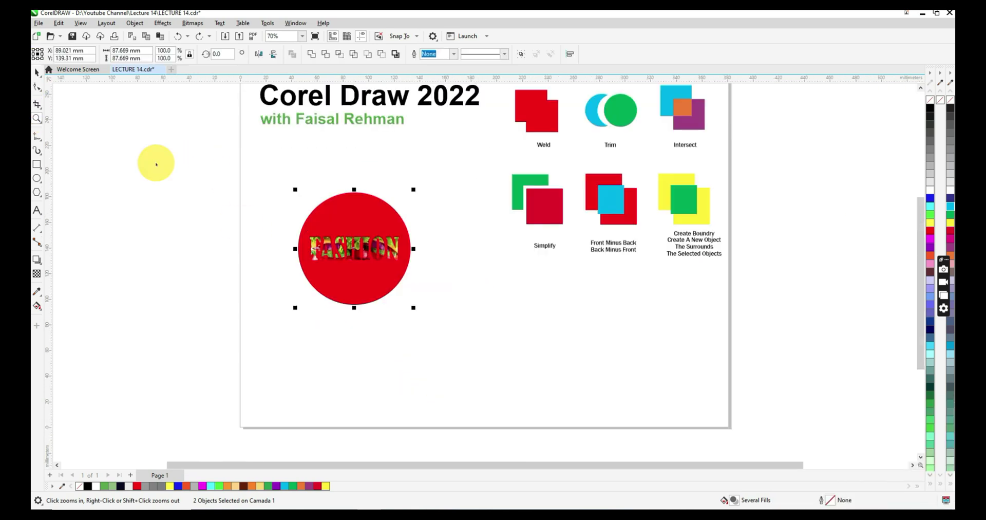
left_click_drag(174, 165, 471, 345)
key("Delete")
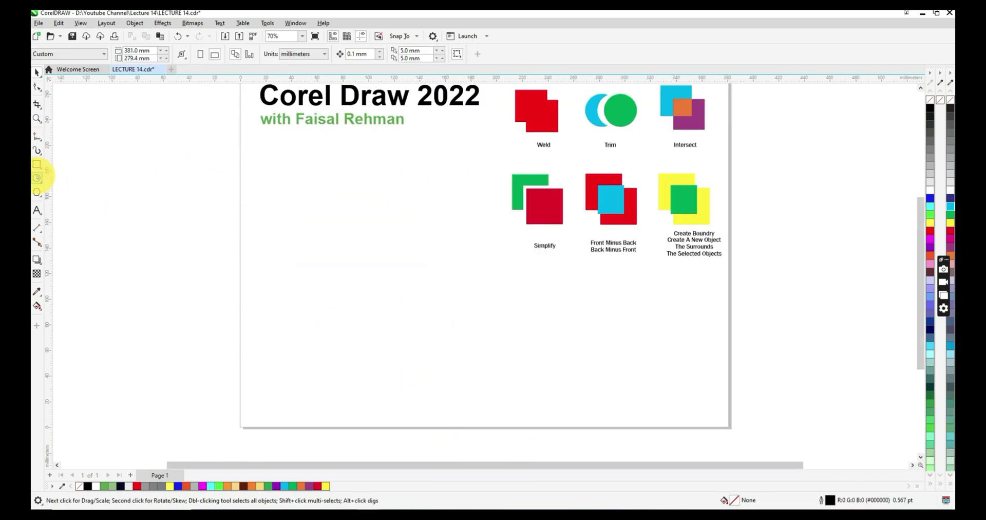
- Draw a square about 62 mm wide on the empty page area, filled cyan and without an outline
left_click(37, 178)
left_click(36, 164)
mouse_move(308, 174)
left_mouse_down()
mouse_move(394, 229)
mouse_move(395, 242)
left_mouse_up()
key("space")
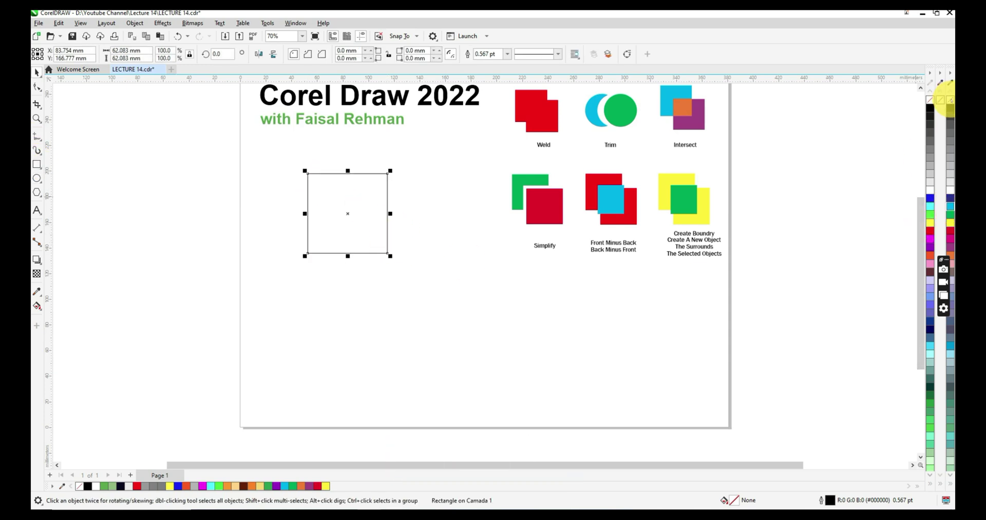
left_click(950, 100)
- Duplicate the cyan square about 32 mm right and 32 mm down, overlapping the original, and fill the copy purple
left_click_drag(339, 208, 381, 245)
left_click(950, 247)
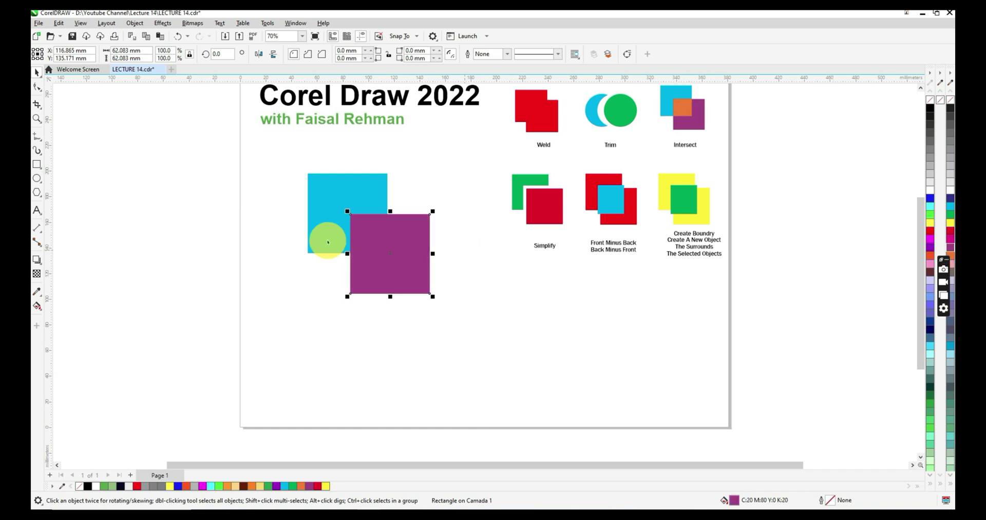
left_click_drag(377, 242, 399, 255)
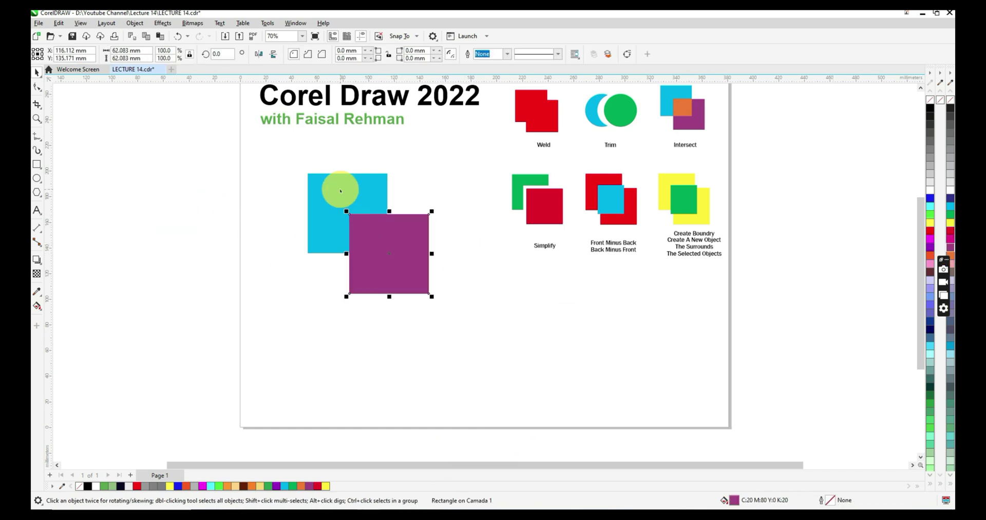
left_click(340, 190, "shift")
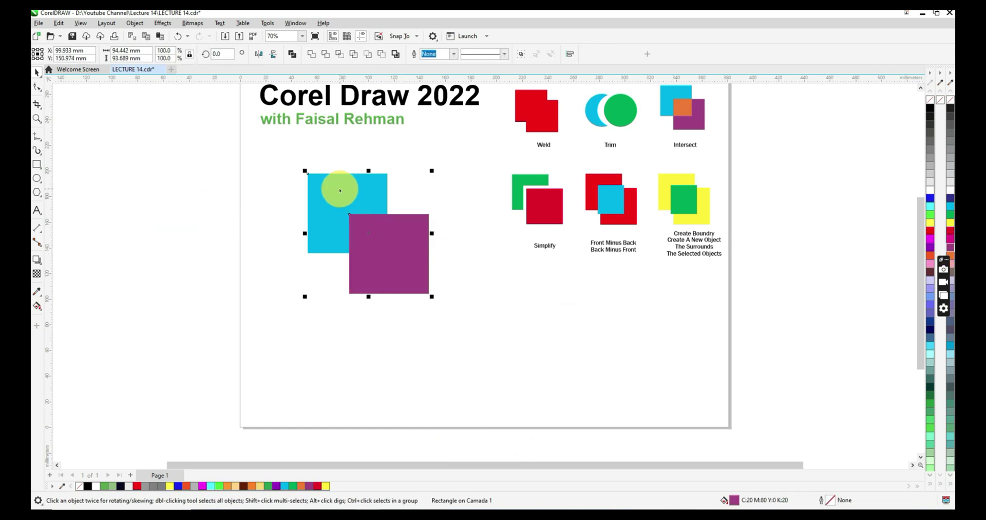
left_click(229, 227)
- Trim the cyan square with the purple one, move the purple square away, and undo back to the overlapping squares
left_click(387, 244)
left_click(381, 206, "shift")
left_click(325, 54)
left_click_drag(380, 245, 449, 288)
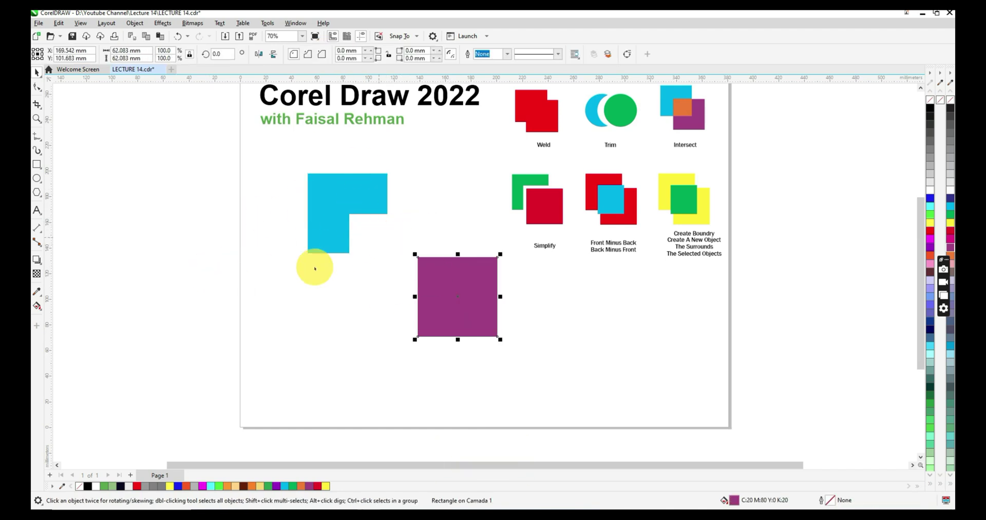
key("ctrl+z")
key("ctrl+z")
left_click(454, 282)
key("ctrl+z")
- Intersect the cyan and purple squares and move the resulting overlap piece away to the lower right of both
left_click_drag(177, 151, 462, 319)
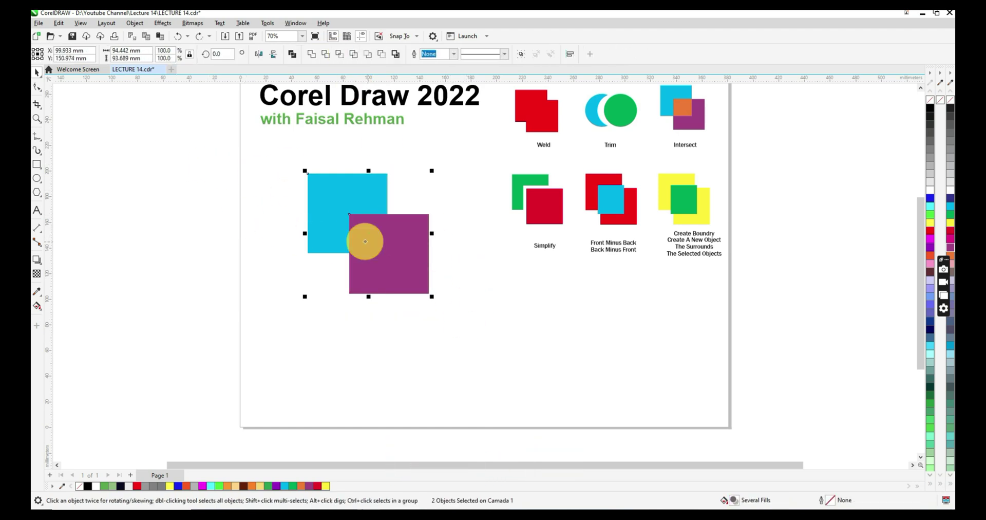
left_click(339, 54)
left_click(198, 214)
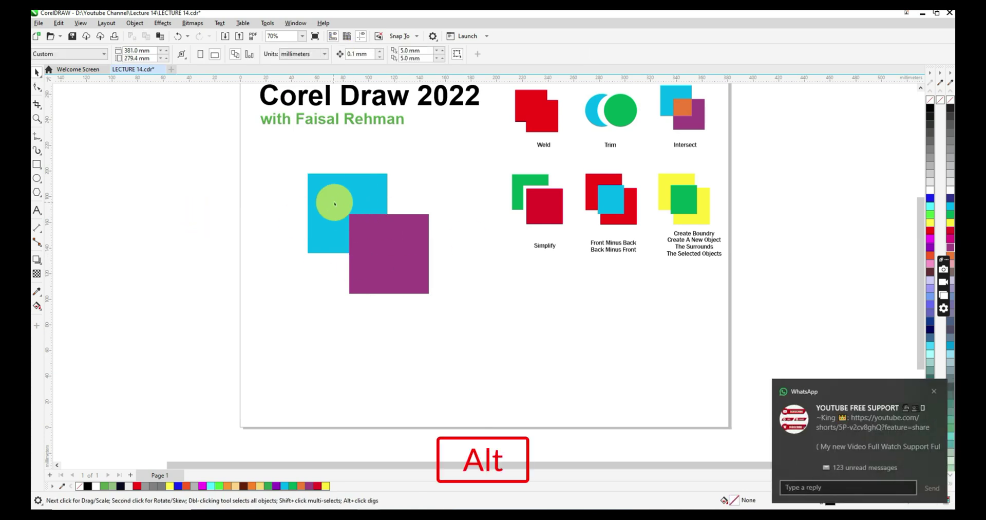
left_click(411, 270, "alt")
left_click(374, 232, "alt")
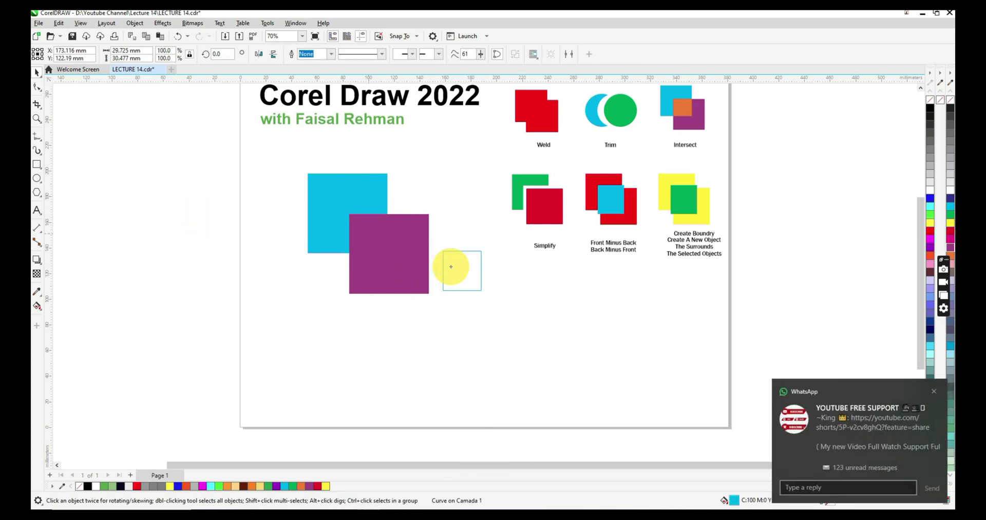
left_click_drag(368, 233, 511, 293)
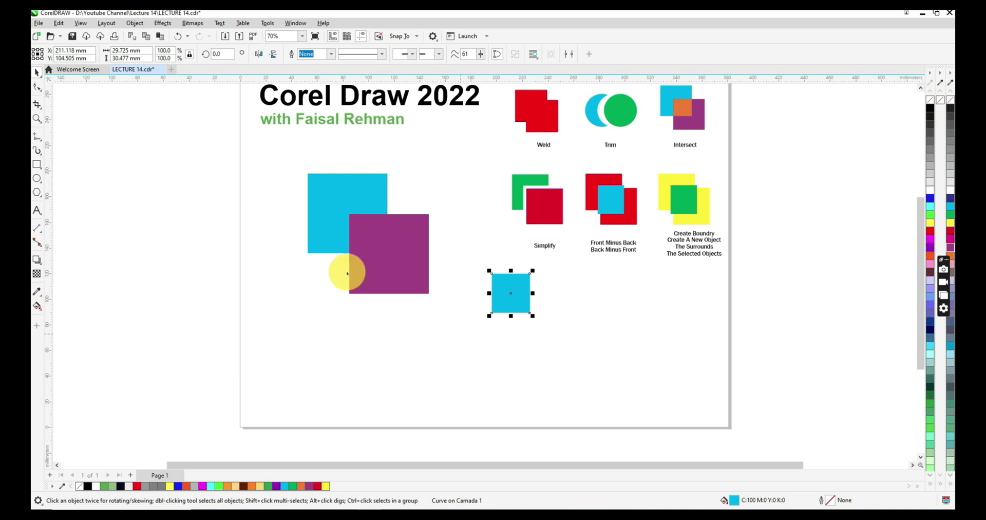
- Delete the intersection piece and the purple square, leaving only the cyan square
left_click_drag(383, 264, 465, 309)
key("ctrl+z")
key("Delete")
left_click(527, 308)
key("Delete")
- Add the text FASHION in bold 24 pt Arial below the cyan square
left_click(37, 211)
left_click(353, 307)
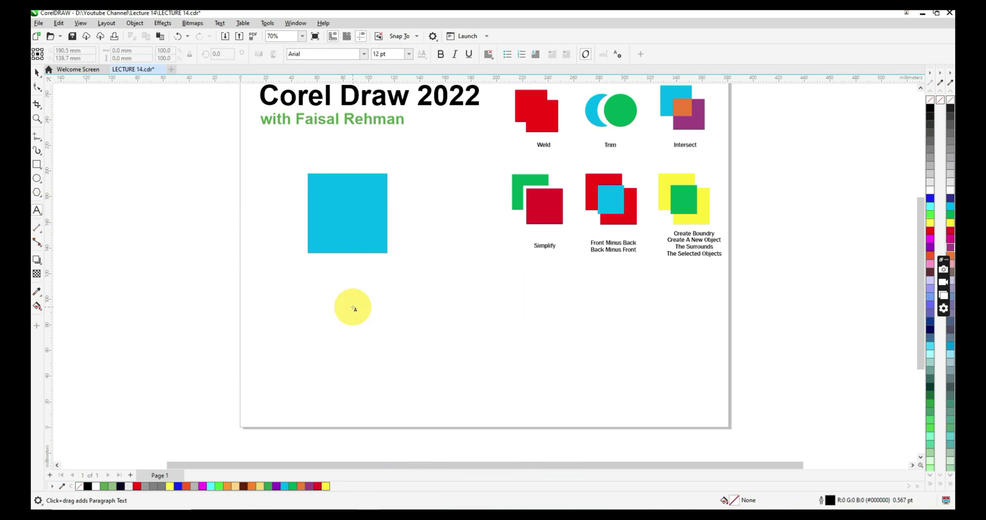
type("FA")
left_click(37, 72)
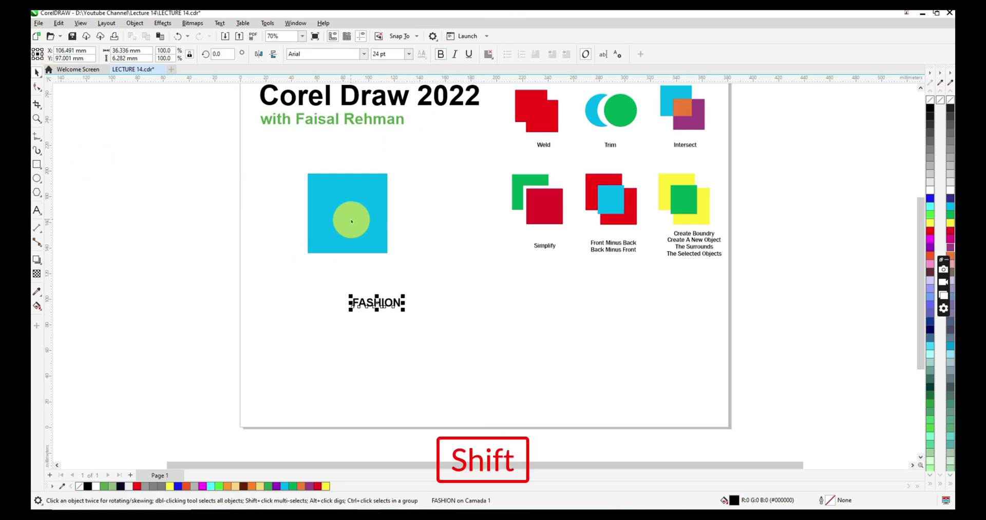
- Centre the FASHION text on the cyan square and enlarge it to about 114 mm wide
left_click(359, 225, "shift")
key("c")
key("e")
left_click_drag(234, 189, 378, 215)
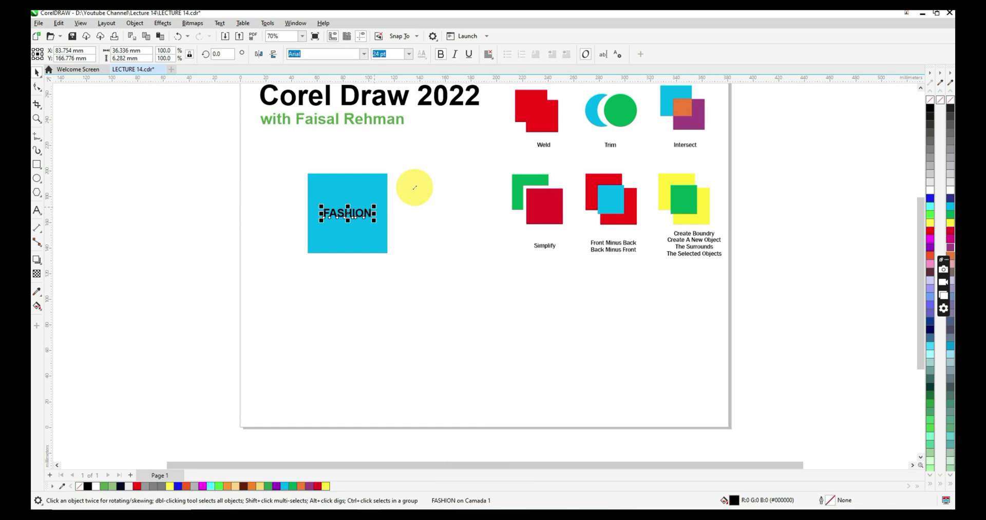
left_click_drag(414, 183, 423, 173)
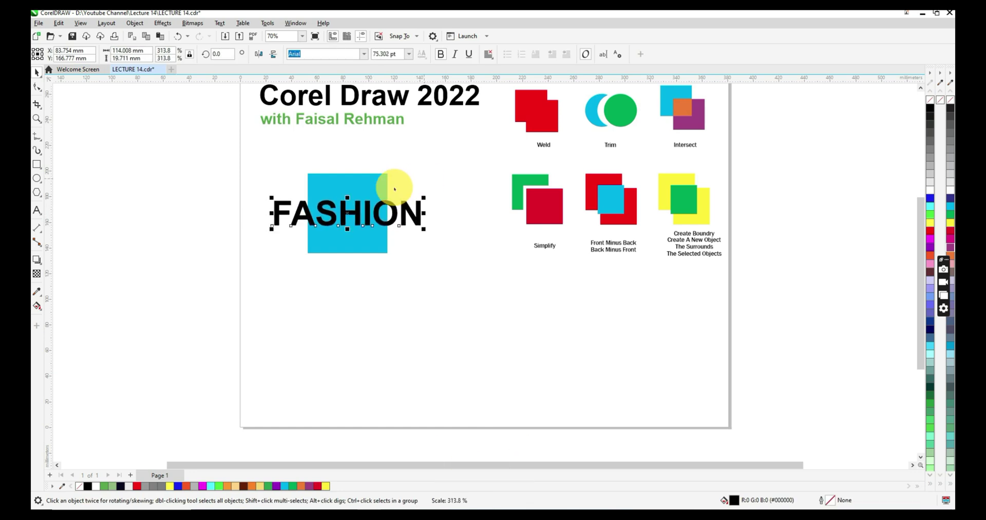
- Intersect the FASHION text with the cyan square and fill the overlapping letter parts white
left_click(353, 183, "shift")
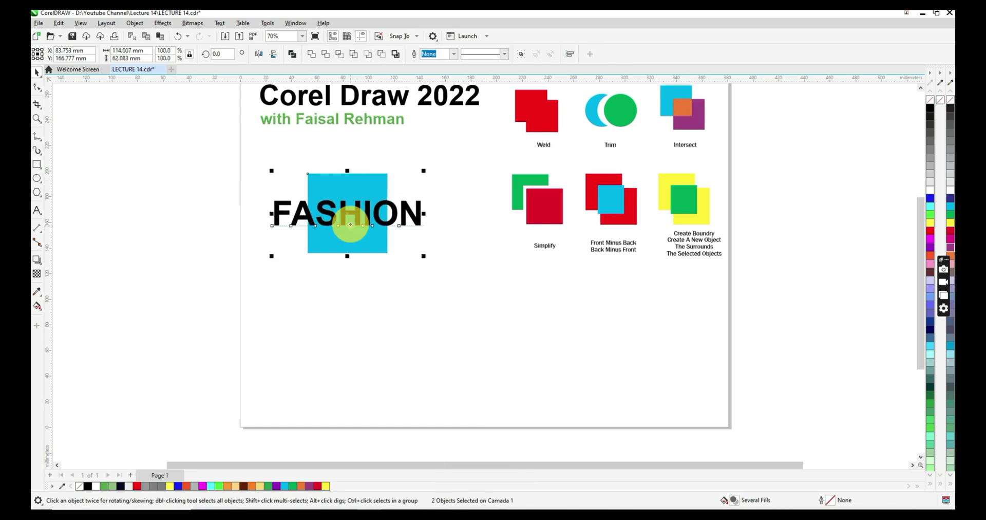
left_click(340, 54)
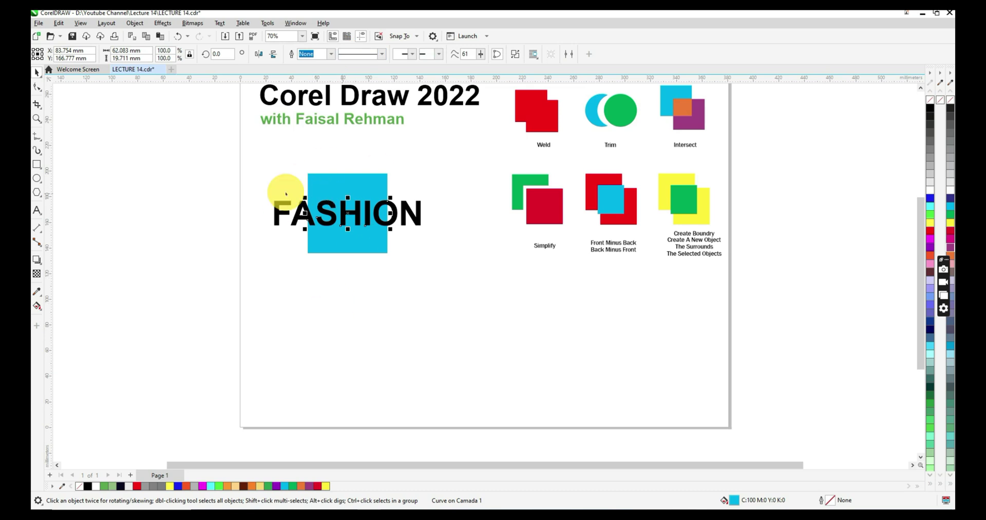
left_click_drag(293, 188, 407, 232)
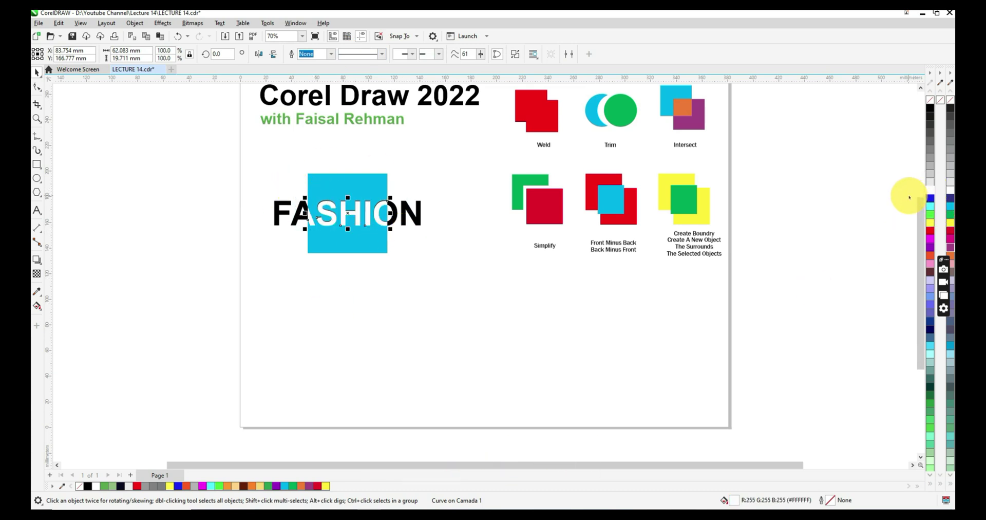
left_click(118, 235)
left_click(37, 118)
left_click_drag(265, 167, 465, 275)
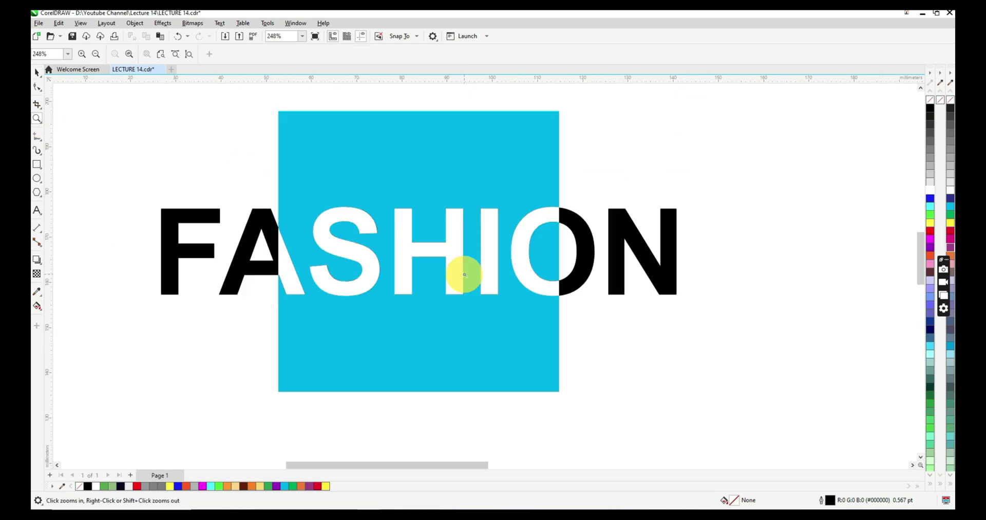
- Delete the white intersection piece from the cyan square
right_click(395, 242)
left_click(37, 73)
left_click(398, 235)
key("Delete")
- Shrink the FASHION text to about 62 mm wide and place it across the cyan square's top edge
left_click(414, 220)
left_click_drag(423, 226, 358, 182)
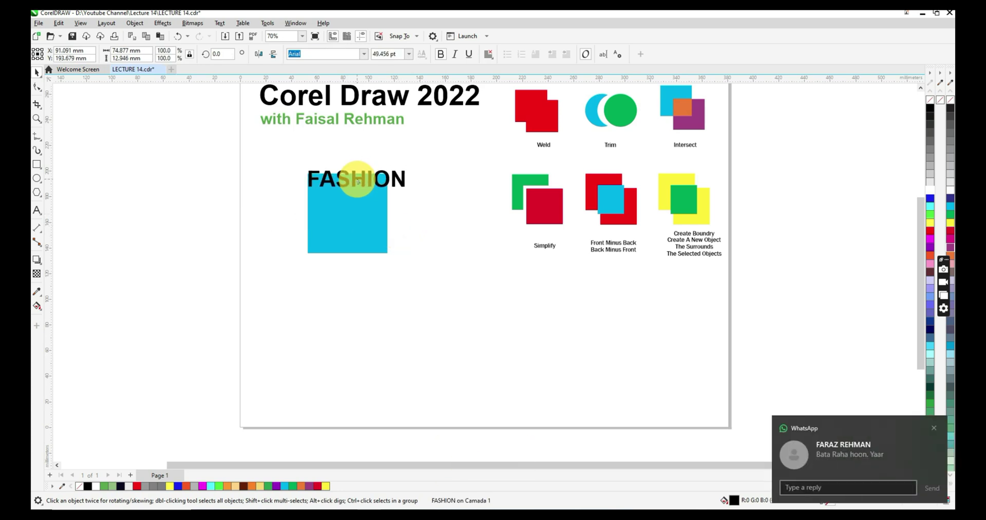
left_click_drag(404, 194, 354, 174)
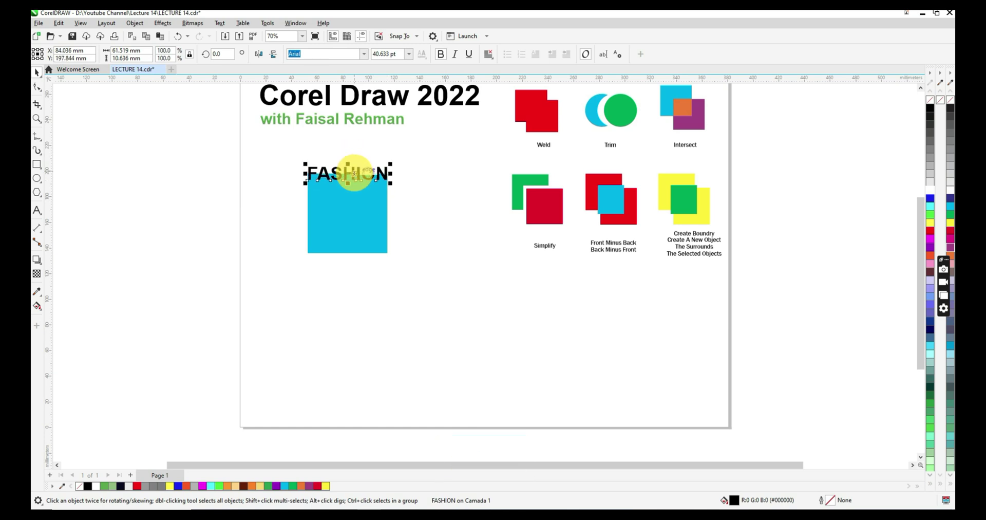
- Intersect the FASHION text with the cyan square and fill the overlapping lower letter halves yellow
left_click(355, 201, "shift")
left_click(338, 53)
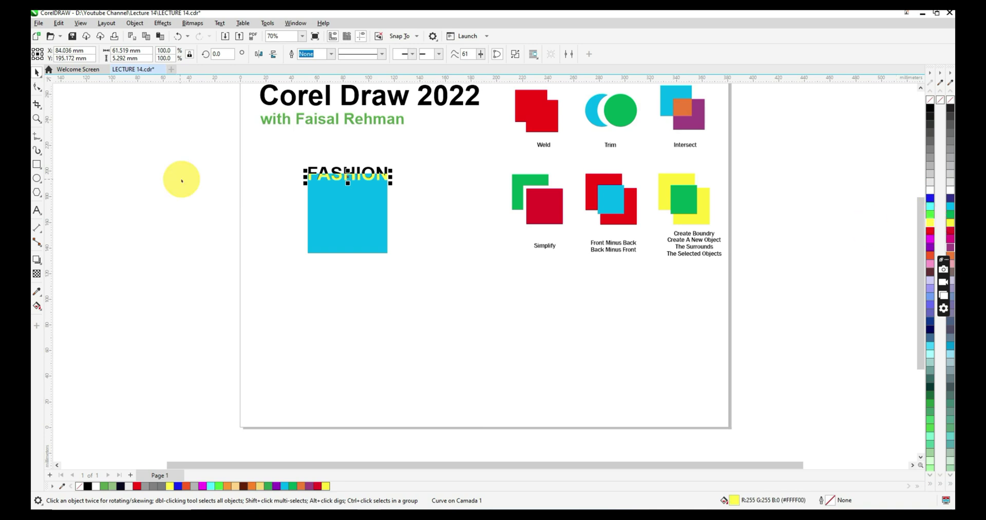
left_click(37, 118)
left_click_drag(262, 146, 462, 277)
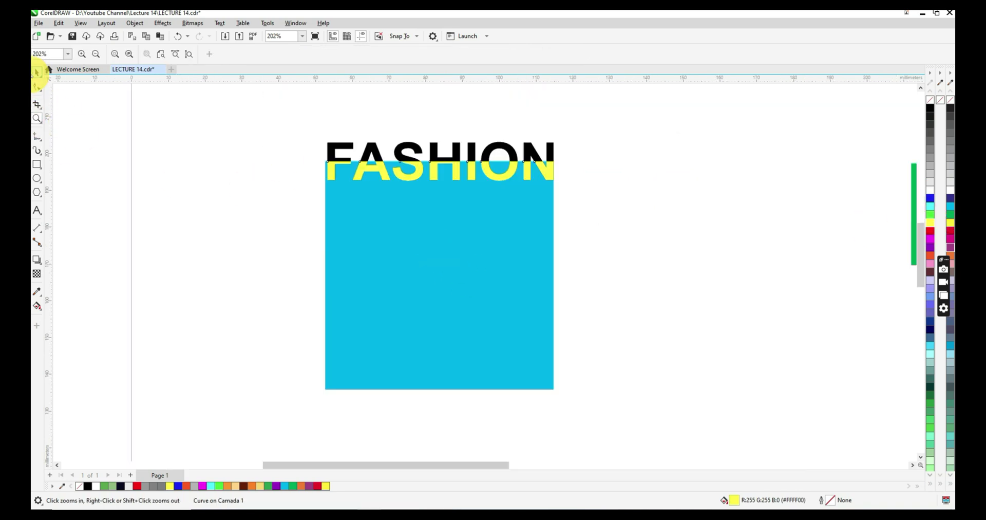
- Enlarge the black text and its yellow lower half together to about 96 mm wide
left_click(37, 73)
left_click_drag(297, 117, 623, 230)
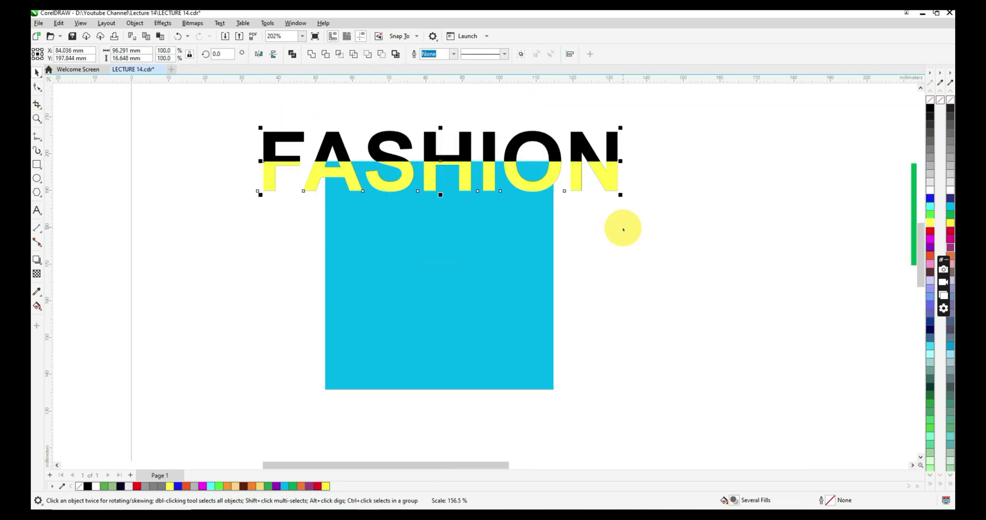
key("F3")
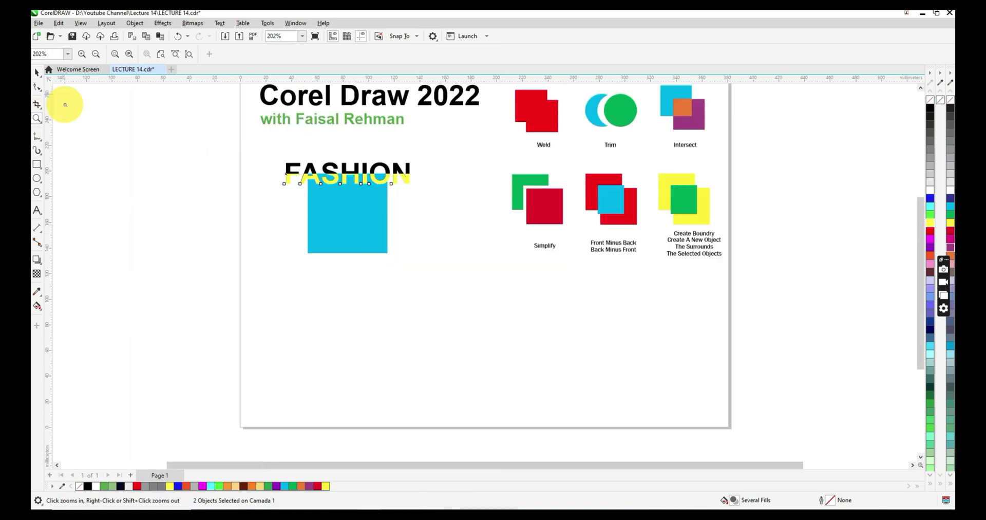
- Delete the FASHION text together with its yellow intersection piece
left_click_drag(161, 152, 458, 235)
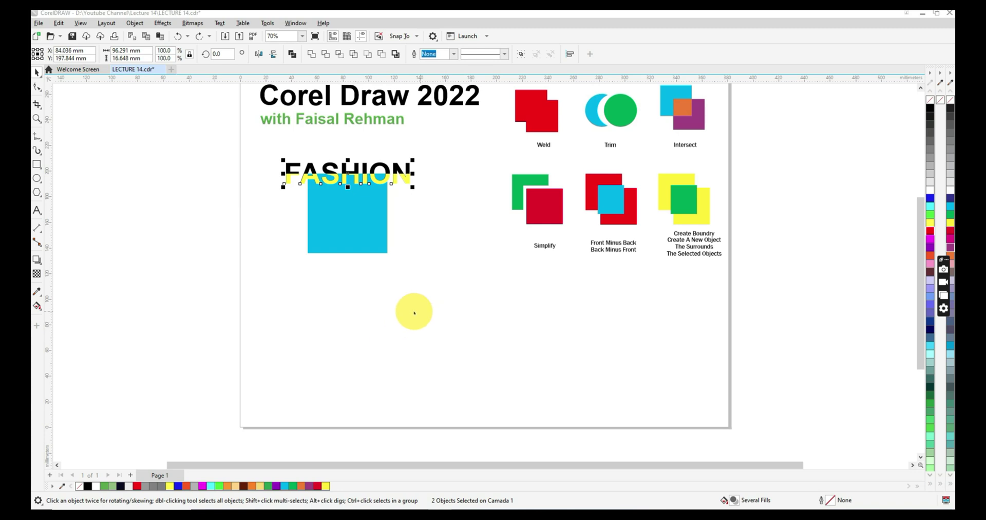
left_click_drag(187, 149, 434, 199)
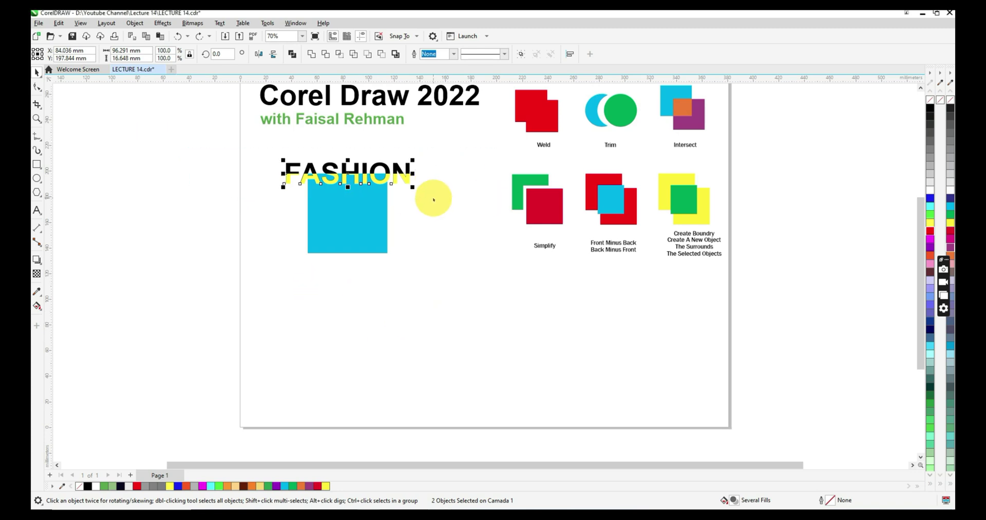
key("Delete")
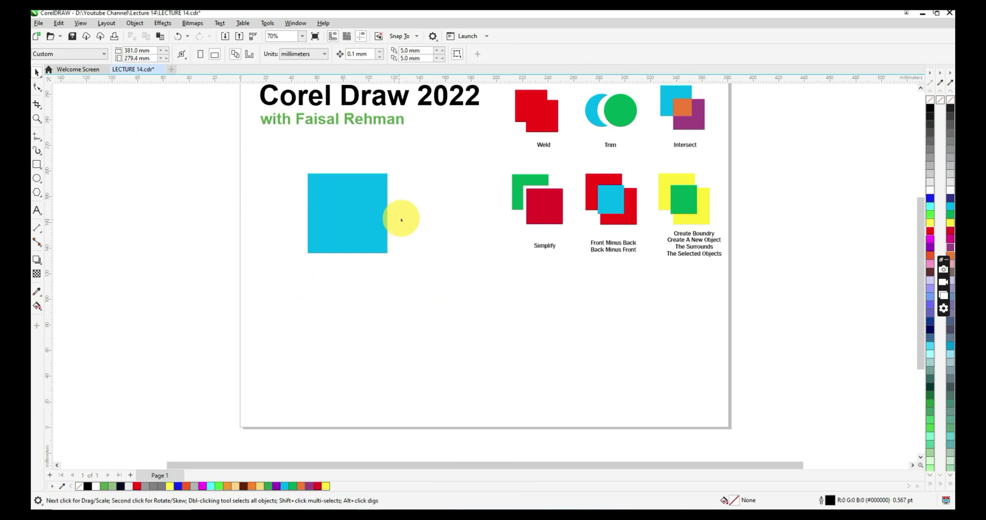
- Duplicate the cyan square about 27 mm right and 28 mm down, overlapping the original, and fill the copy yellow
left_click_drag(337, 221, 415, 281)
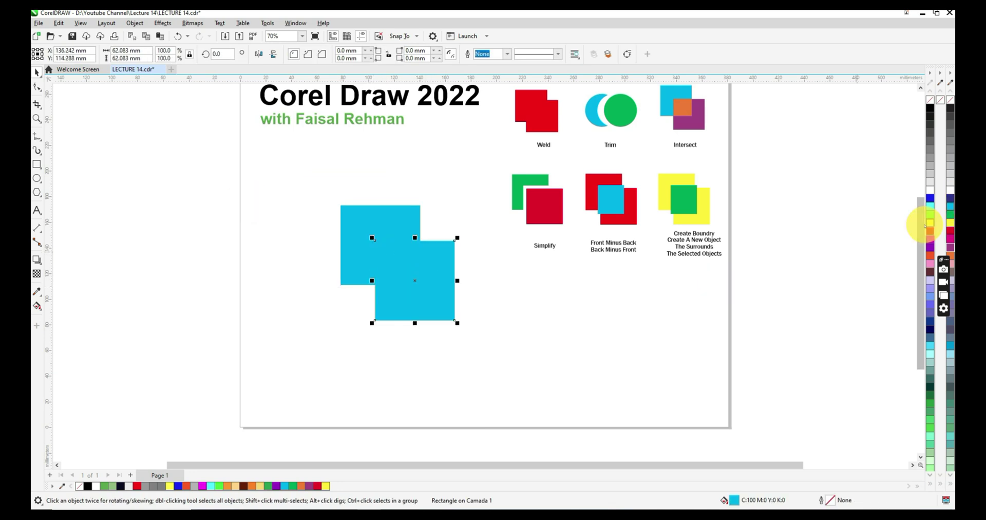
left_click(949, 203)
- Simplify the overlapping cyan and yellow squares and move the yellow square away to the lower right
left_click_drag(224, 158, 490, 347)
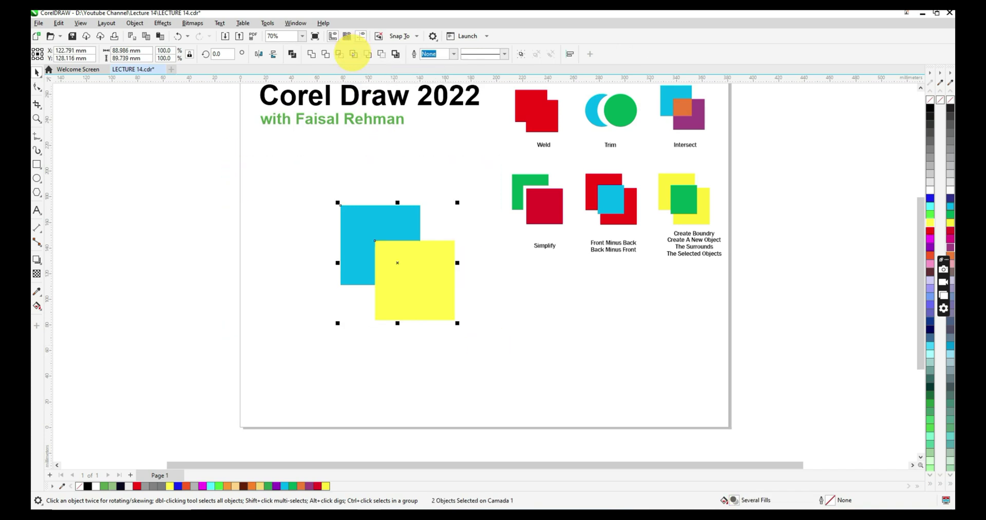
left_click(226, 262)
left_click_drag(396, 263, 453, 293)
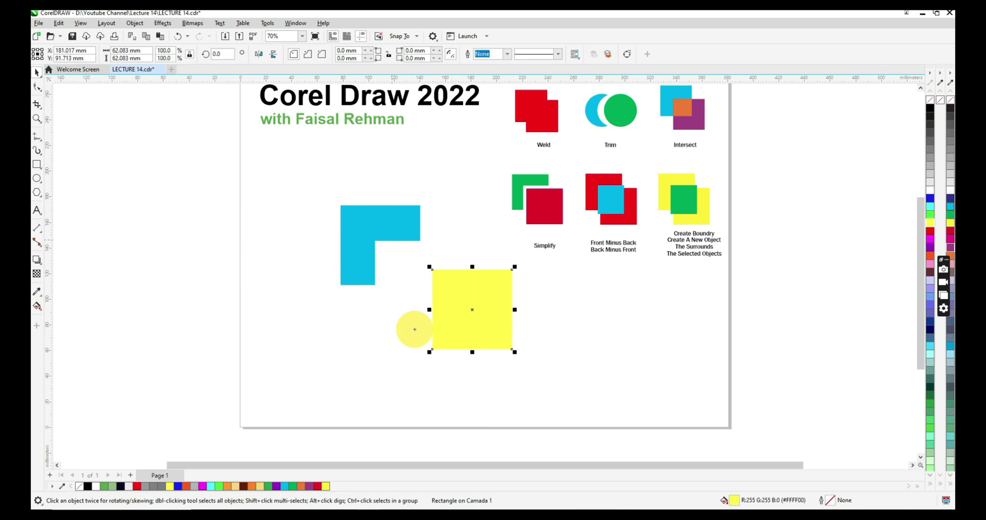
- Place a copy of the yellow square over the cyan L-shape's upper-left corner and Simplify the two shapes
left_click_drag(495, 337, 358, 226)
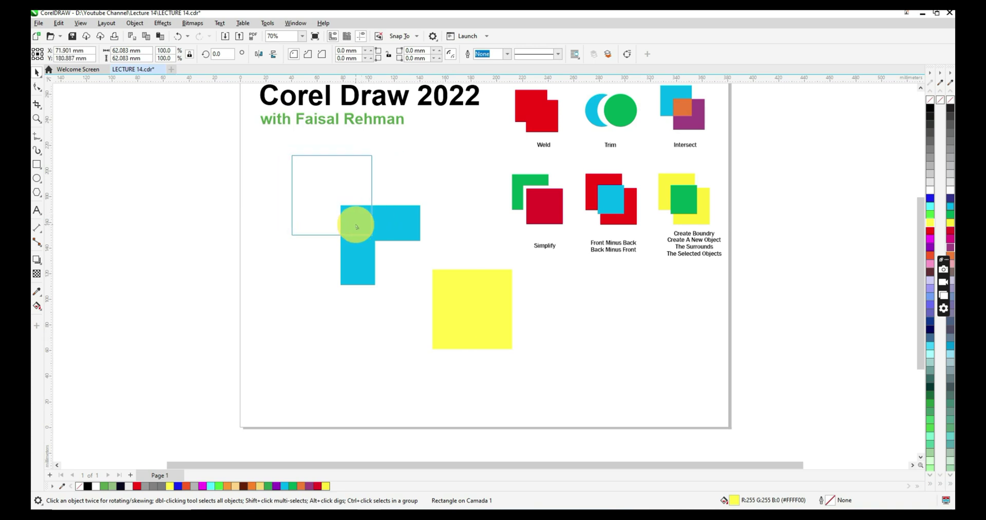
left_click_drag(358, 226, 358, 227)
left_click(396, 221, "shift")
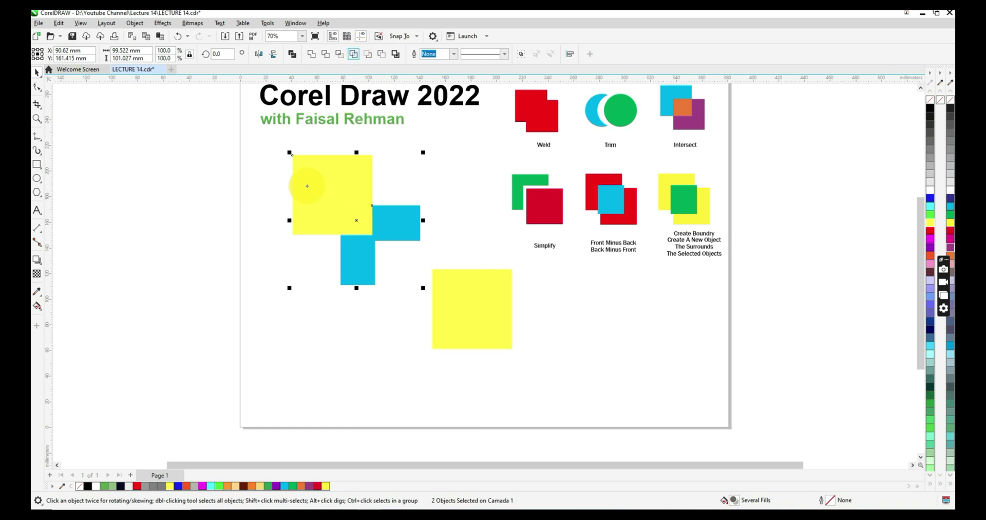
left_click(222, 191)
- Move the remaining cyan shape aside and delete it along with the lower-right yellow square
left_click_drag(414, 232, 464, 246)
key("Delete")
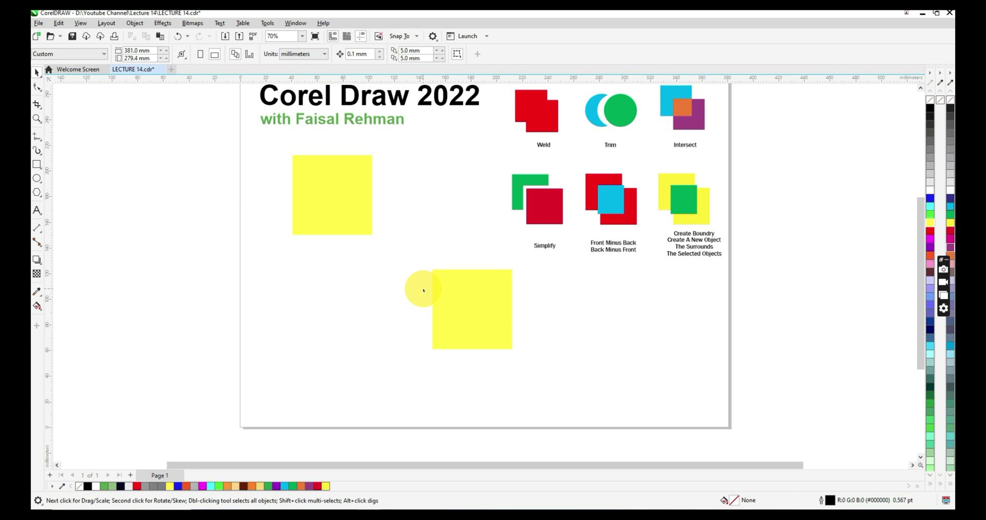
left_click(467, 303)
key("Delete")
- Move the remaining yellow square to about X 101 mm, Y 134 mm and fill it red
left_click_drag(325, 197, 376, 262)
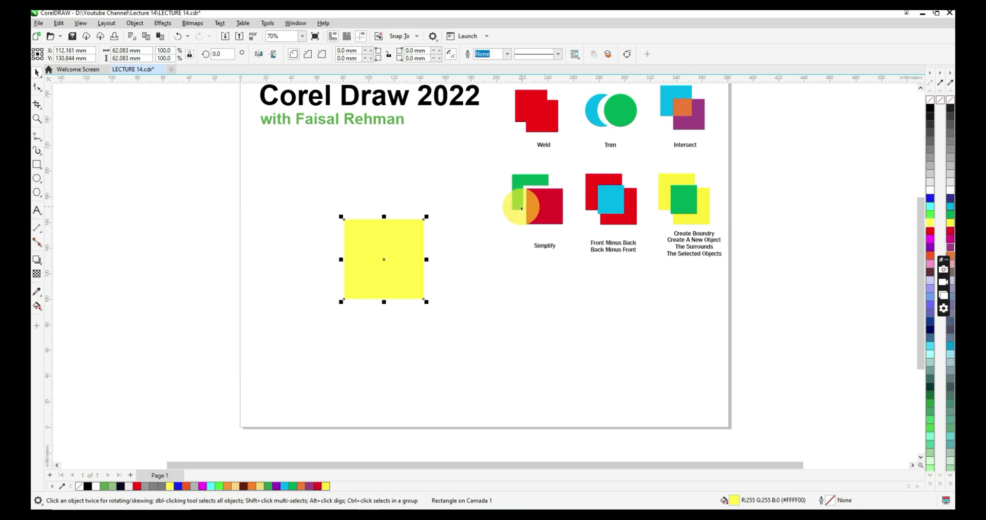
left_click_drag(415, 252, 402, 247)
left_click(930, 232)
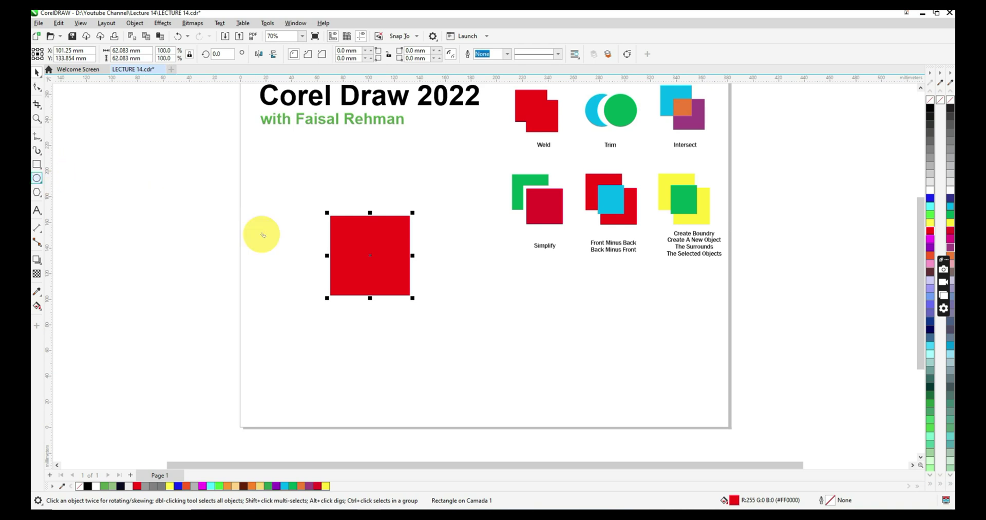
- Draw a circle about 43 mm wide over the red square's left edge, fill it cyan without outline, and align their centres horizontally
left_click_drag(300, 229, 353, 260)
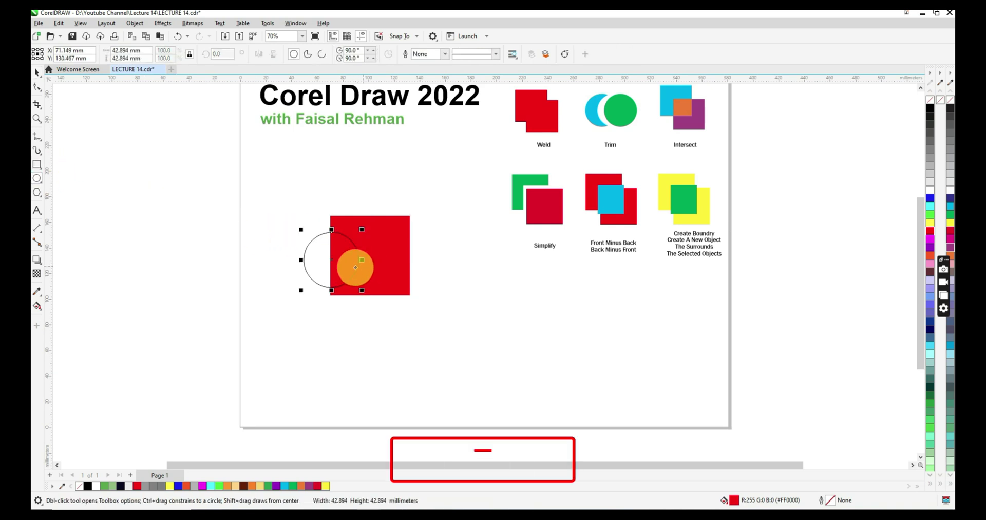
key("space")
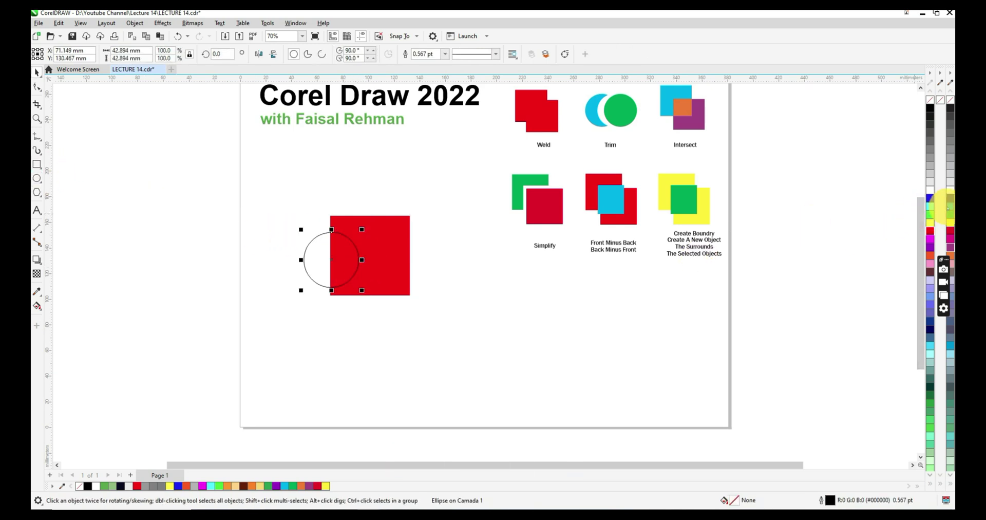
left_click(949, 207)
left_click(392, 256, "shift")
key("e")
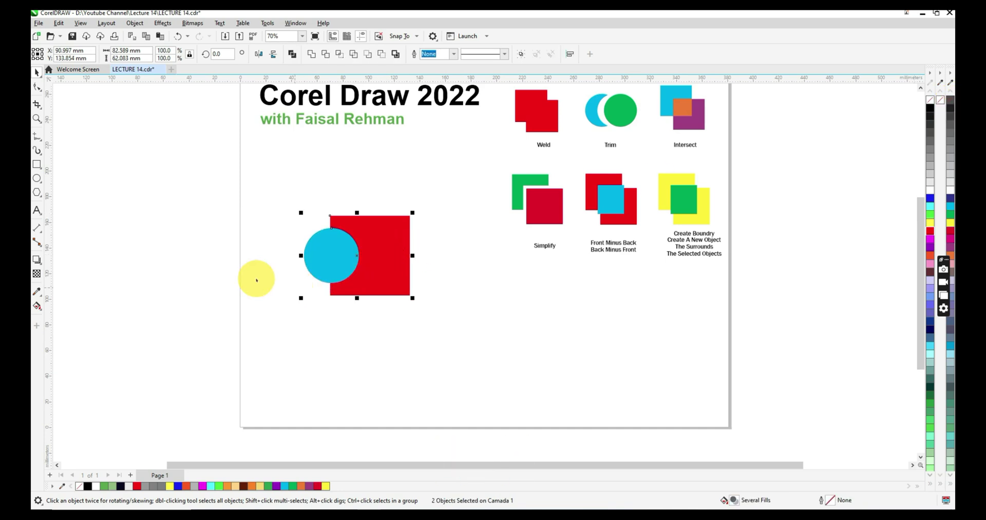
- Try Front Minus Back on the cyan circle and red square, and undo it
left_click_drag(170, 181, 446, 327)
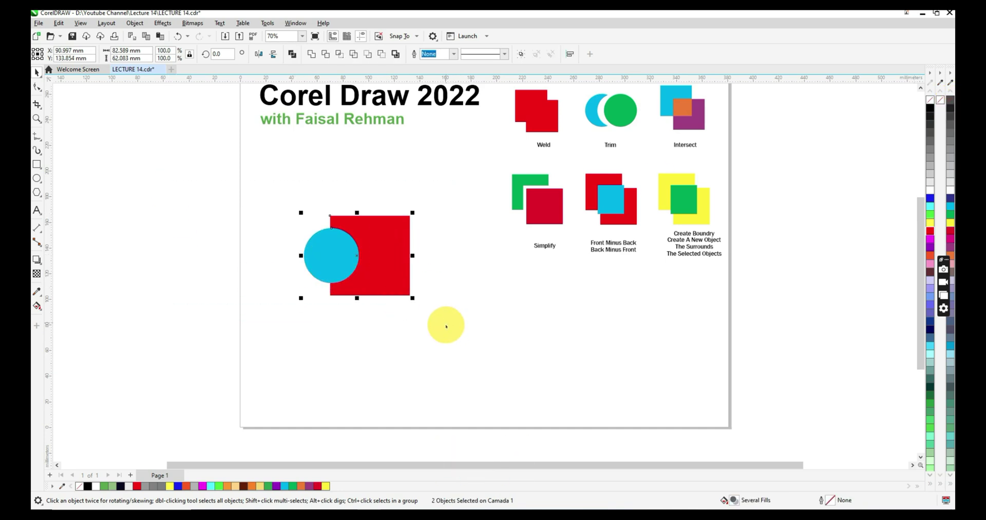
left_click_drag(210, 173, 459, 319)
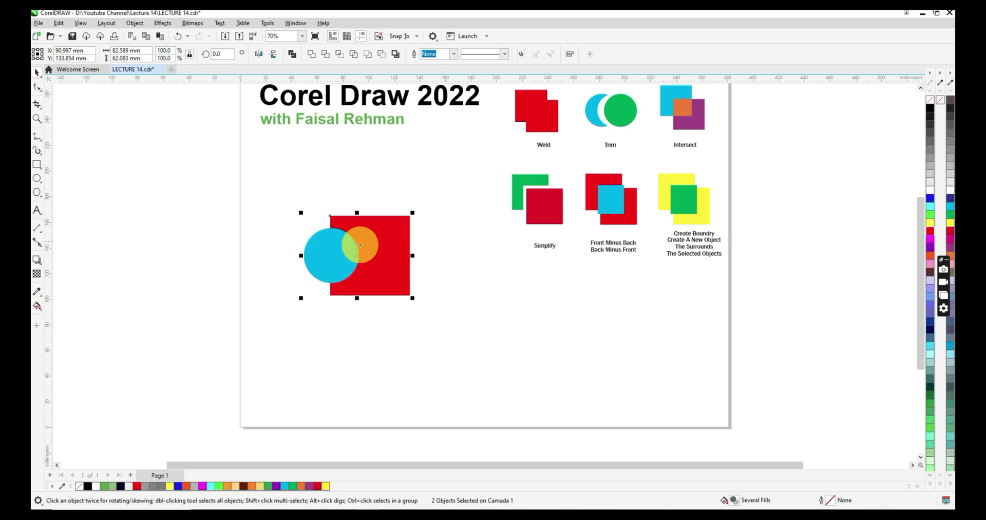
left_click_drag(380, 235, 344, 247)
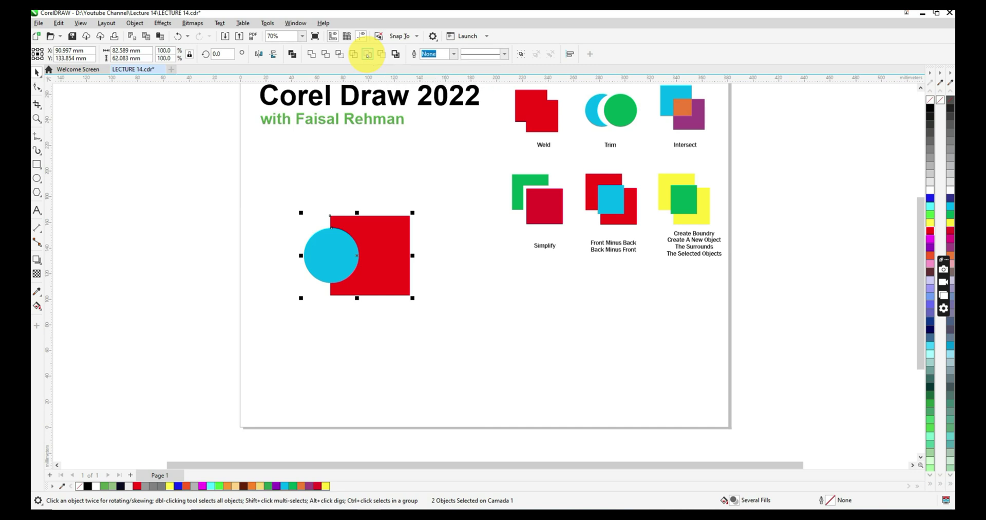
left_click(367, 54)
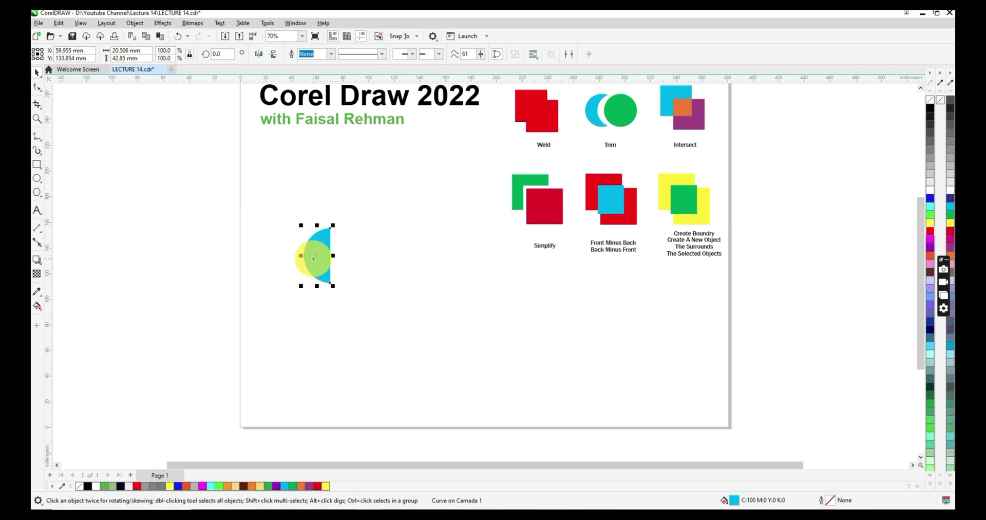
key("ctrl+z")
- Move the cyan circle over the red square's upper-right corner and apply Front Minus Back to both
left_click_drag(332, 253, 406, 221)
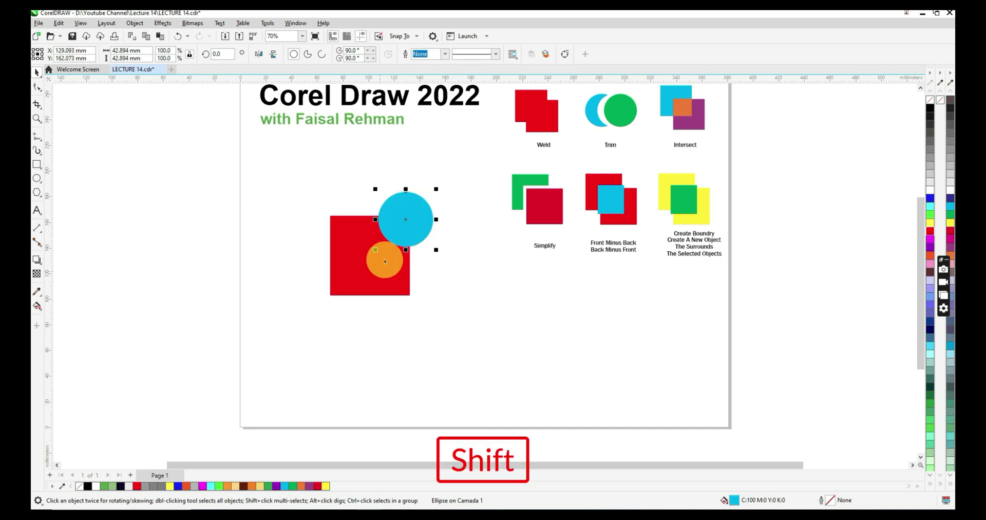
left_click(379, 270, "shift")
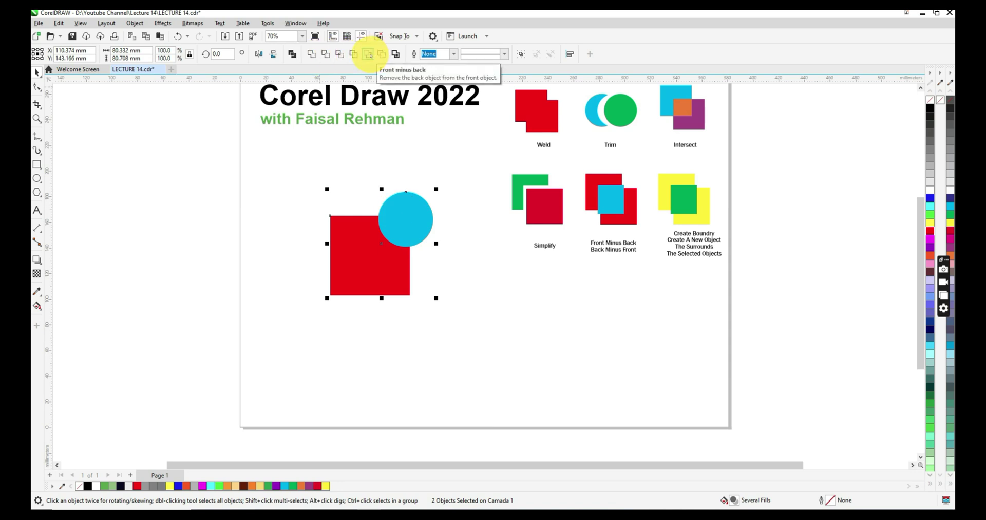
left_click(368, 53)
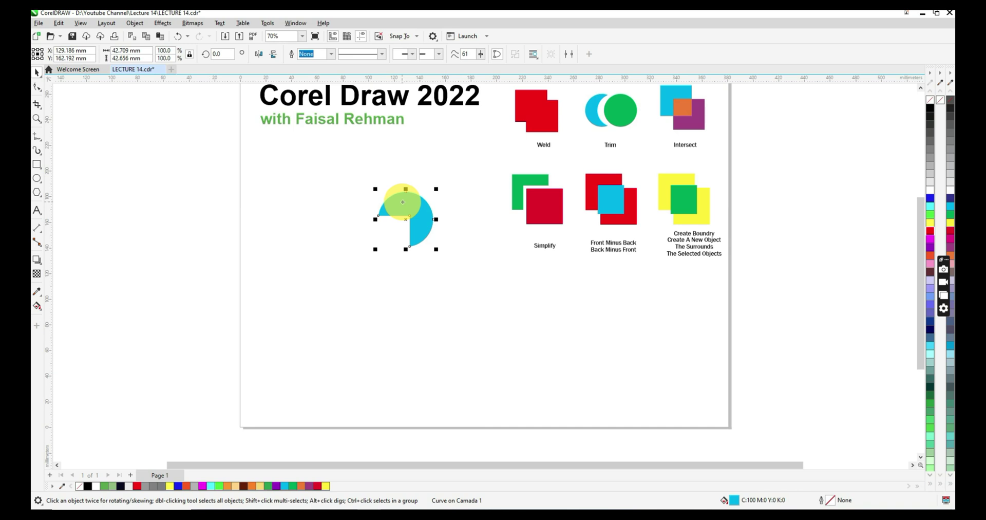
- Undo the last Front Minus Back, move the cyan circle over the red square's left edge and select both shapes
key("ctrl+z")
left_click(262, 202)
left_click_drag(424, 228, 345, 262)
left_click_drag(241, 203, 447, 330)
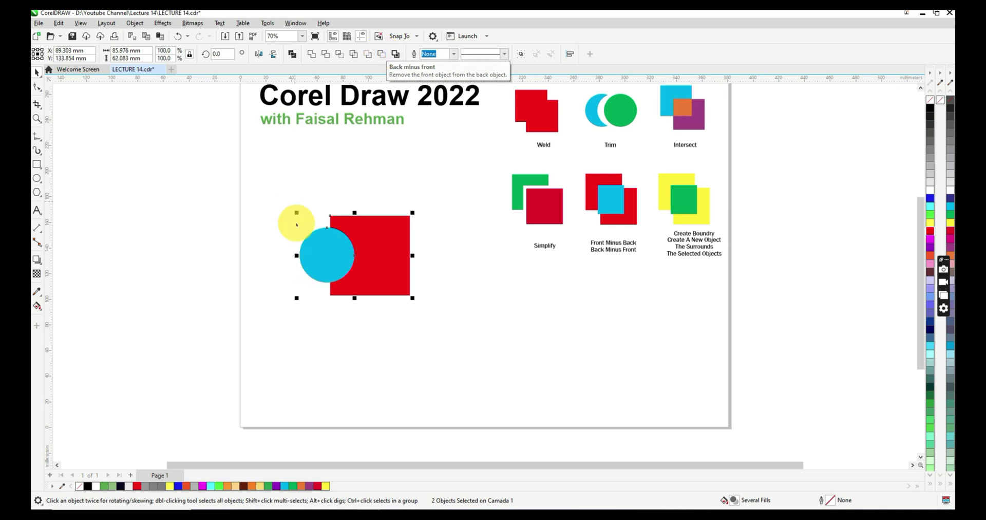
- Try Front Minus Back on the cyan circle and the red square, and undo it
left_click(36, 119)
left_click_drag(270, 193, 444, 312)
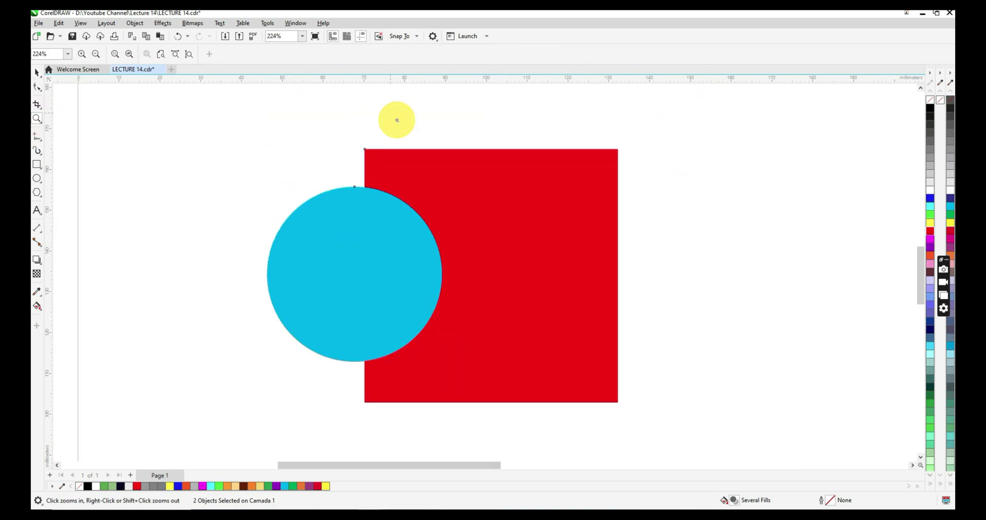
left_click(37, 73)
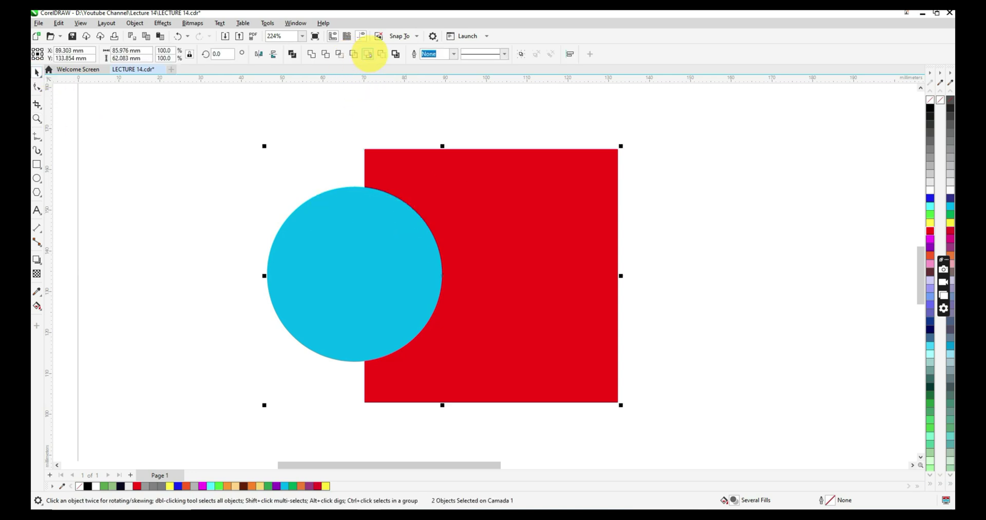
left_click(367, 53)
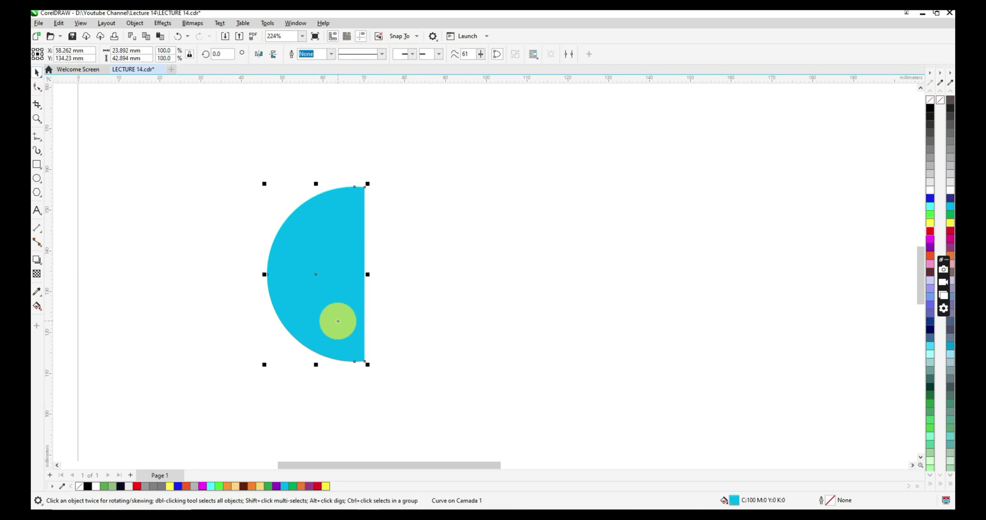
key("ctrl")
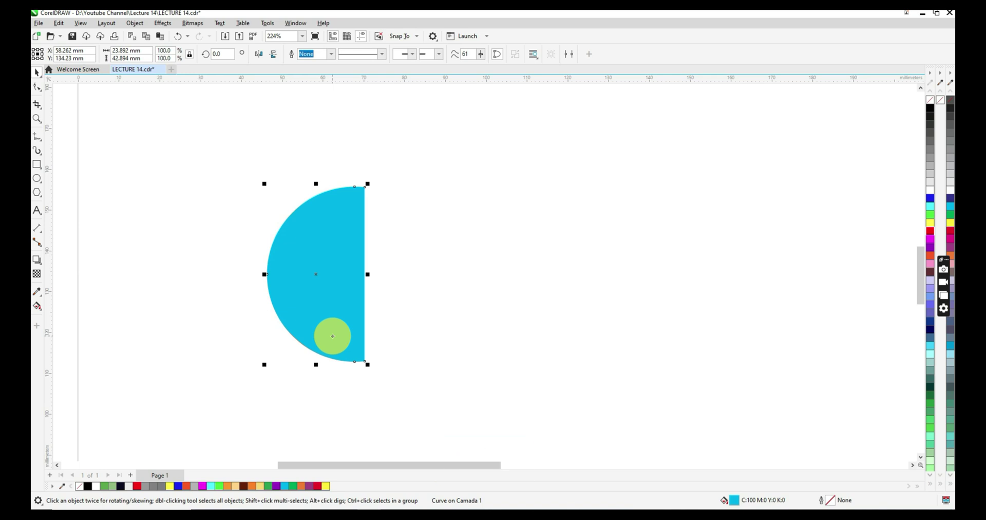
key("ctrl+z")
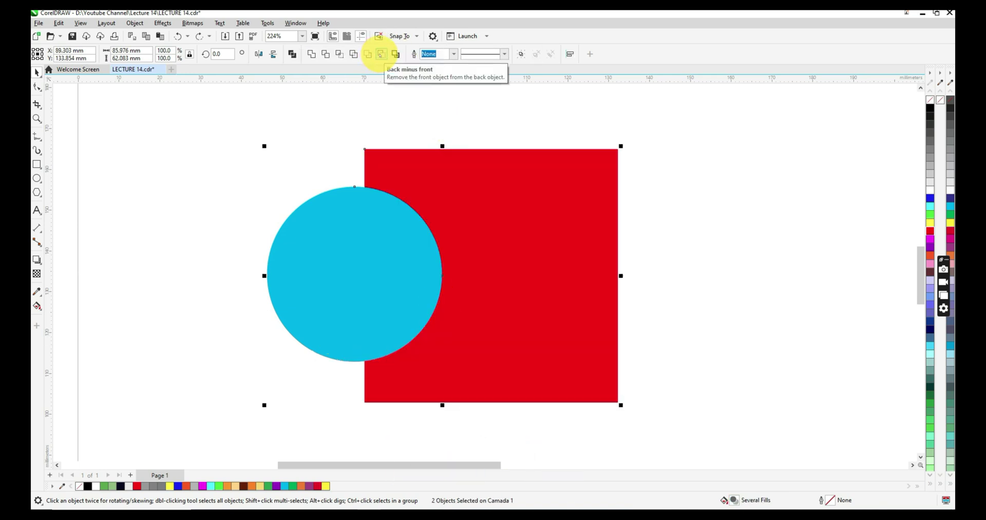
- Try Back Minus Front on the circle and square, and undo it together with the circle's last move
left_click(381, 53)
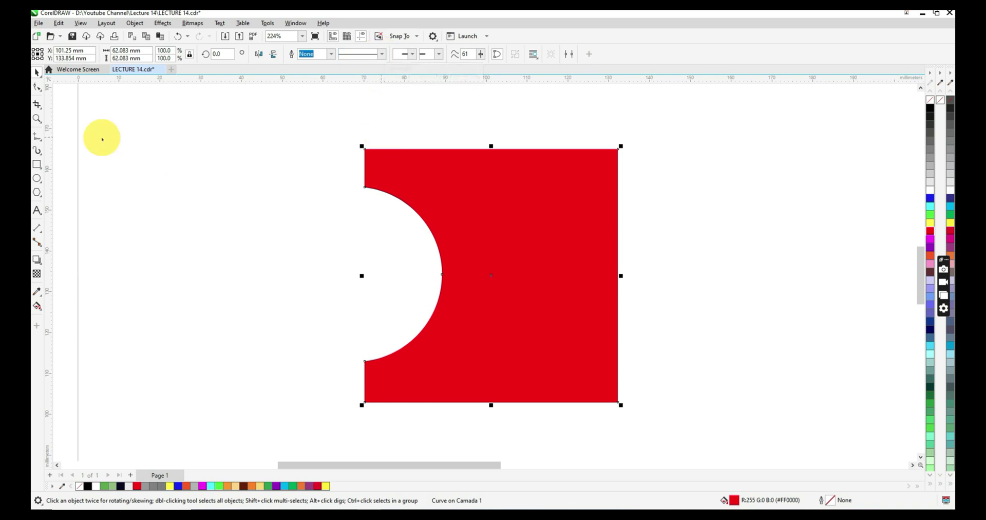
left_click(37, 119)
right_click(400, 217)
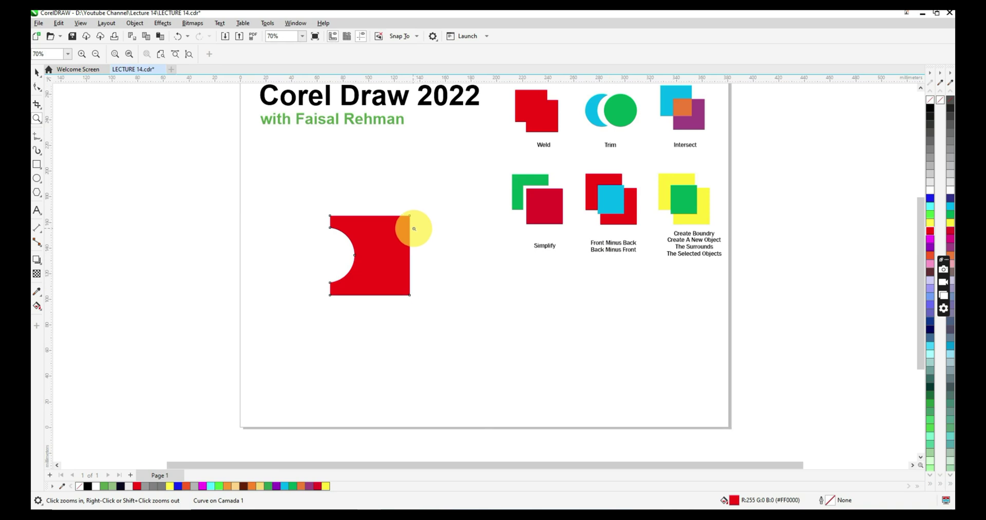
key("ctrl+z")
key("ctrl+z")
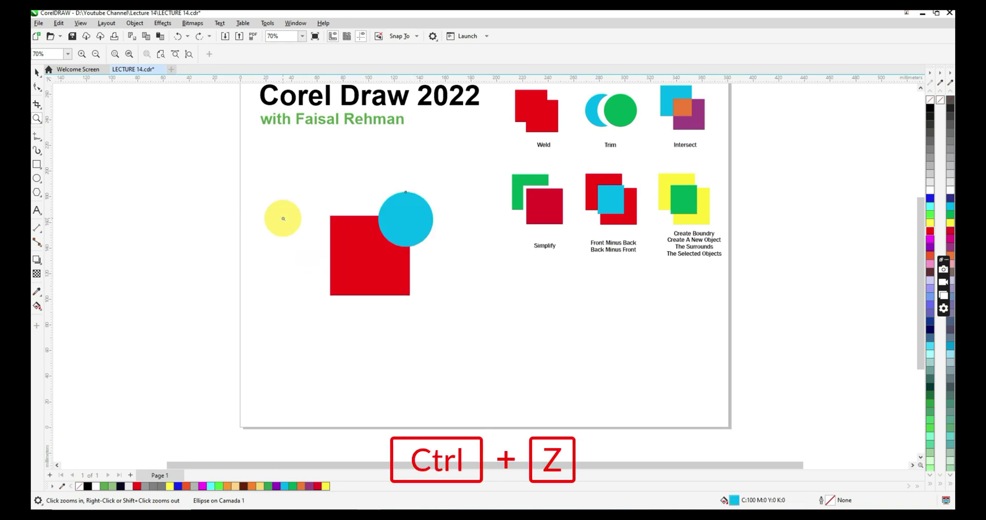
- Centre the cyan circle on the red square both ways and enlarge it from its centre to about 71 mm wide
left_click(36, 72)
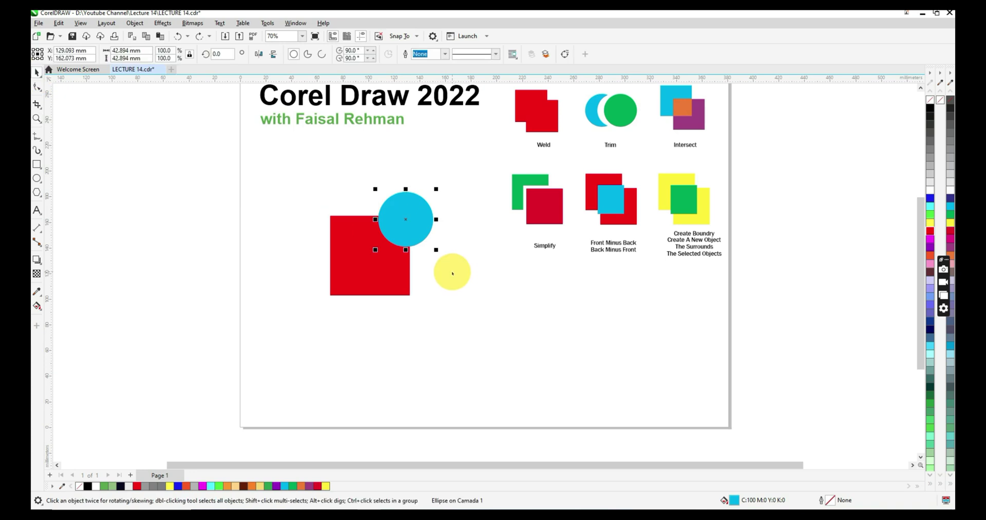
left_click(371, 279, "shift")
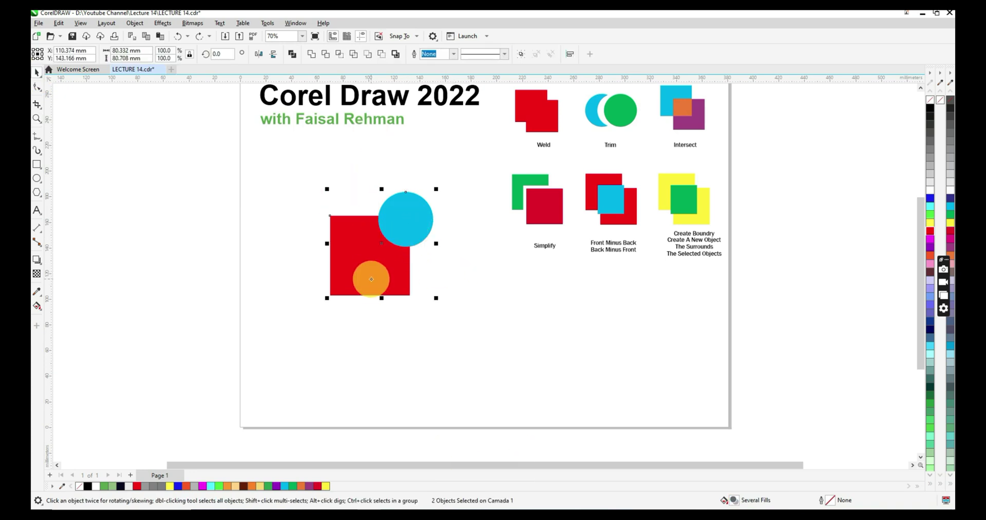
key("c")
key("e")
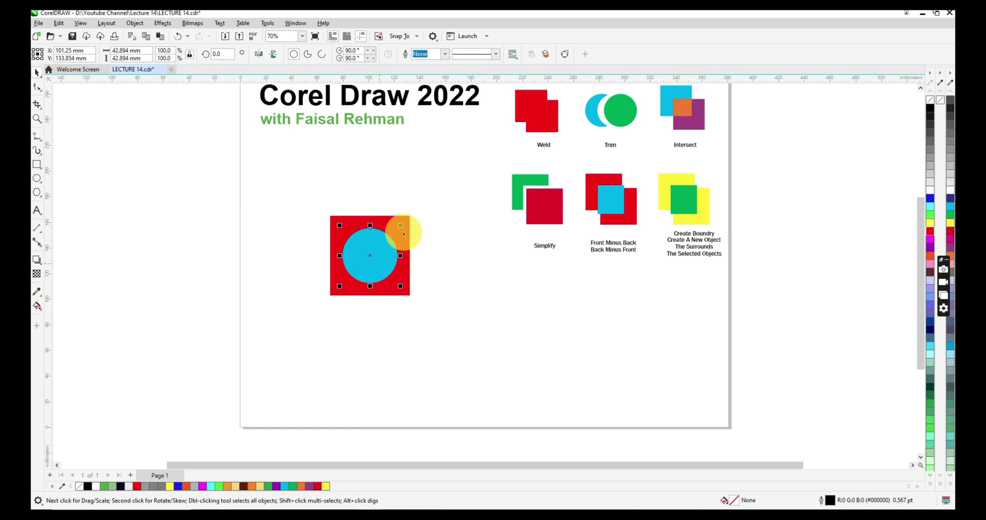
left_click(401, 224, "shift")
left_click_drag(401, 224, 419, 204)
- Create a boundary around the cyan circle and the red square, and clear the selection
left_click_drag(310, 188, 473, 329)
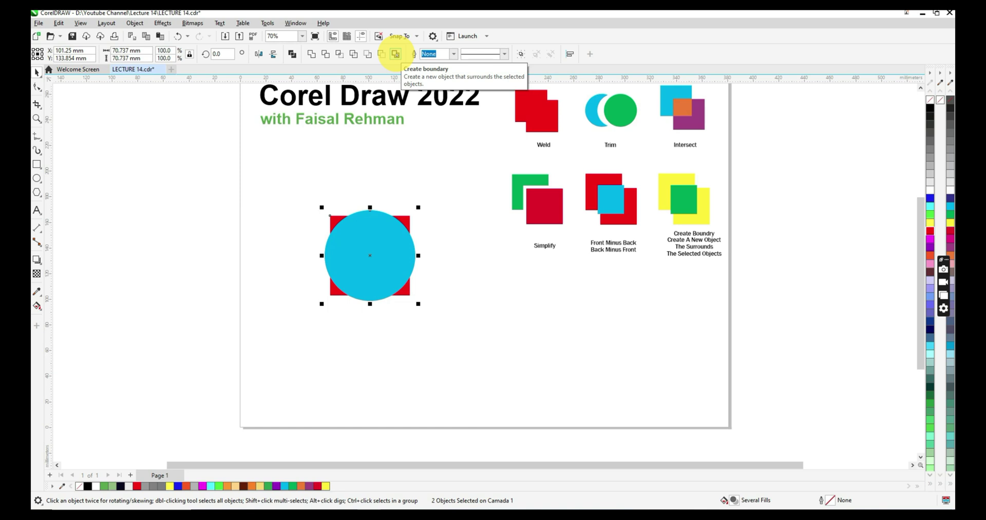
left_click(396, 53)
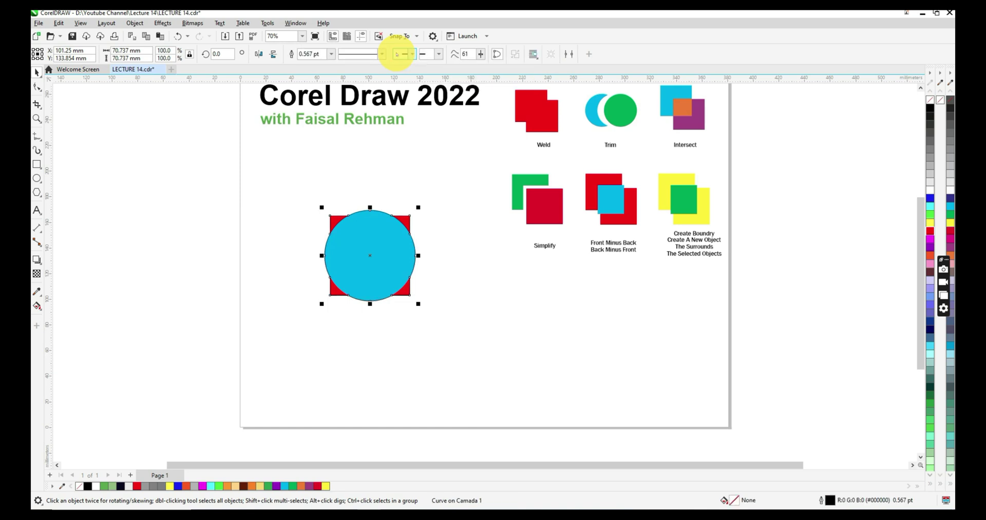
left_click(174, 304)
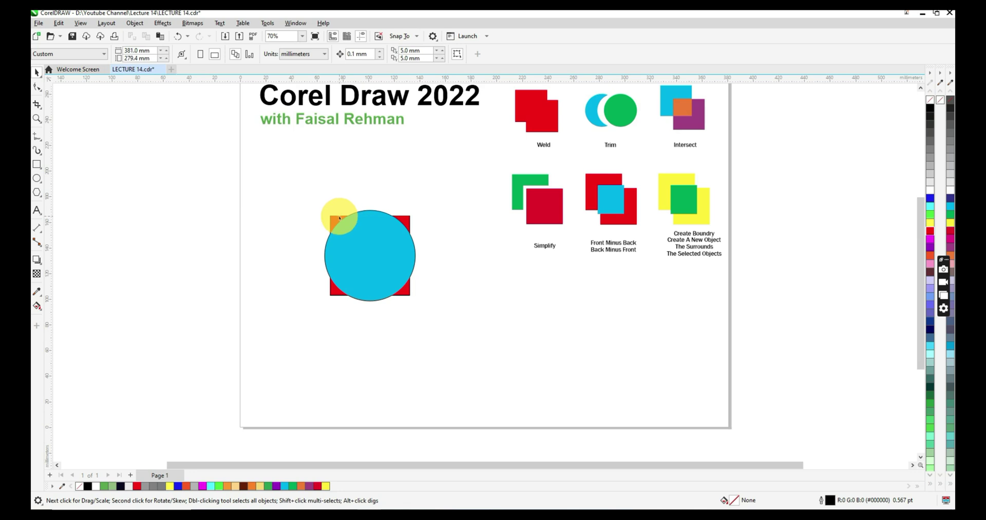
- Separate the boundary outline and the cyan circle from the red square to inspect them, and undo the moves
left_click_drag(366, 247, 233, 243)
left_click_drag(352, 246, 268, 332)
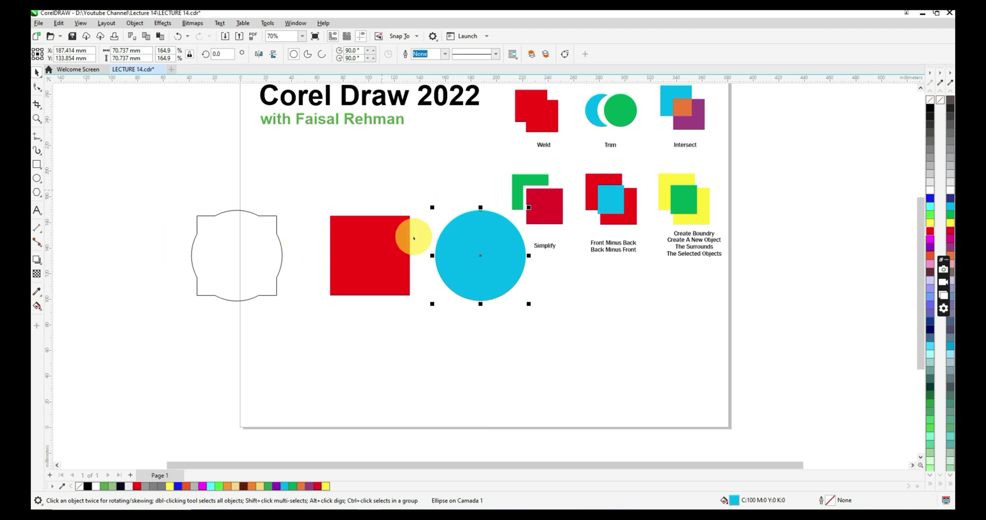
key("ctrl+z")
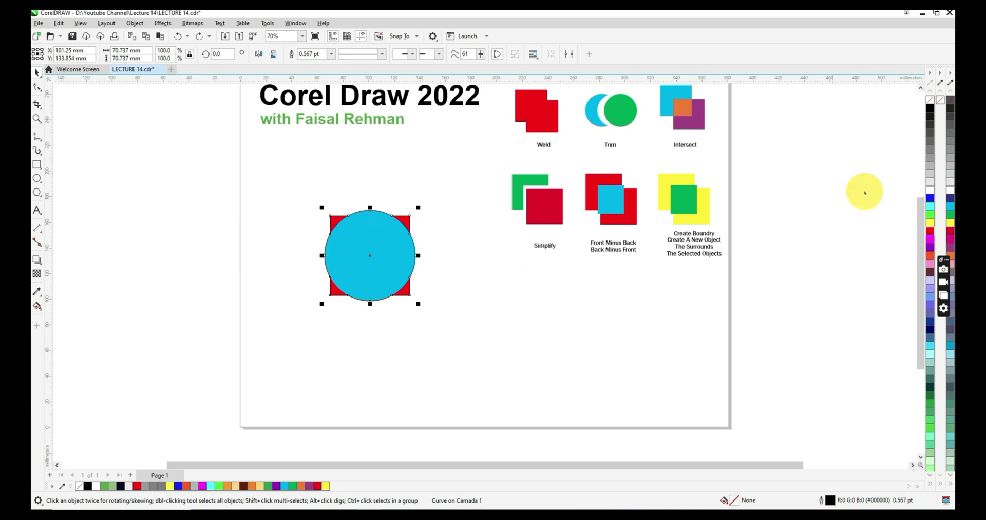
- Try a white boundary outline at 4 pt and 8 pt, and recolour the 8 pt outline magenta
right_click(933, 191)
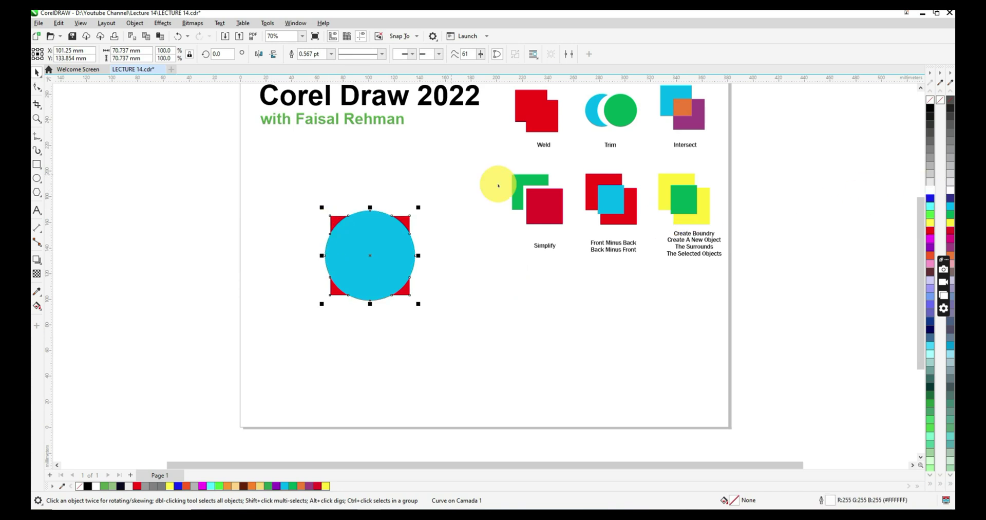
left_click(331, 54)
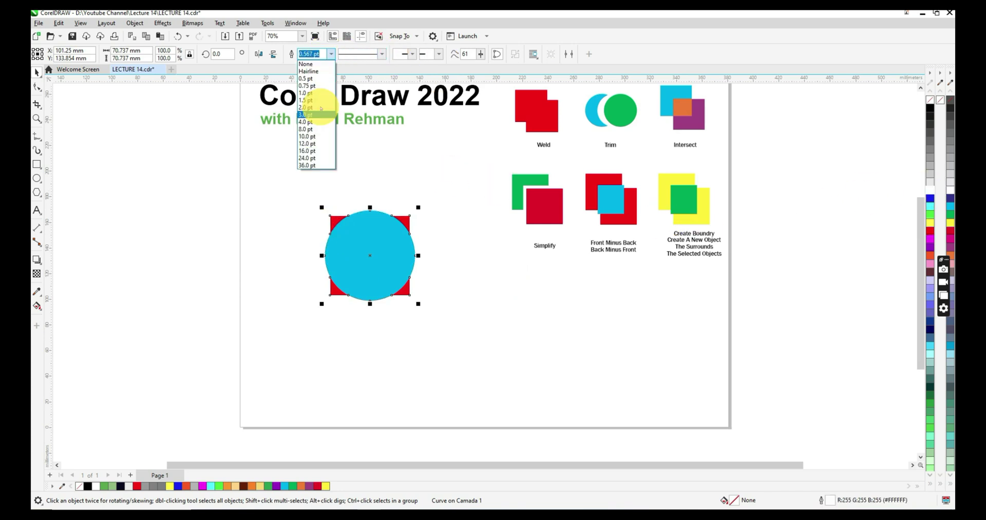
left_click(313, 122)
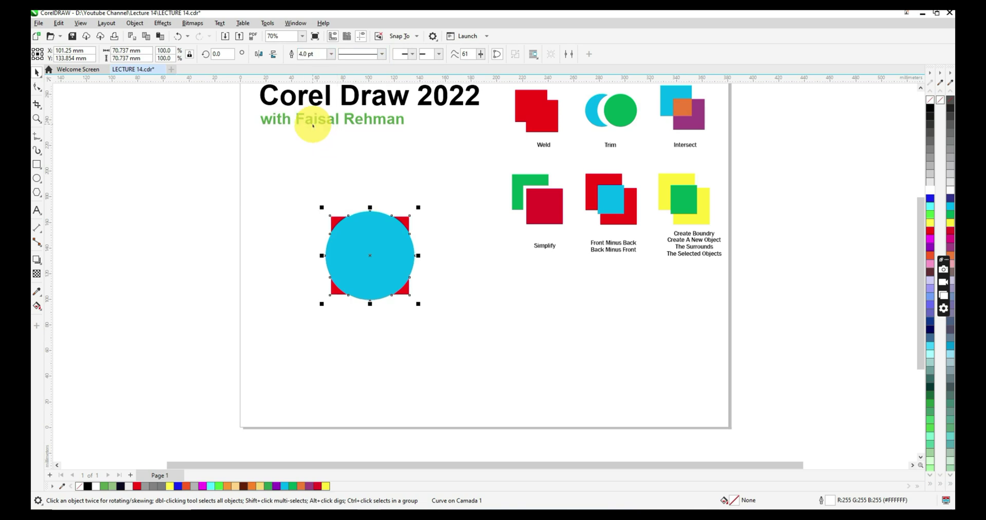
left_click(330, 54)
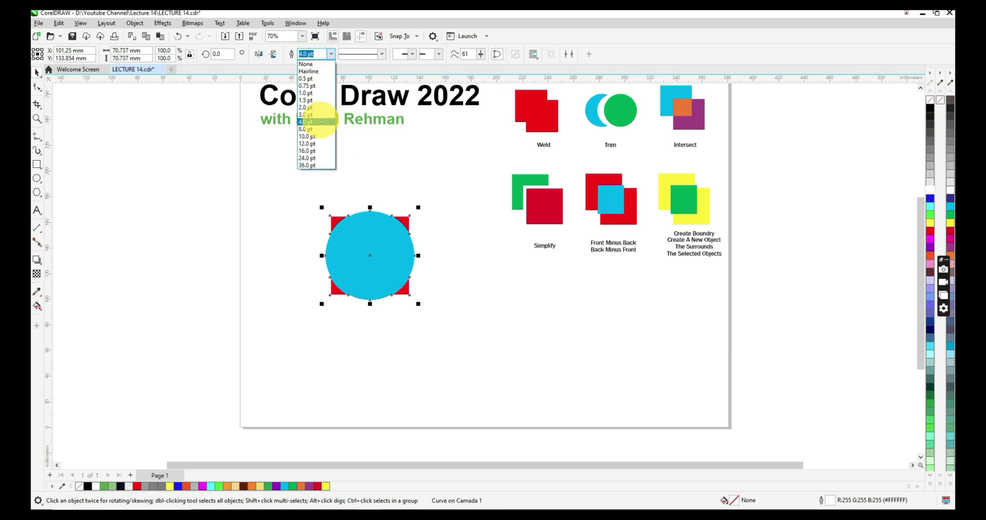
left_click(319, 129)
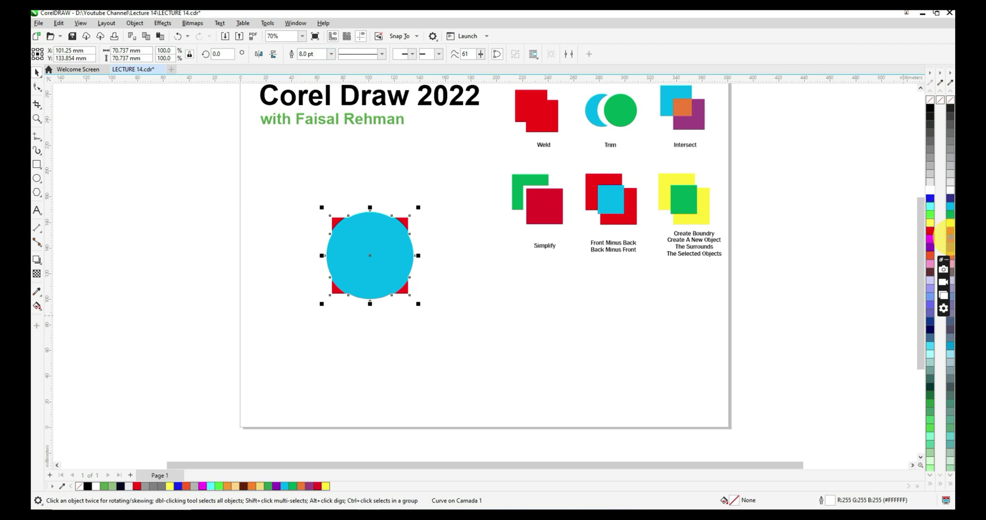
right_click(949, 237)
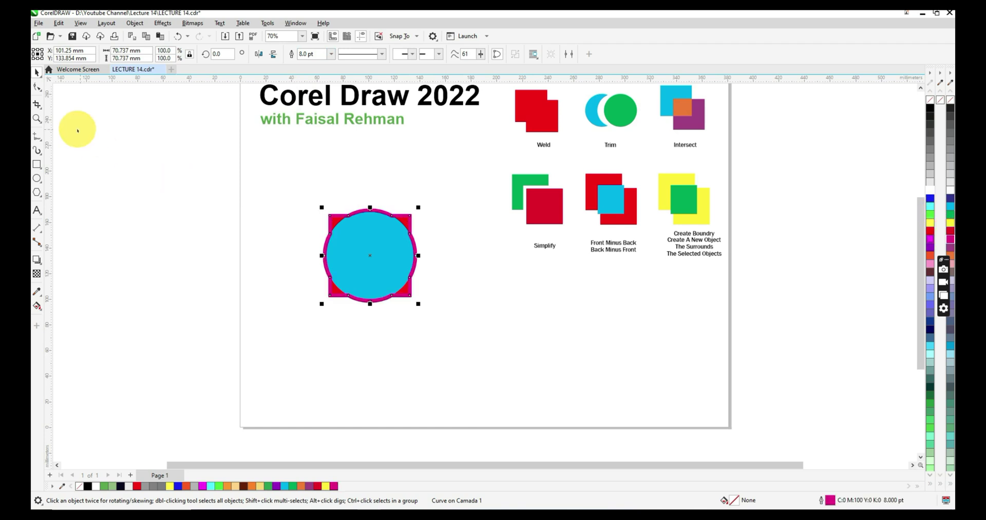
- Recolour the boundary outline yellow, set its width to 3 pt and clear the selection
left_click(37, 117)
left_click_drag(284, 188, 473, 319)
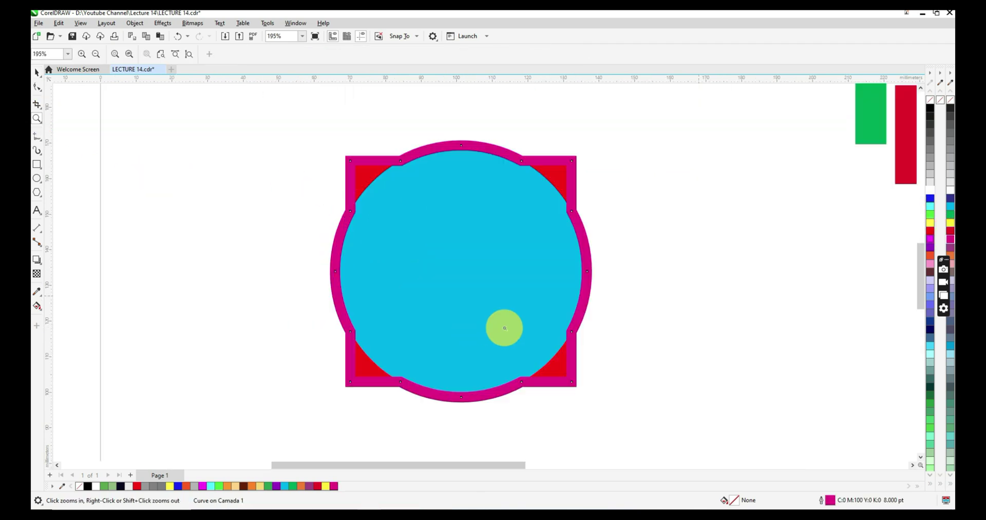
right_click(929, 224)
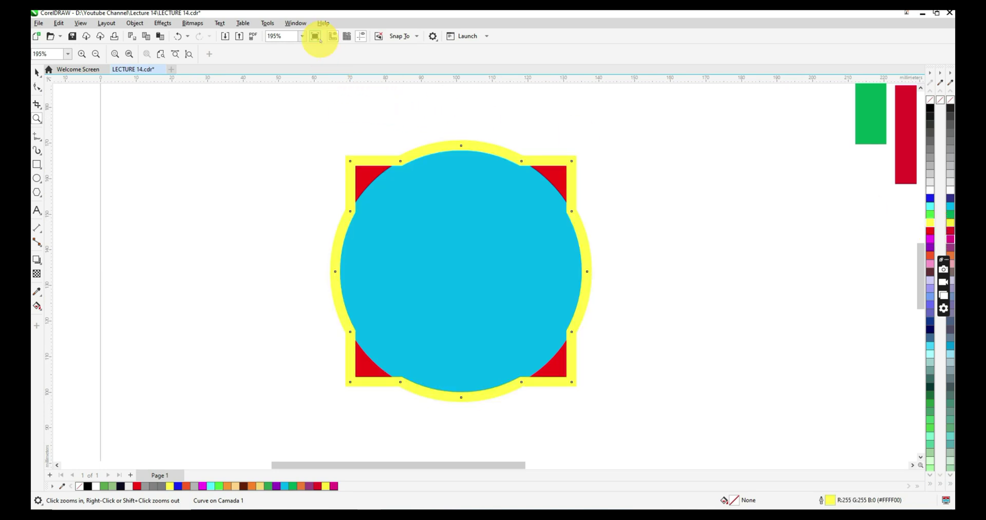
left_click(37, 72)
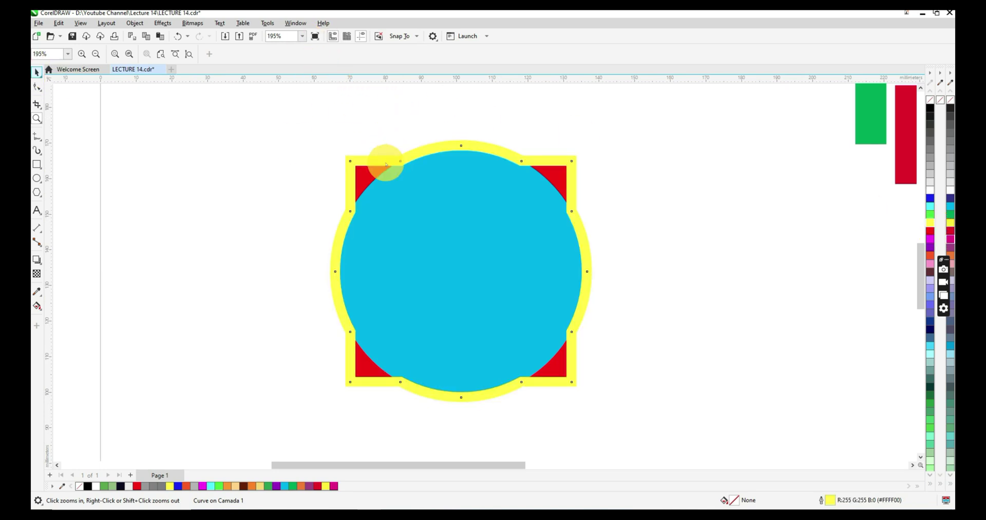
left_click(386, 165)
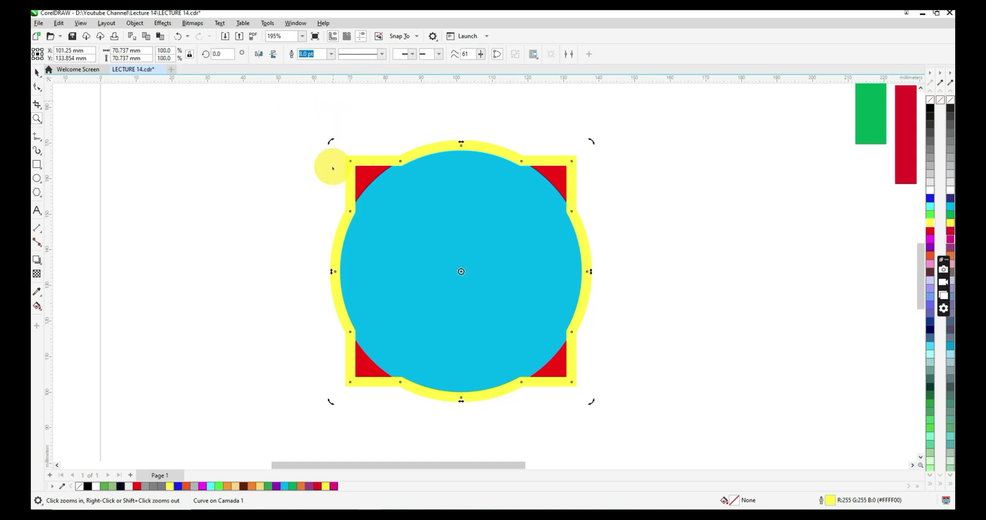
left_click(331, 54)
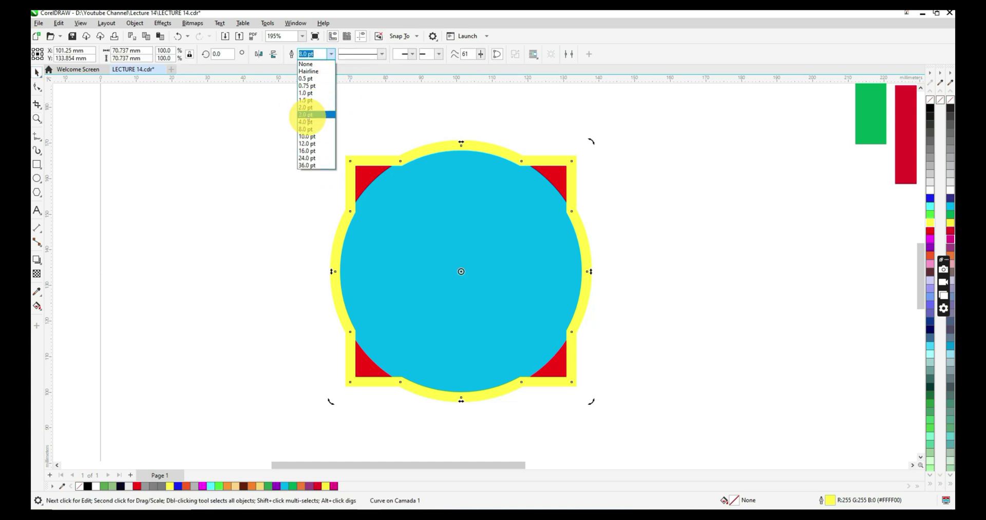
left_click(308, 114)
left_click(278, 198)
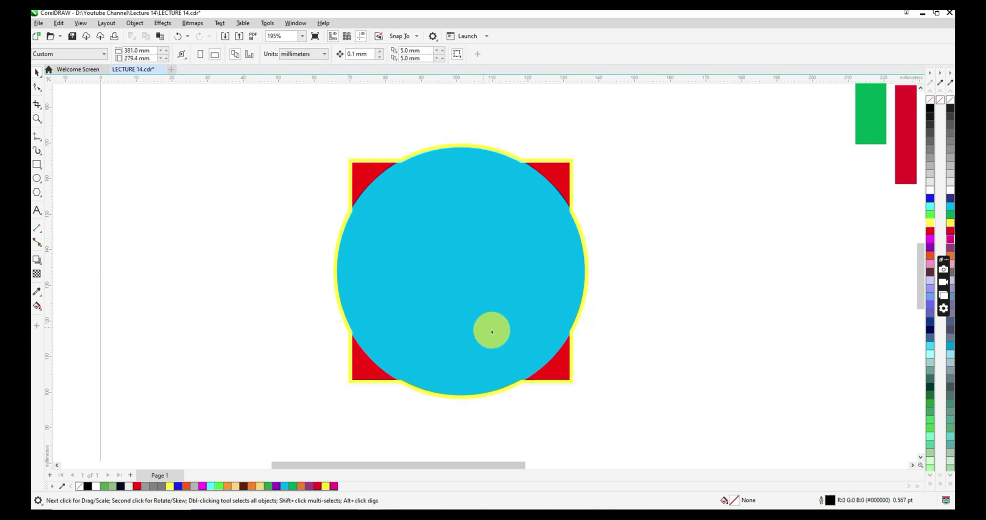
- Delete the yellow boundary outline and add a copy of the red square rotated 45° about its centre
left_click_drag(352, 179, 617, 138)
key("Delete")
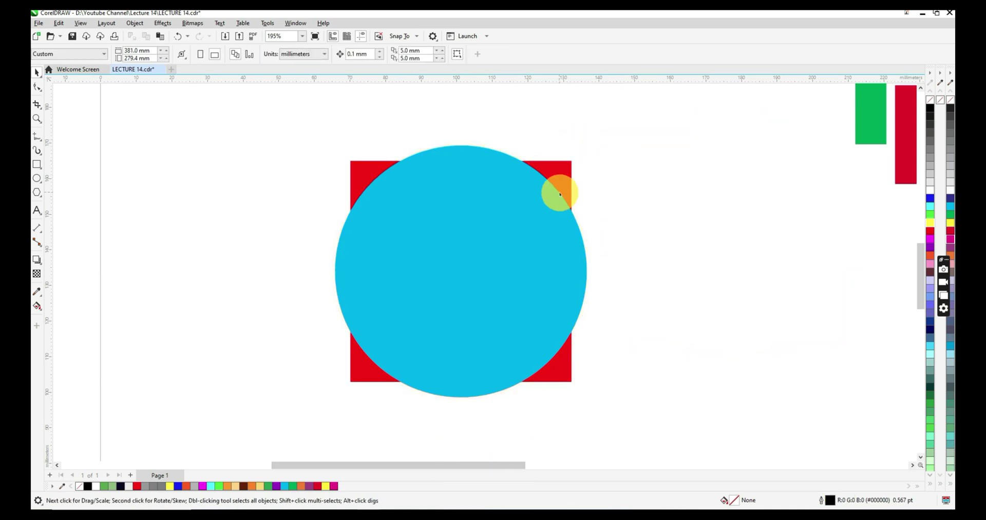
left_click(563, 176)
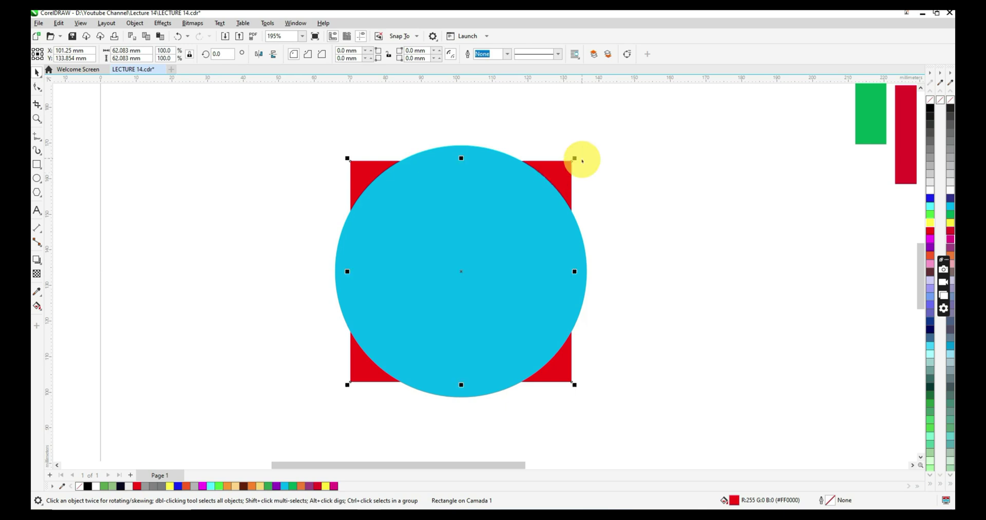
left_click(566, 161)
left_click_drag(573, 153, 455, 110)
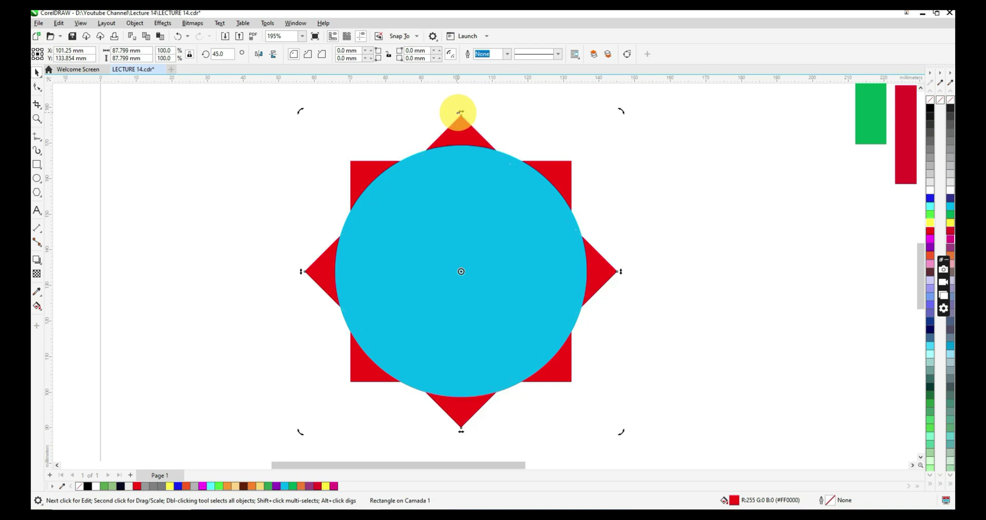
- Create a boundary around the cyan circle and both red squares, and undo a trial move of it
left_click_drag(274, 86, 681, 439)
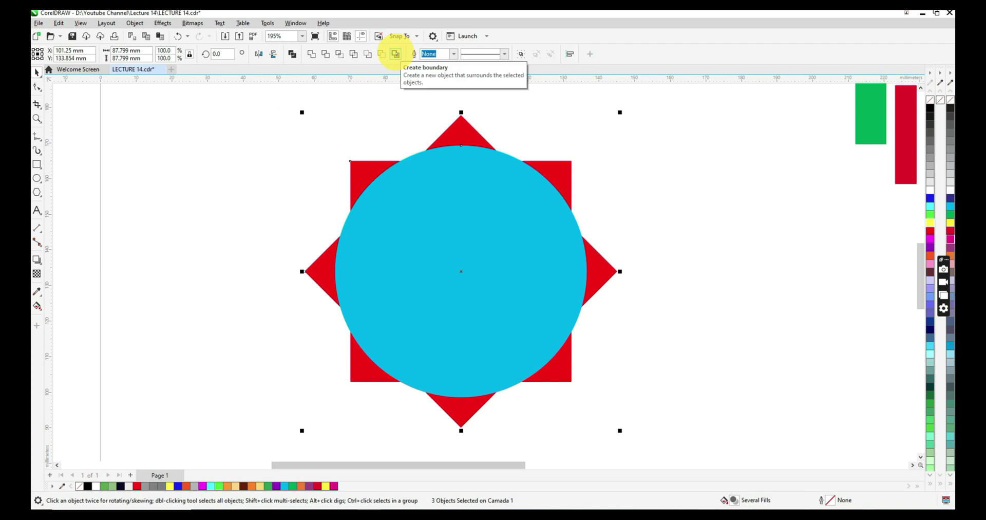
left_click(395, 54)
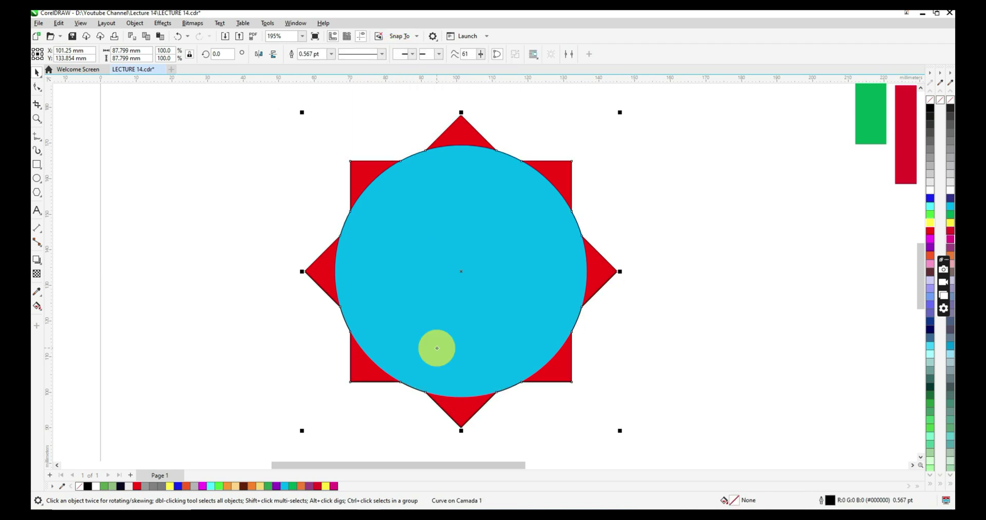
left_click(300, 211)
left_click_drag(352, 212, 334, 202)
key("ctrl+z")
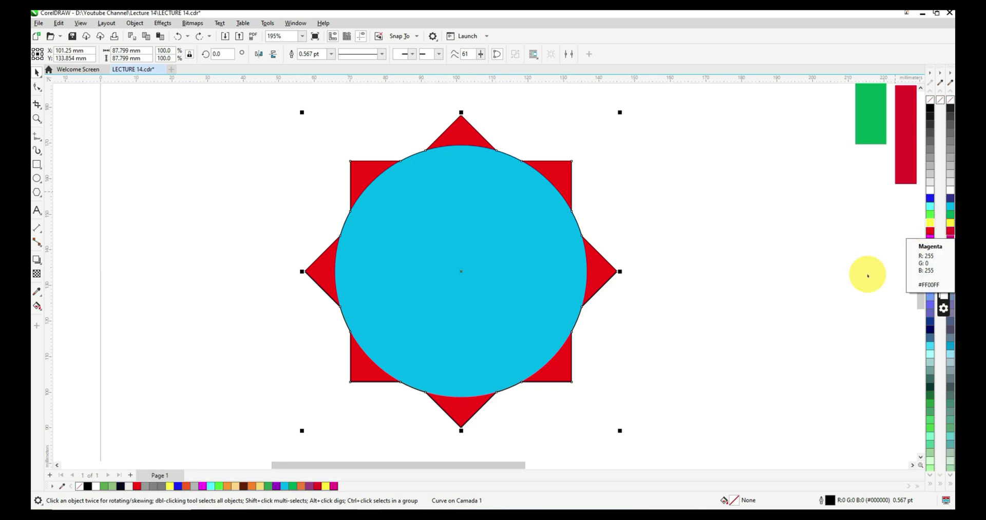
- Recolour the boundary outline green, set its width to 3 pt and clear the selection
right_click(949, 215)
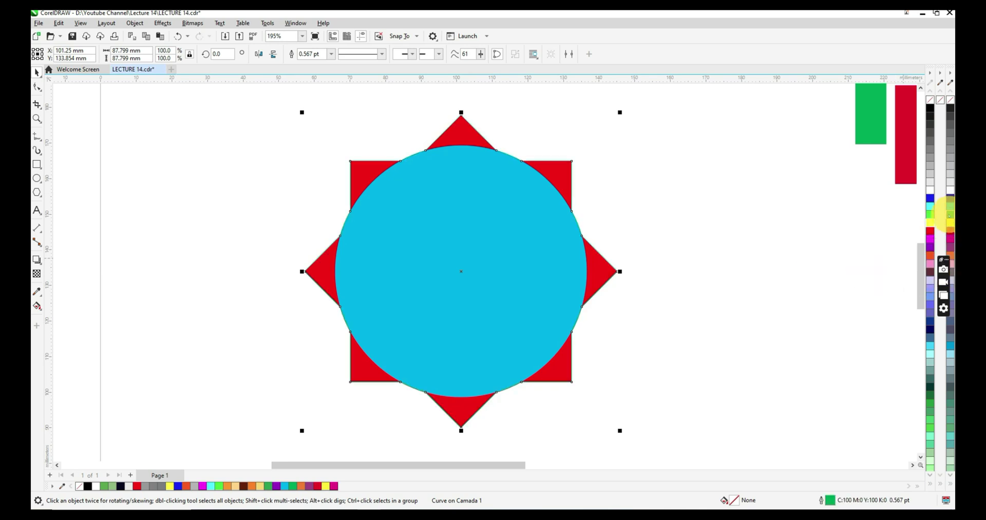
left_click(325, 53)
left_click(330, 54)
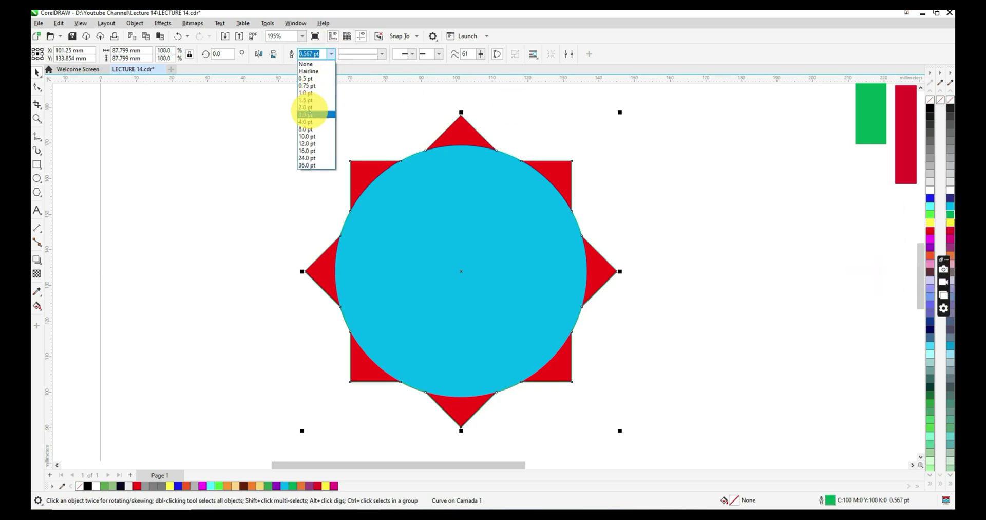
left_click(309, 110)
left_click(273, 217)
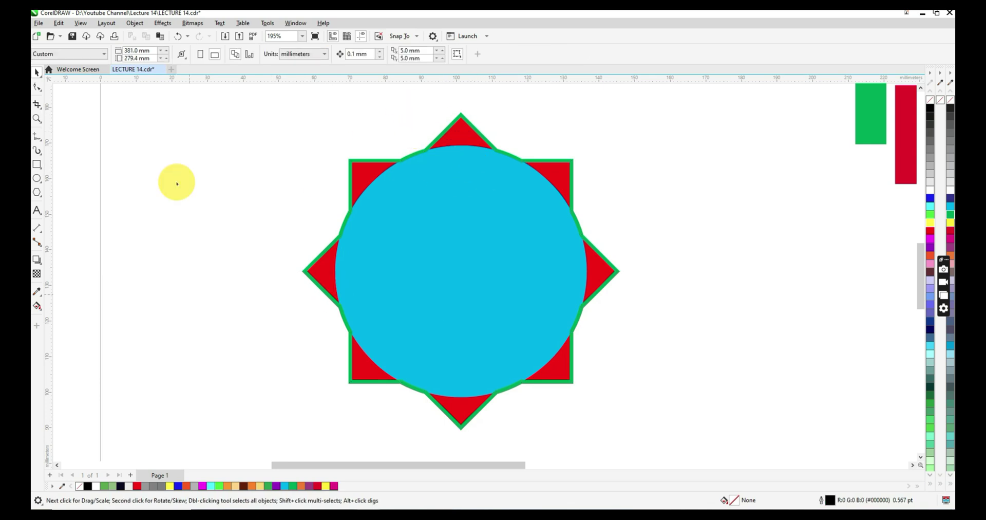
- Delete the cyan circle, both red squares and their green boundary outline
left_click(37, 118)
right_click(488, 233)
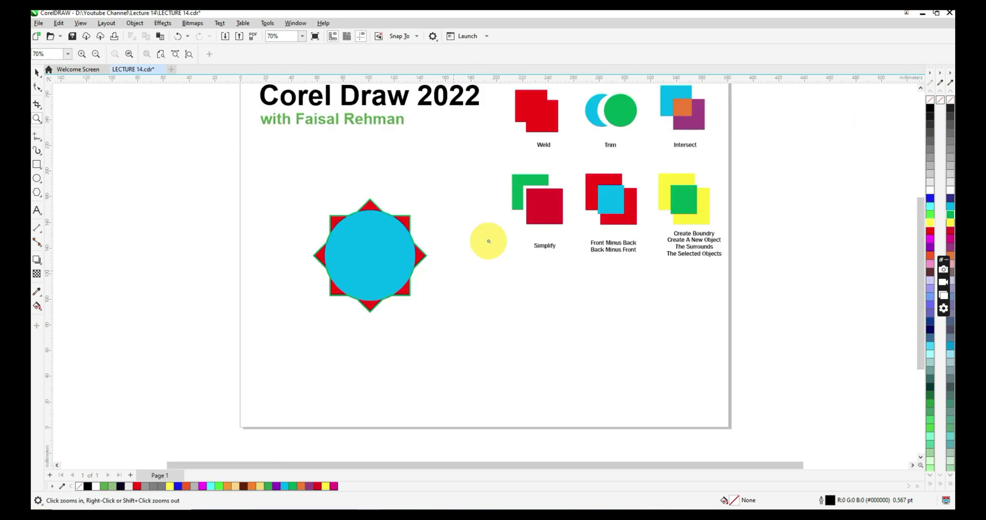
left_click(37, 72)
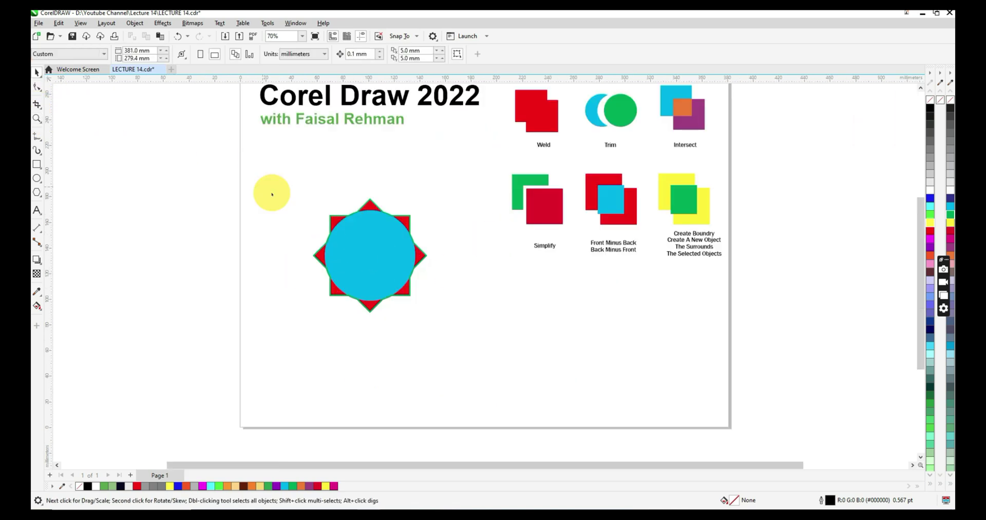
left_click_drag(222, 160, 465, 333)
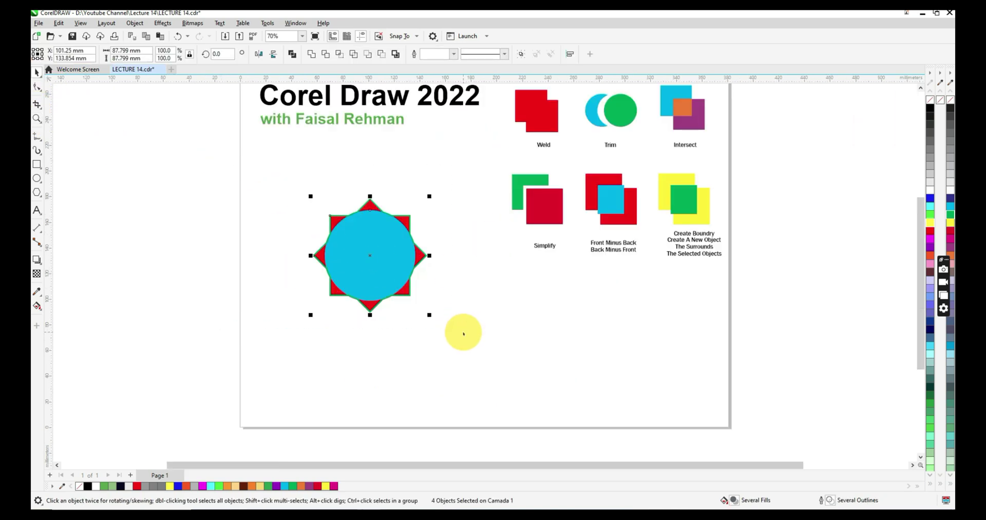
key("Delete")
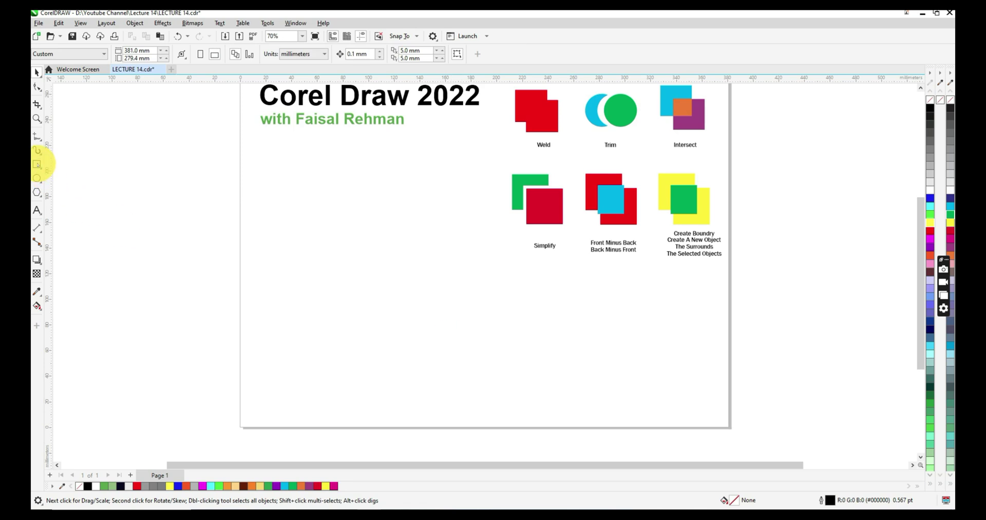
- Draw an unfilled square in the empty lower part of the page and shrink it about its centre to about 64.7 mm
left_click(37, 164)
left_click_drag(303, 219, 401, 317)
left_click(37, 73)
left_click(37, 119)
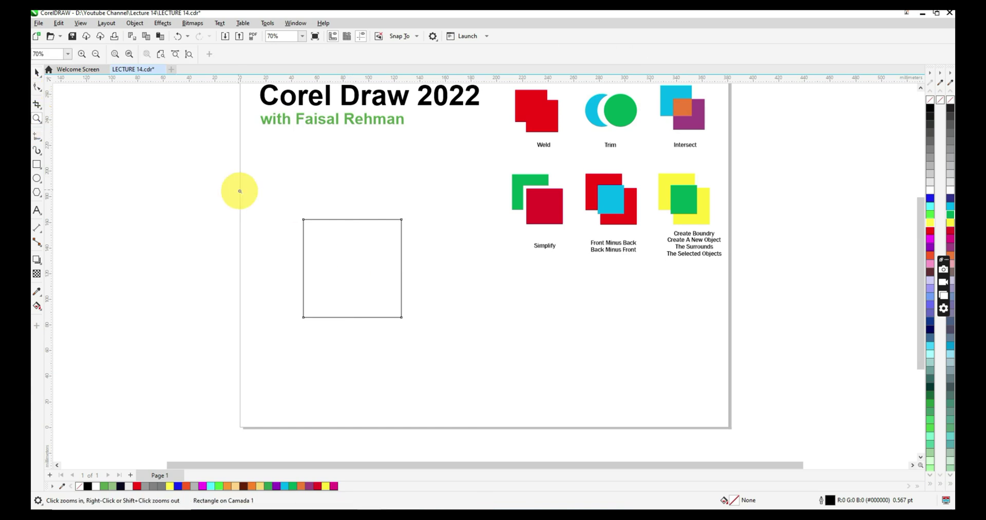
left_click_drag(294, 203, 502, 359)
key("space")
left_click_drag(554, 145, 542, 159, "shift")
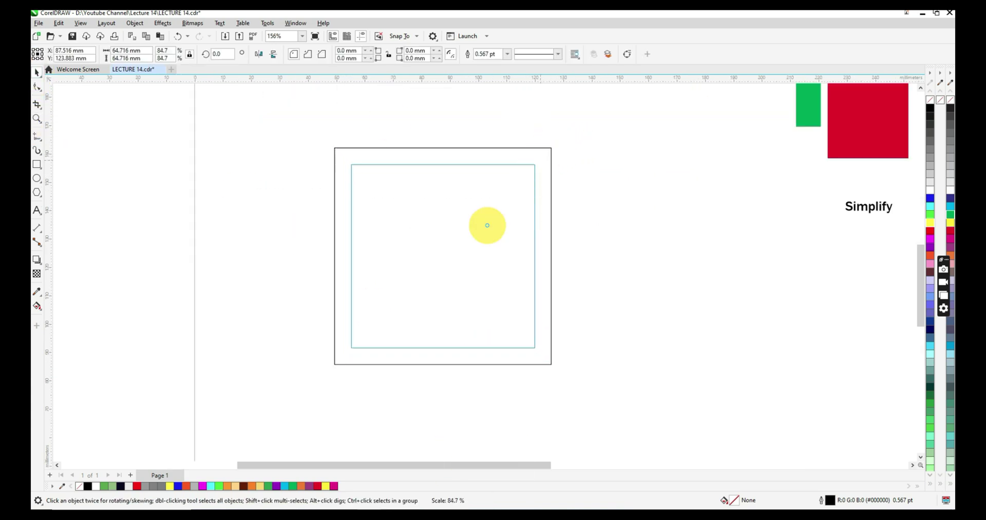
- Add an overlapping copy of the square, offset up and to the right, and combine both squares into one curve
left_click_drag(431, 304, 504, 235, "ctrl")
left_click(375, 255, "shift")
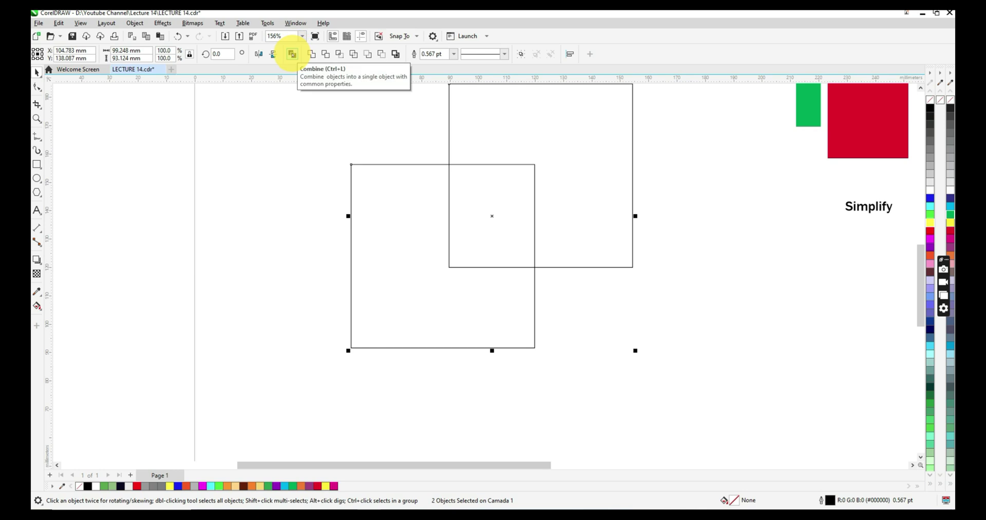
left_click(292, 53)
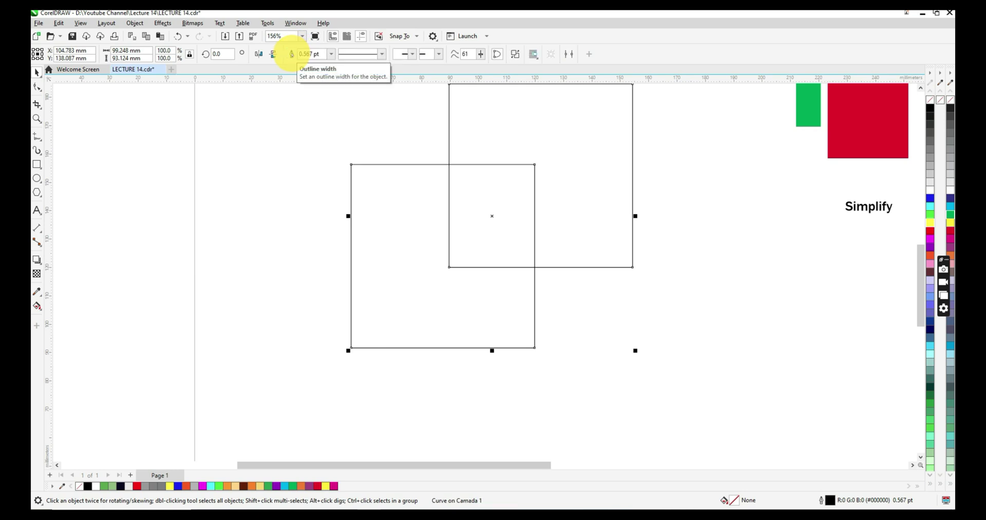
left_click(453, 216)
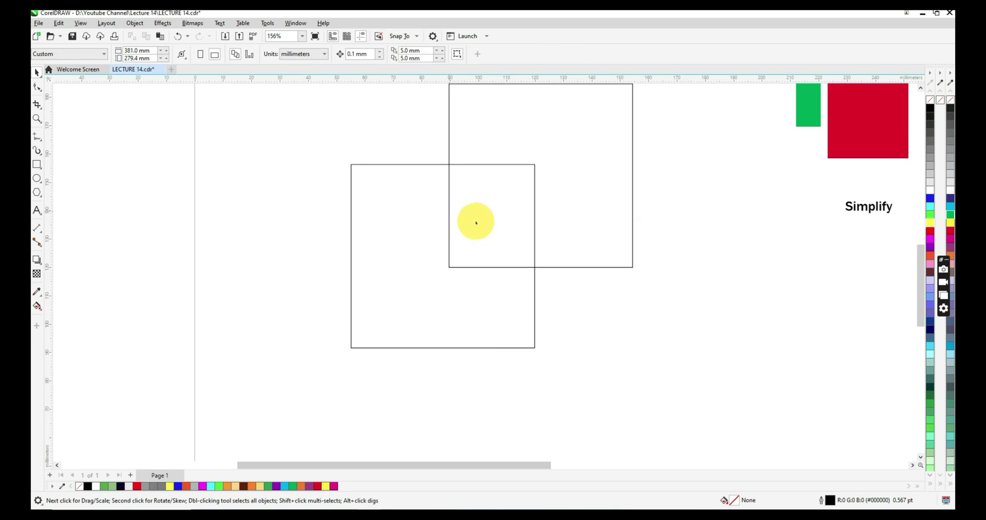
- Move the combined squares slightly up and to the left, fill them red and clear the selection
left_click(534, 257)
left_click(37, 118)
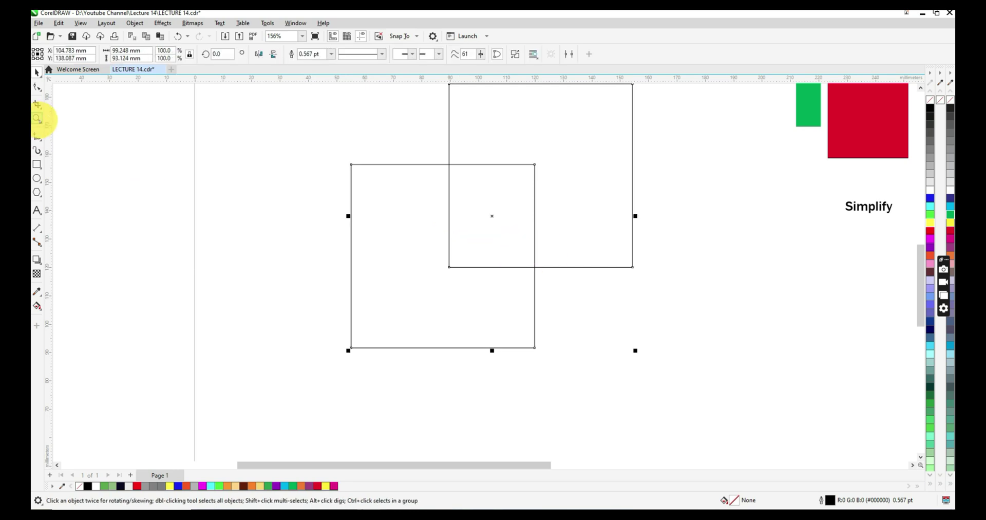
right_click(272, 200)
left_click(37, 72)
left_click_drag(414, 204, 482, 266)
left_click(507, 314)
left_click_drag(508, 314, 424, 236)
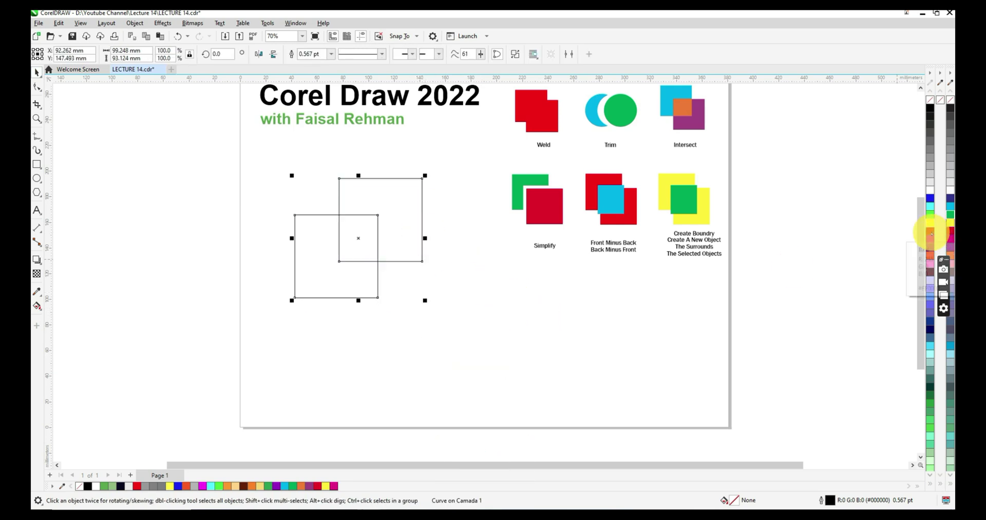
left_click(931, 232)
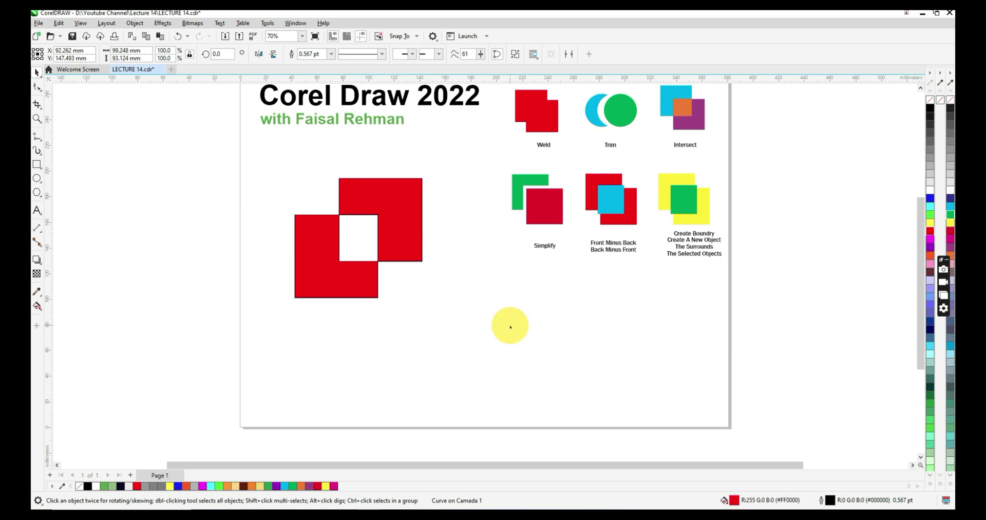
left_click(482, 327)
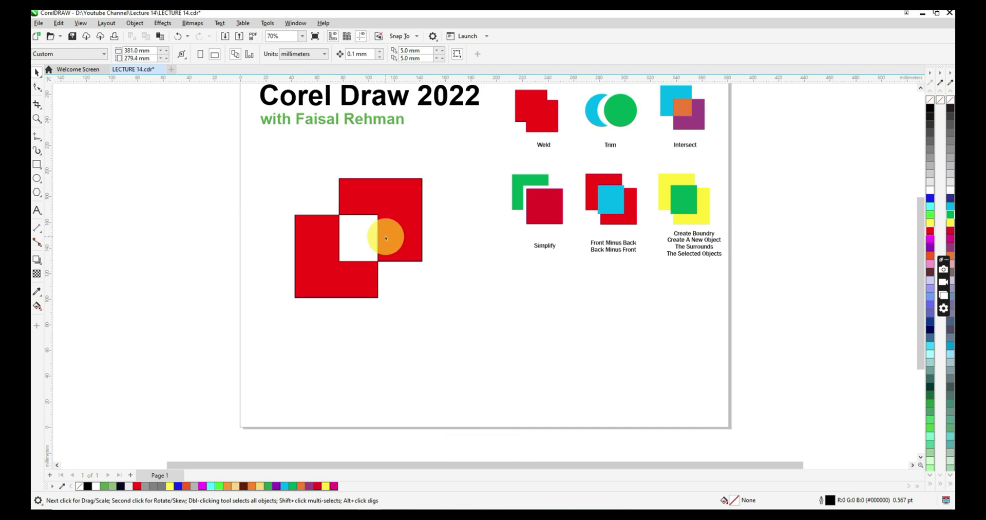
- Undo the red fill, the move, the combine and the copy, back to the single unfilled square
key("ctrl+z")
key("ctrl+z")
key("ctrl+z")
key("ctrl+z")
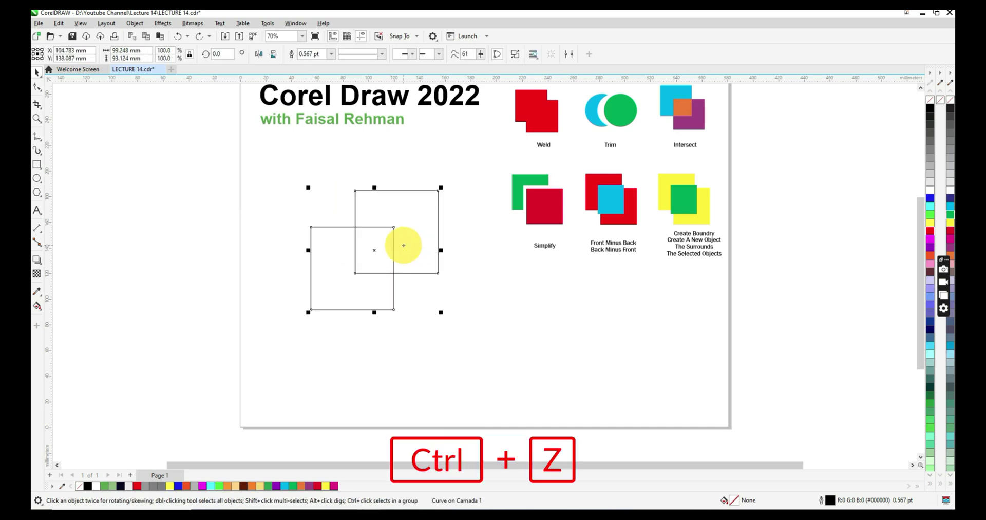
key("ctrl+z")
key("ctrl+z")
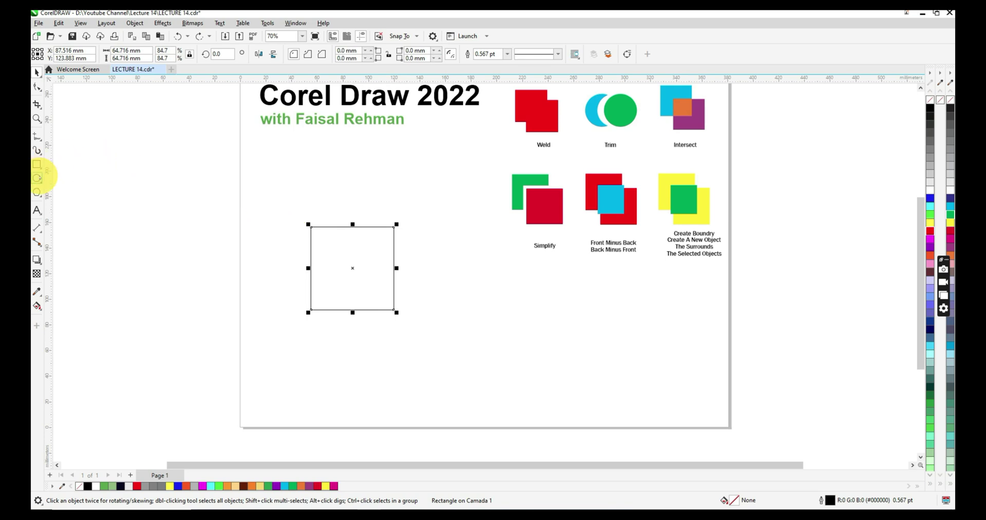
- Add the artistic text FASHION below the square and make it bold
left_click(37, 211)
left_click(269, 355)
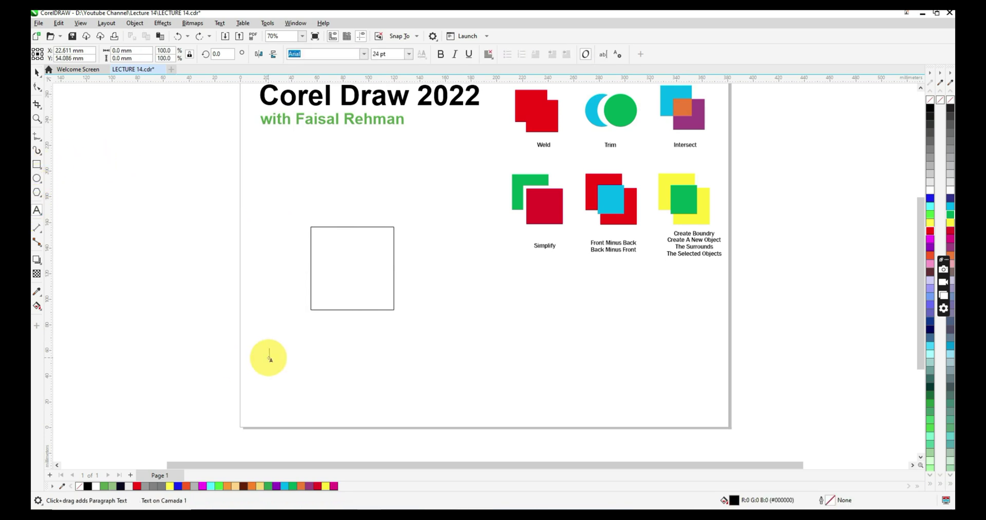
type("FASHION")
key("Escape")
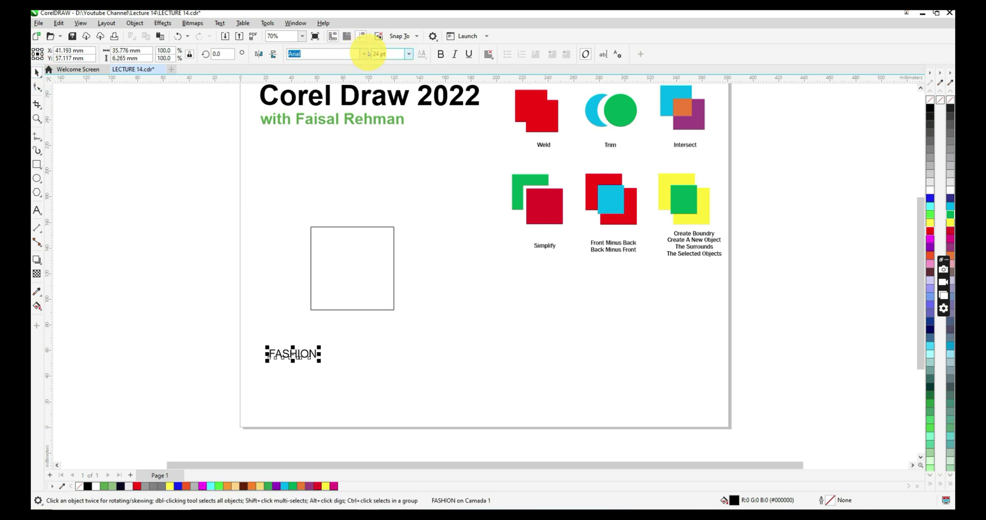
left_click(440, 54)
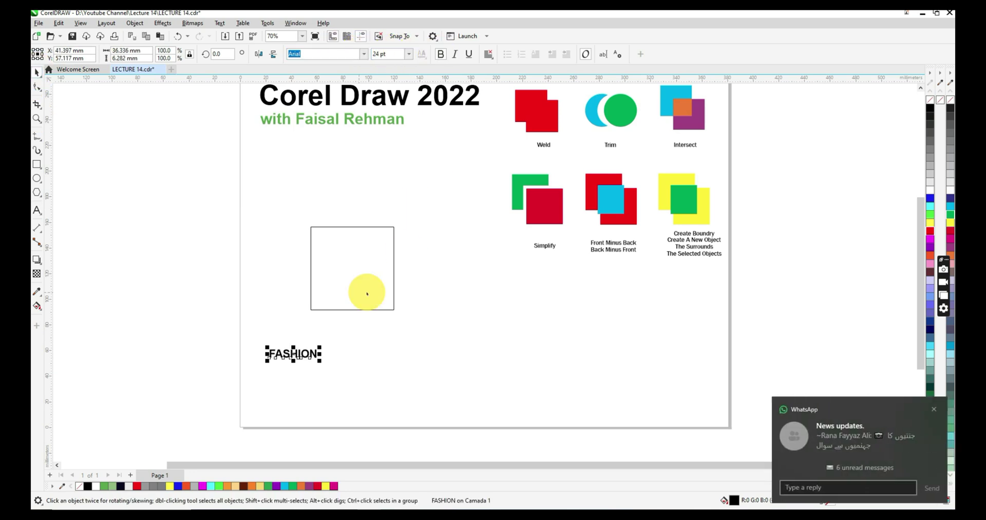
- Centre the FASHION text on the square and enlarge it about its centre to about 90.7 mm wide
left_click(353, 281, "shift")
key("c")
key("e")
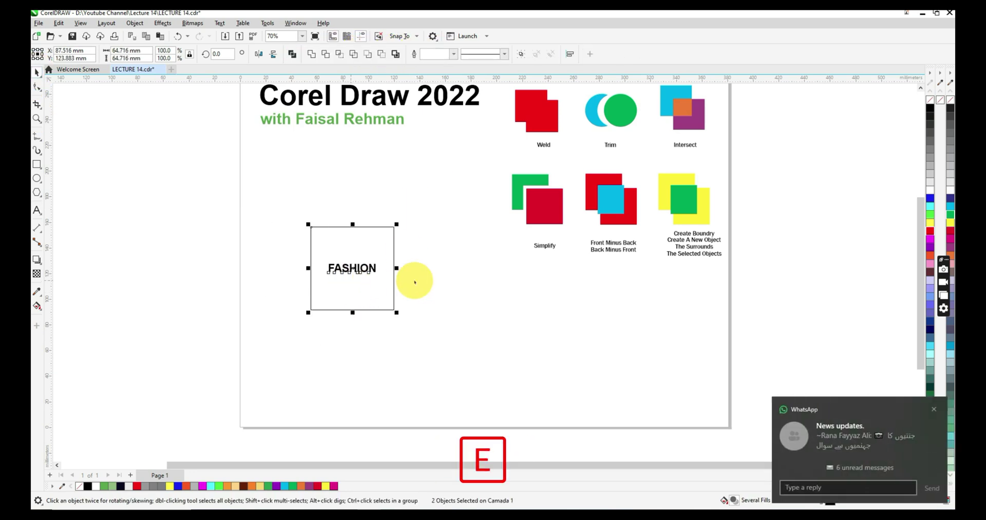
left_click_drag(414, 256, 288, 283)
left_click_drag(379, 260, 414, 244)
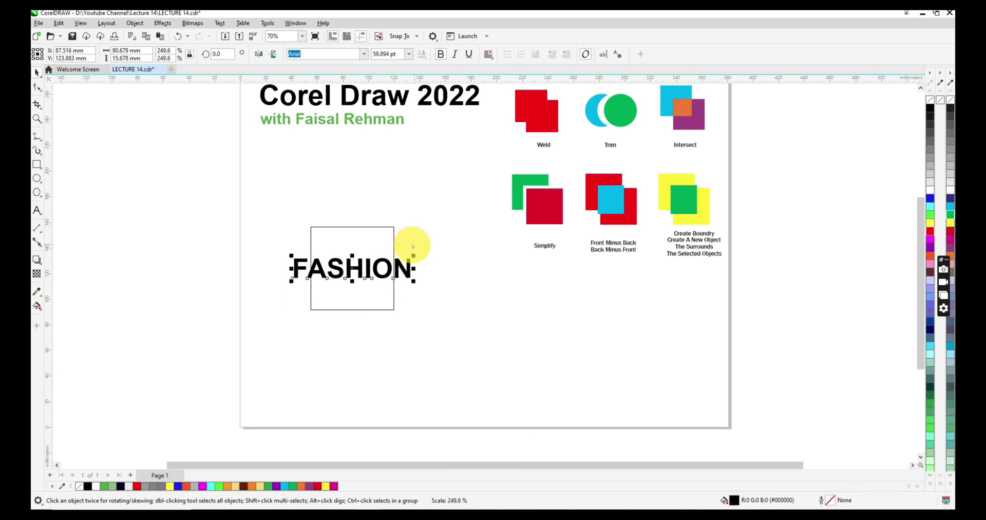
- Combine the FASHION text with the square, fill the resulting curve green and remove its outline
left_click(381, 246, "shift")
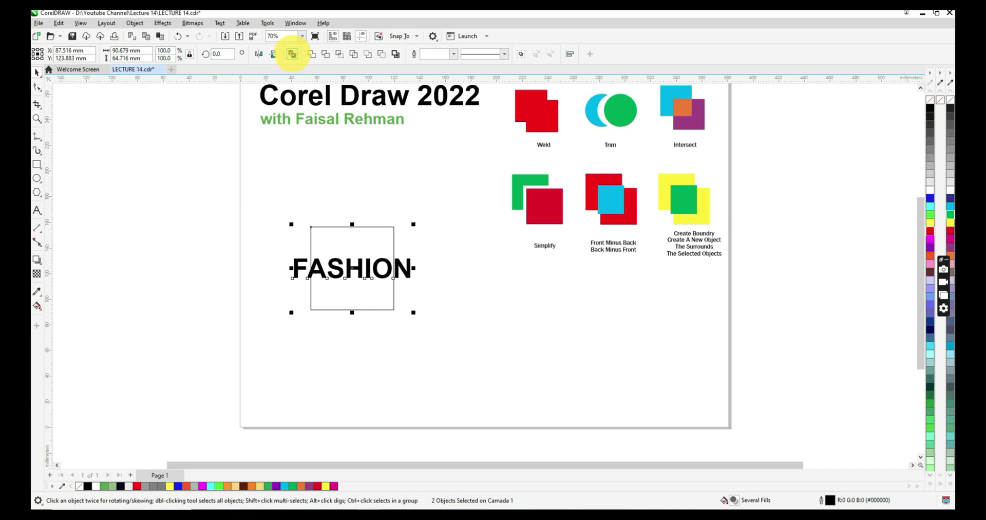
left_click(291, 53)
left_click(950, 215)
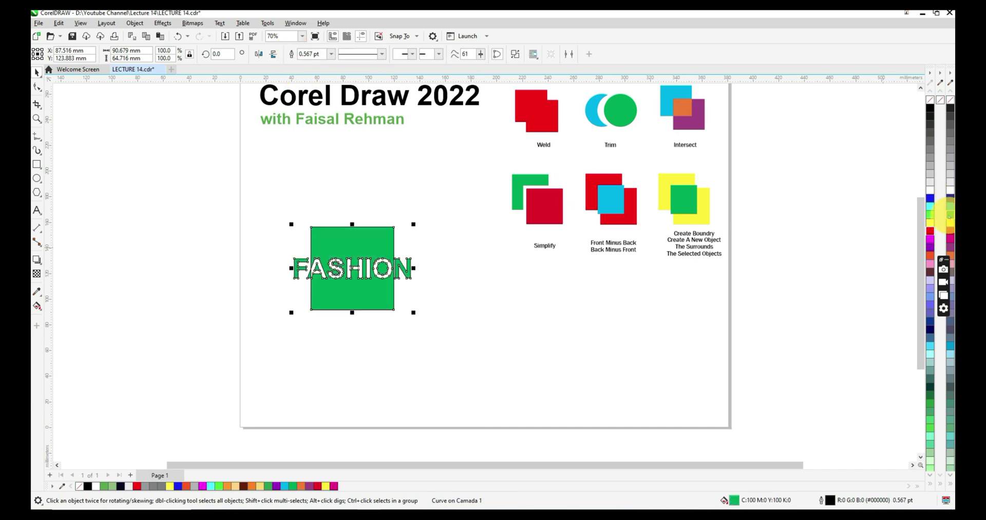
right_click(930, 101)
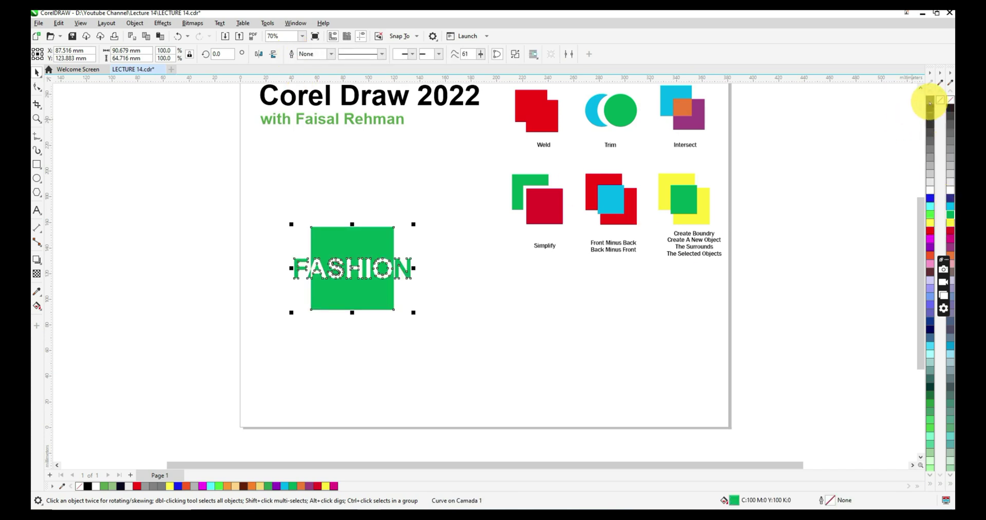
- Undo a trial move of the combined green FASHION shape and break the shape apart
left_click(623, 267)
left_click_drag(353, 303, 537, 324)
key("ctrl+z")
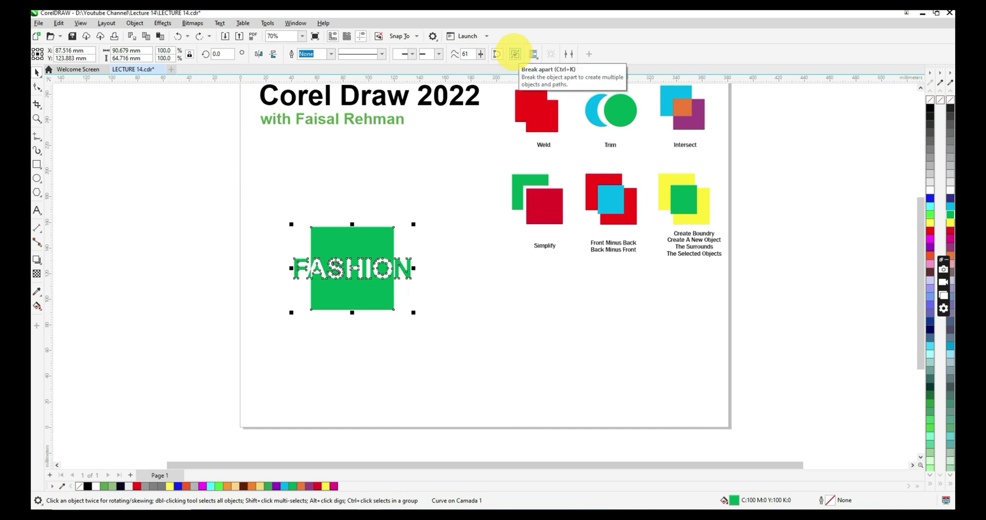
left_click(515, 53)
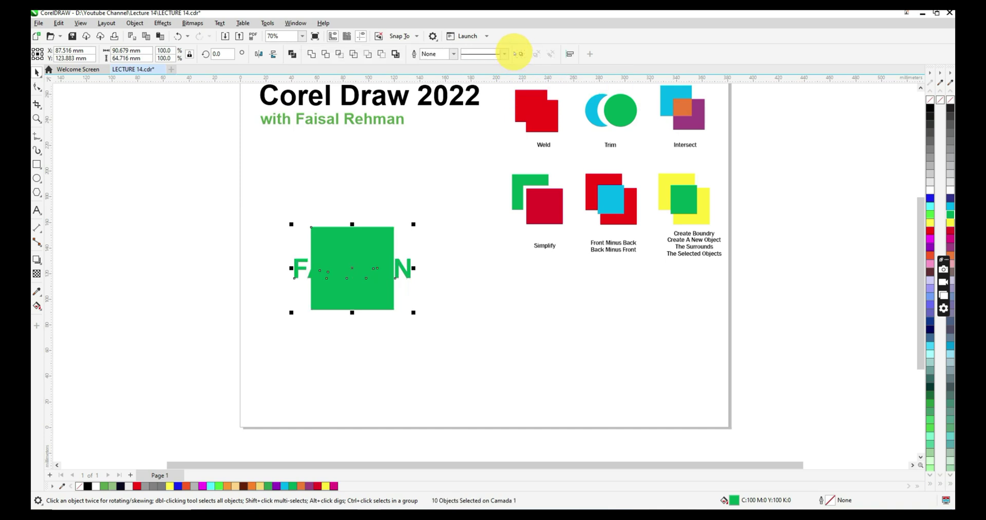
- Move the green square to the right of the lettering and combine the separate FASHION letter pieces into one curve
left_click_drag(209, 247, 463, 290)
left_click_drag(358, 300, 473, 308)
left_click_drag(205, 228, 450, 303)
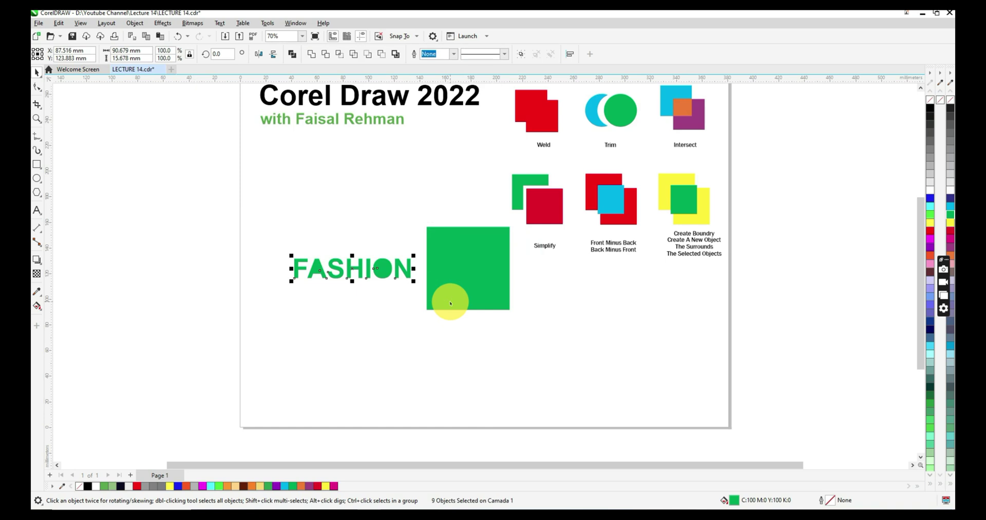
left_click(292, 54)
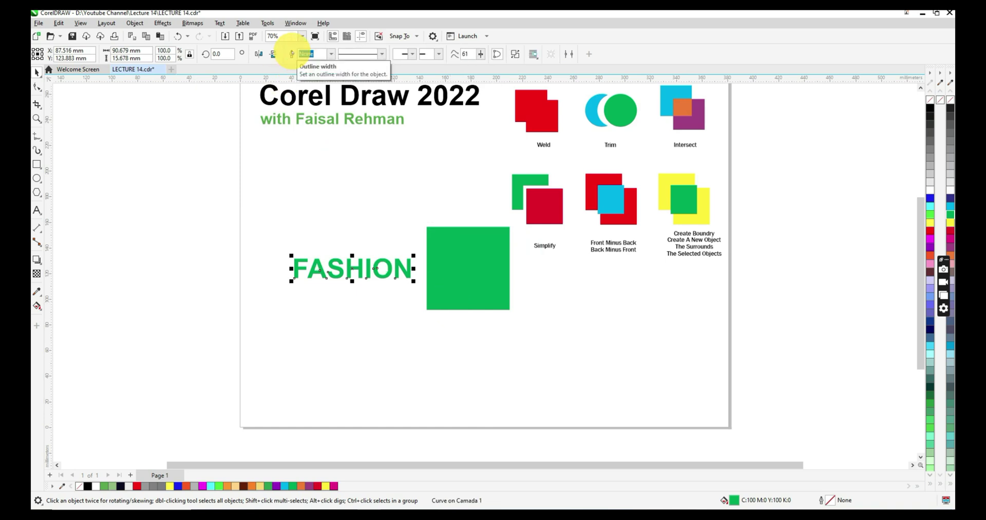
key("ctrl+z")
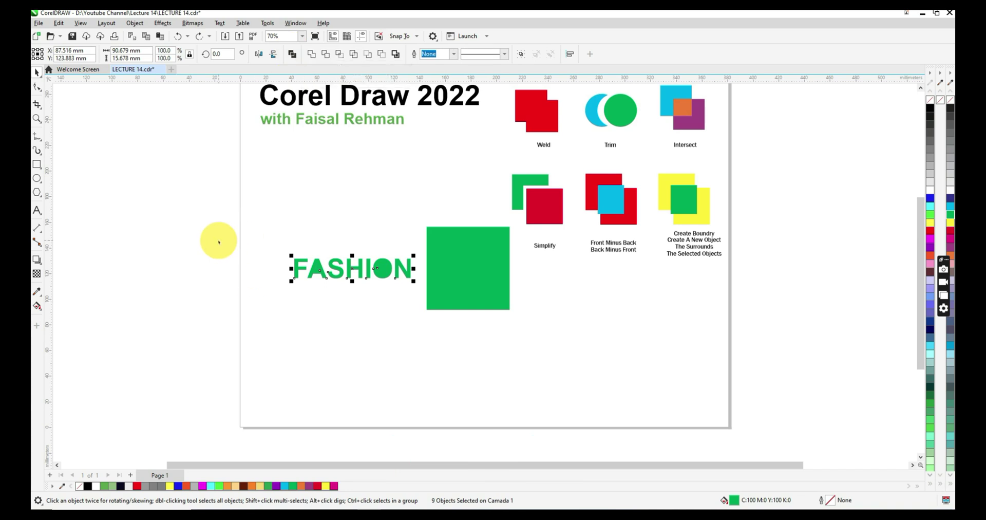
key("ctrl")
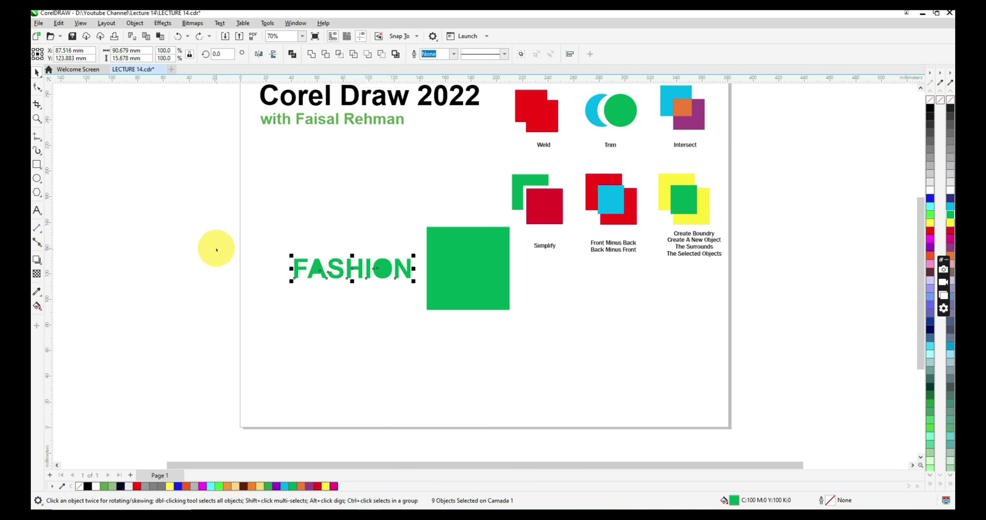
key("ctrl+l")
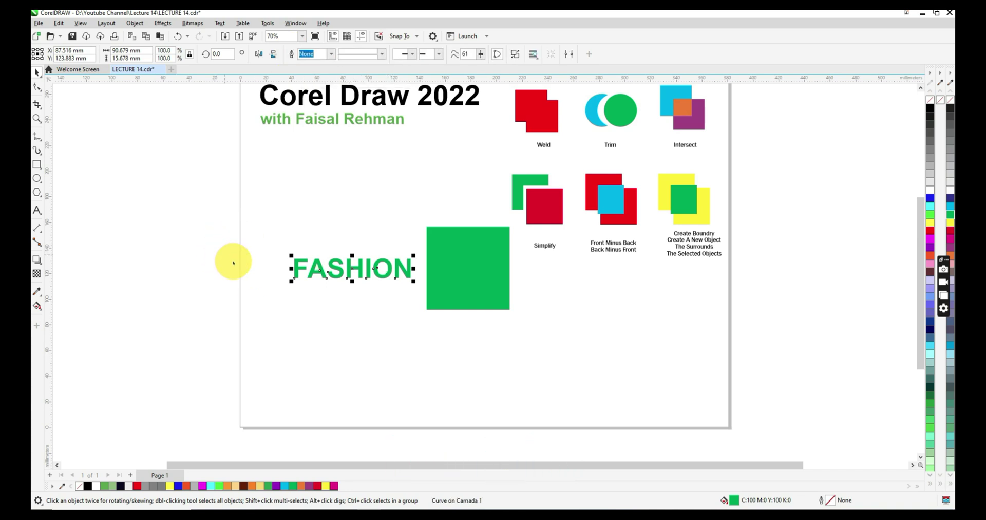
- Move the green square back over the FASHION lettering and align both on their vertical centre line
left_click_drag(465, 294, 352, 294)
left_click(404, 270, "shift")
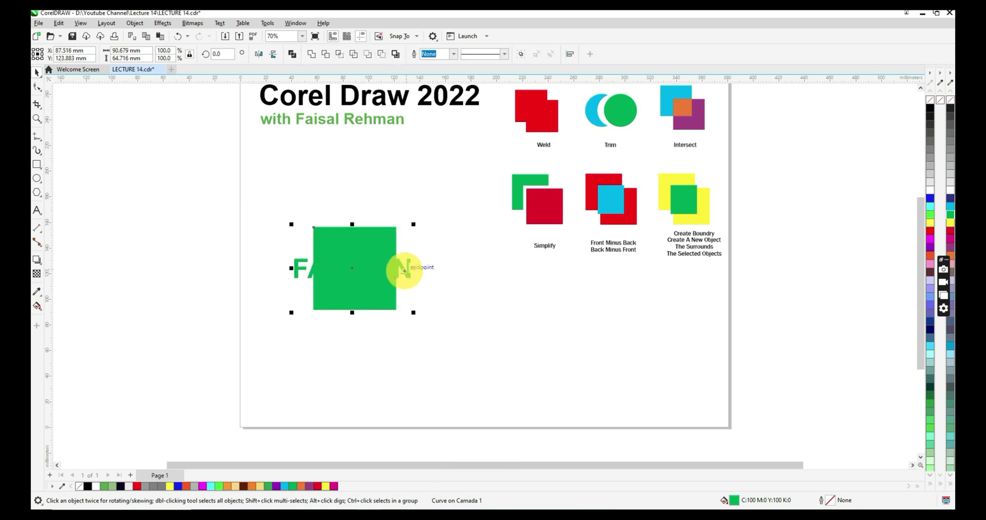
key("c")
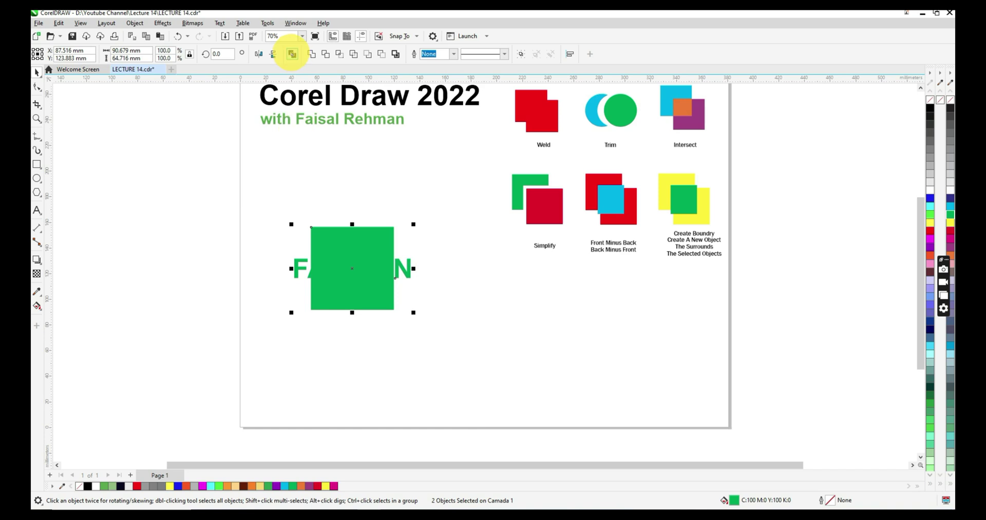
- Combine the FASHION lettering with the green square and break the combined curve apart
left_click(292, 53)
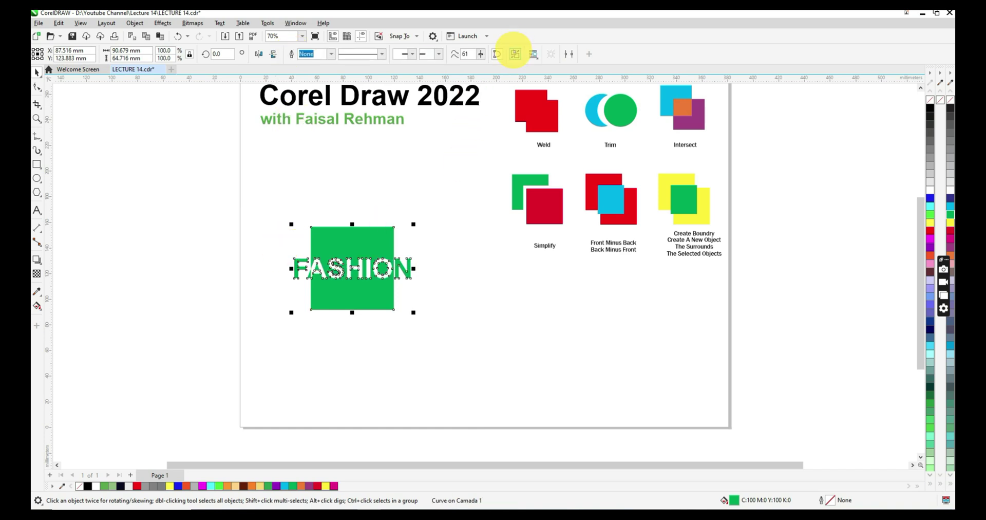
left_click(515, 53)
key("ctrl+z")
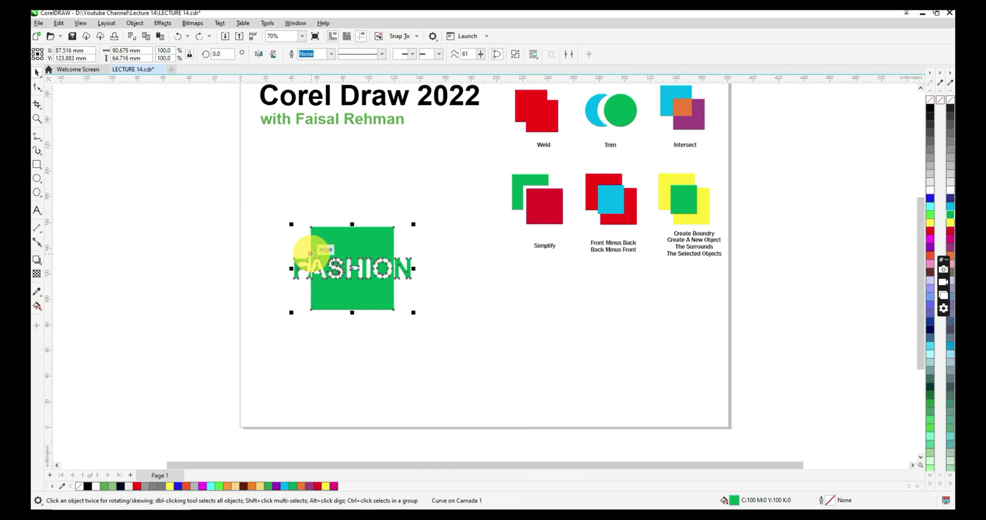
key("ctrl+k")
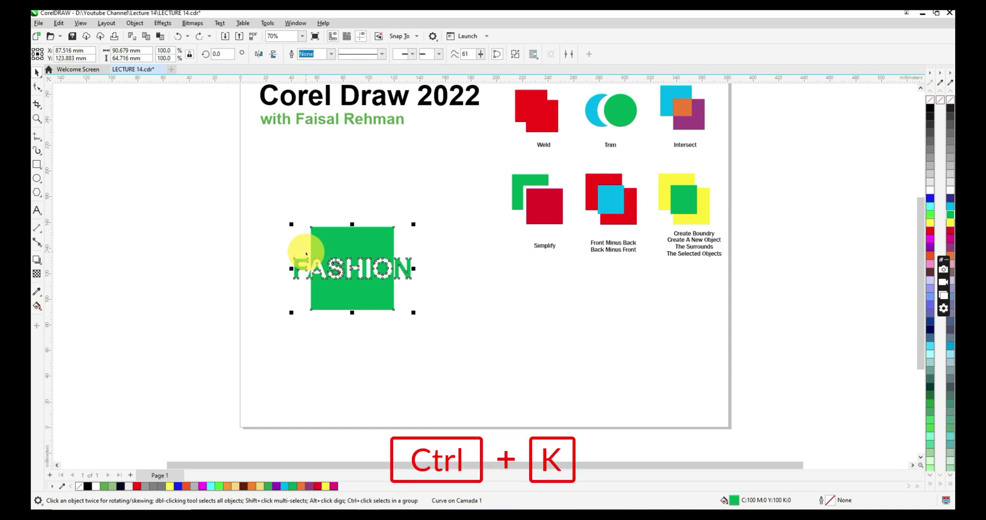
- Combine the separate FASHION letter pieces into one curve and move it to the right of the green square
left_click_drag(229, 247, 437, 291)
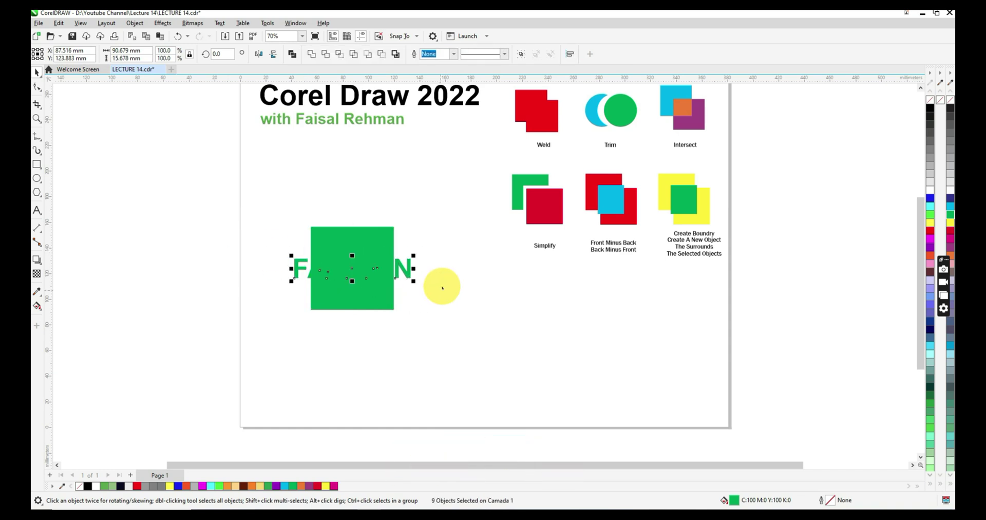
left_click(292, 54)
left_click_drag(363, 269, 458, 267)
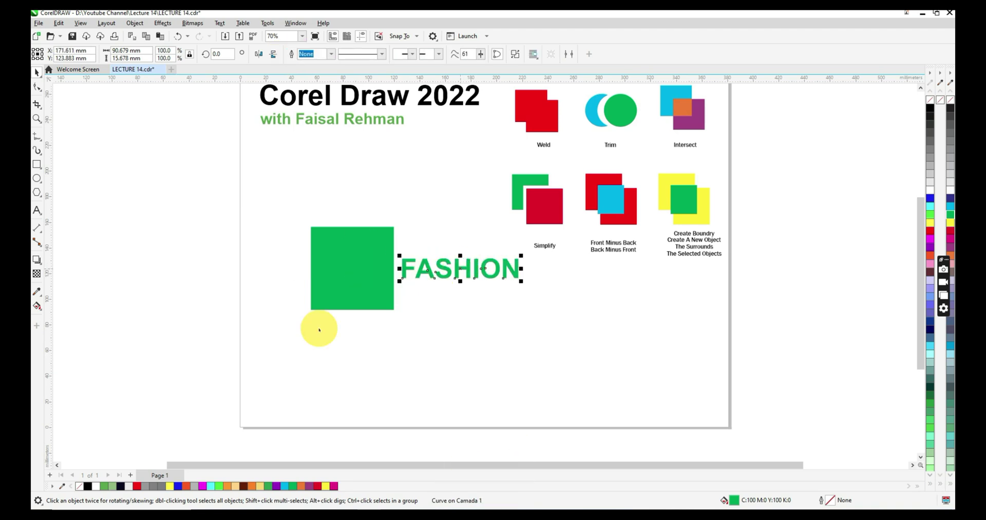
- Align the FASHION lettering and the green square on their centres, with the lettering back on the square
left_click(239, 336)
left_click(479, 273)
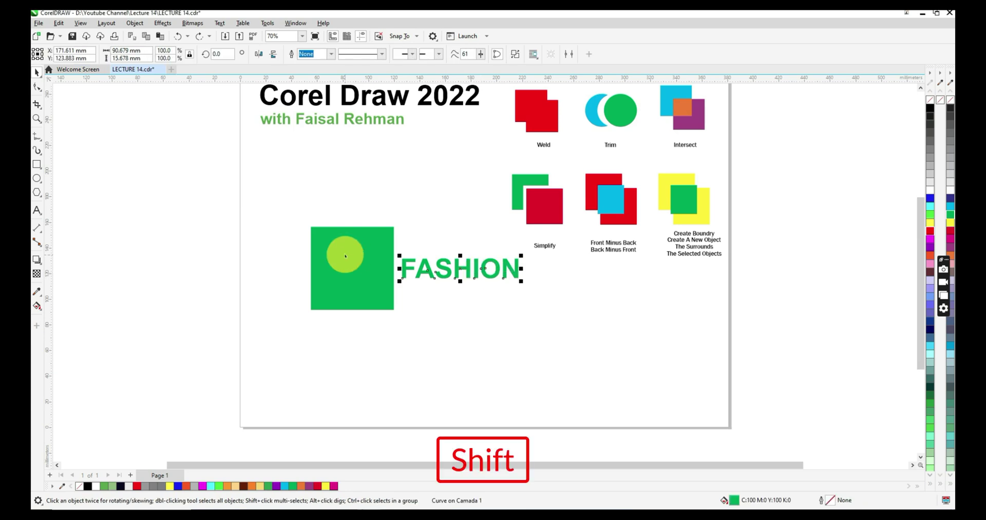
left_click(345, 255, "shift")
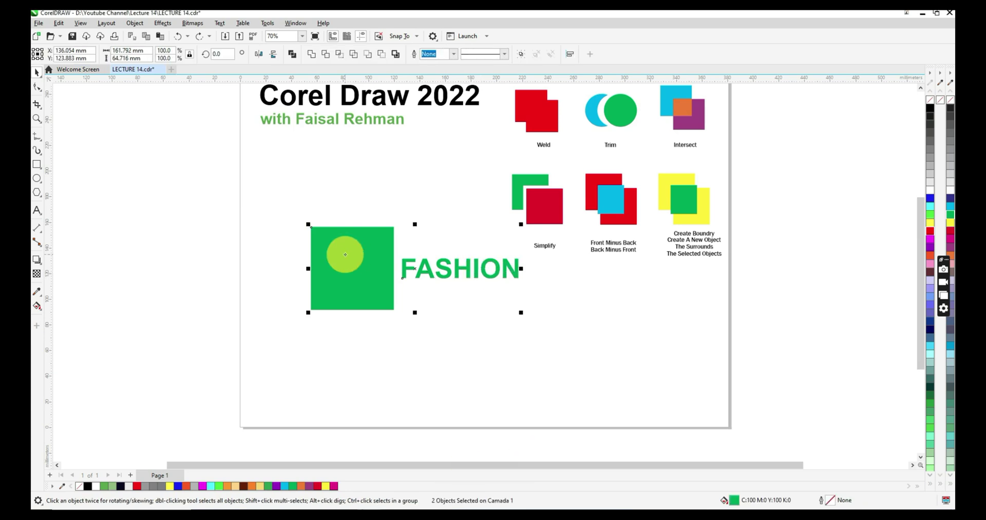
left_click(469, 344)
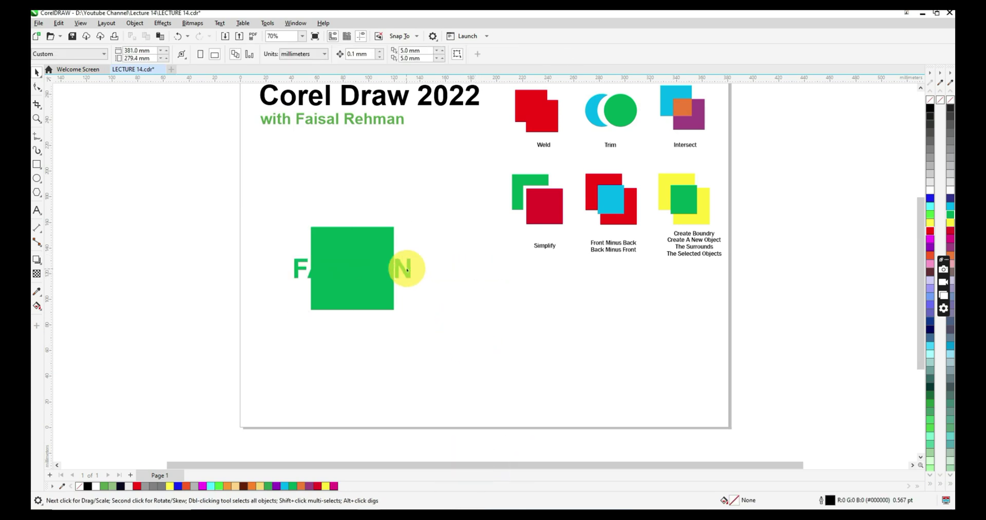
- Duplicate the FASHION lettering above and below the original and combine all three with the green square
left_click_drag(408, 267, 406, 229)
left_click_drag(407, 264, 408, 312)
left_click_drag(419, 323, 242, 193)
scroll(452, 376, "up", 1)
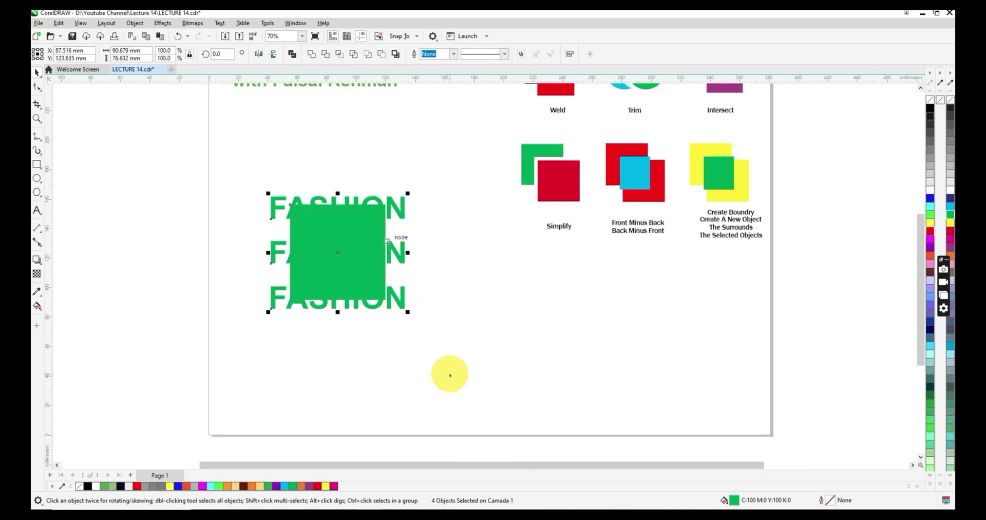
left_click(292, 54)
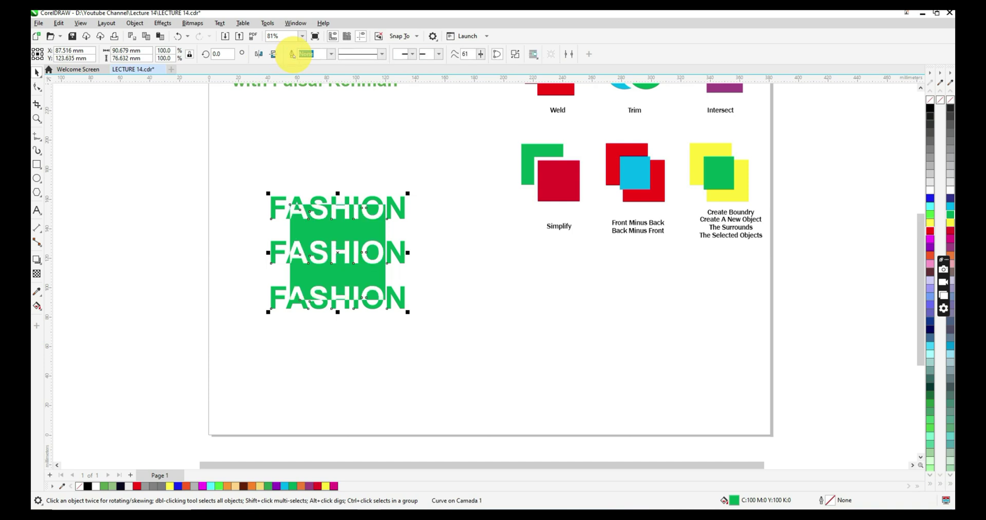
- Draw a 64.716 mm square exactly over the green square of the combined FASHION design
left_click(37, 118)
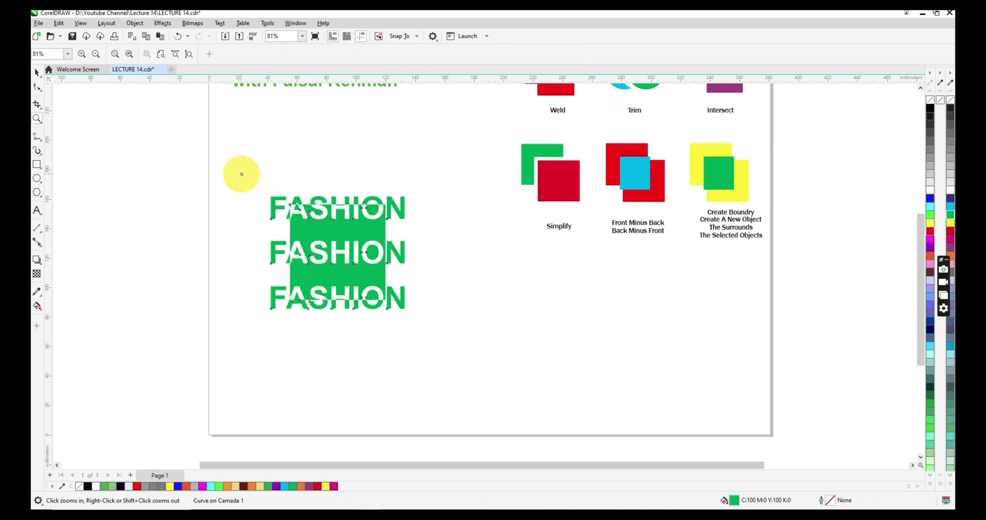
left_click(450, 338)
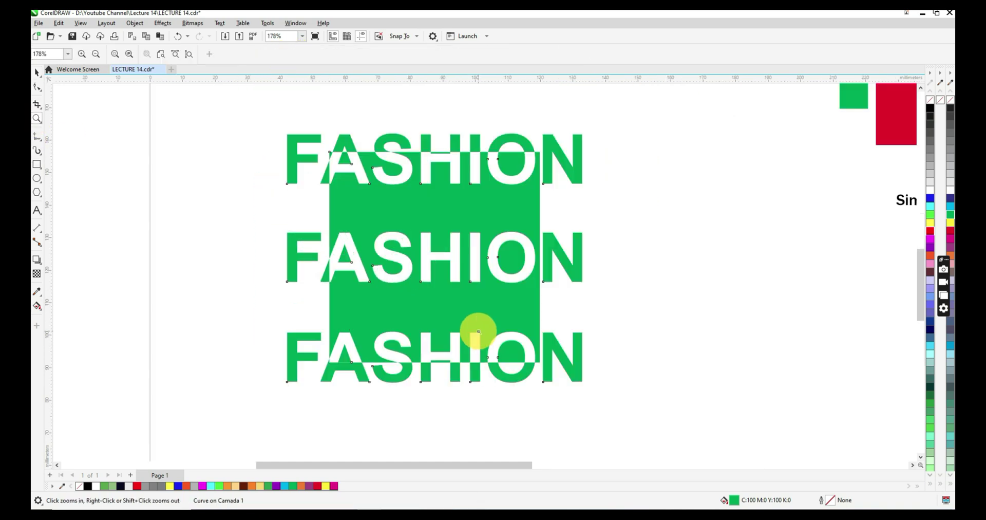
left_click(37, 164)
left_click_drag(330, 152, 496, 308)
left_click_drag(446, 254, 540, 362)
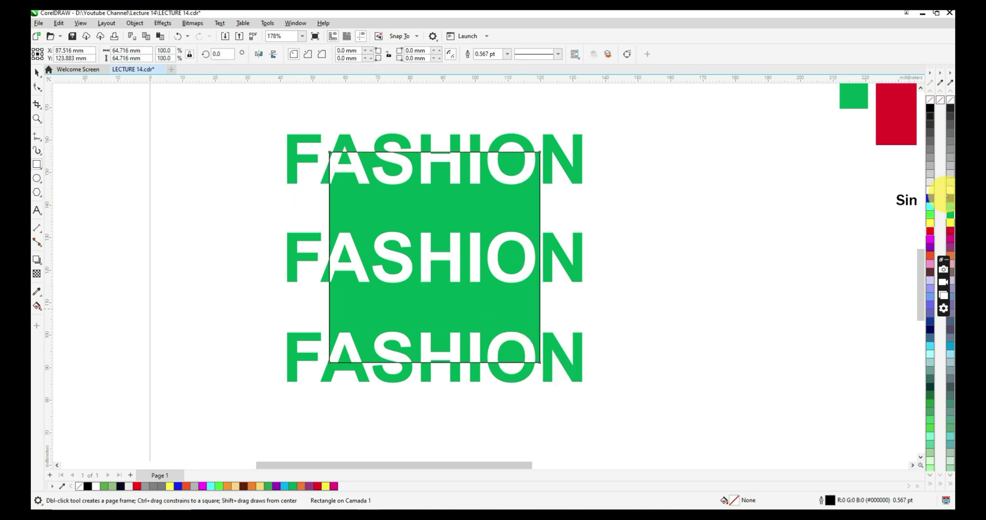
- Fill the new square red, remove its outline and send it behind the FASHION design
left_click(930, 230)
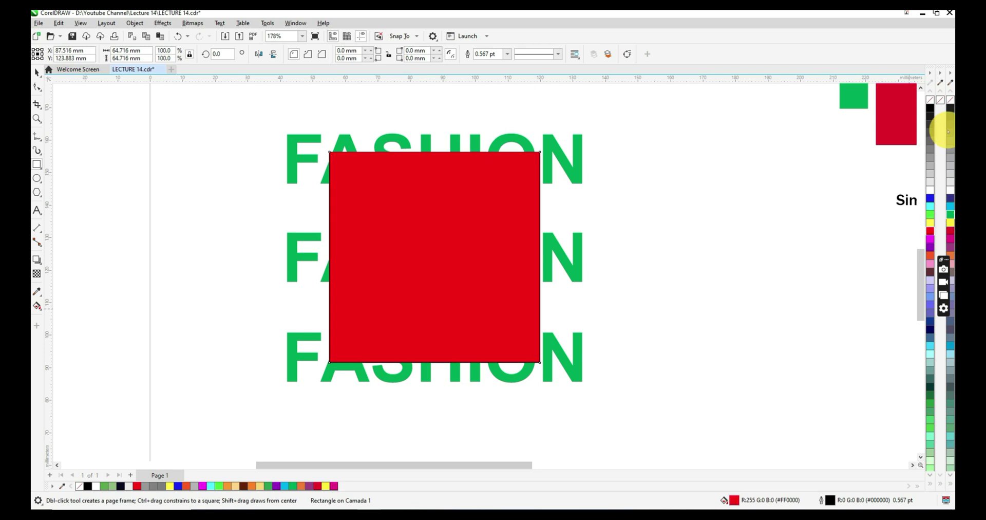
right_click(930, 99)
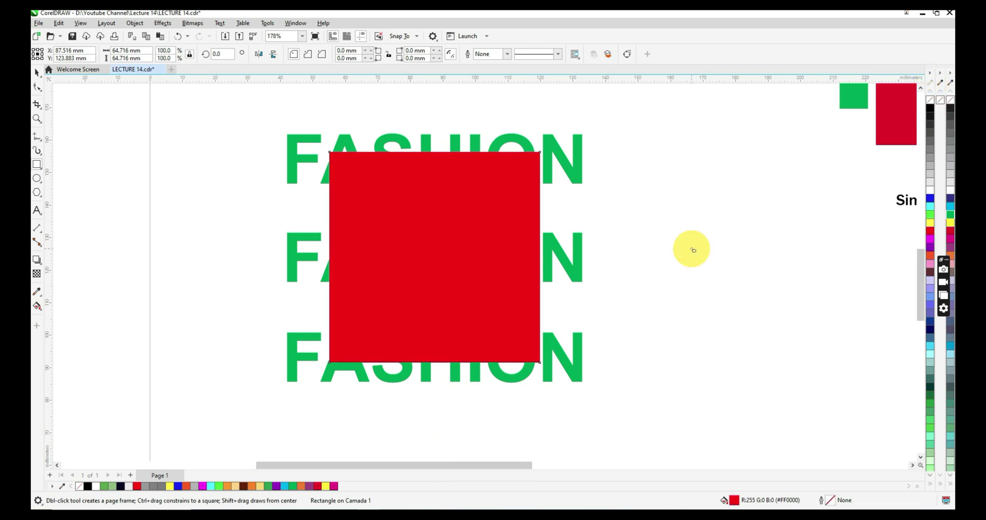
key("shift+Page_Down")
- Stretch a copy of the red square to the full extent of the three FASHION lines, 90.679 by 76.083 mm
left_click(37, 72)
left_click_drag(541, 257, 583, 257)
left_click_drag(437, 152, 430, 133)
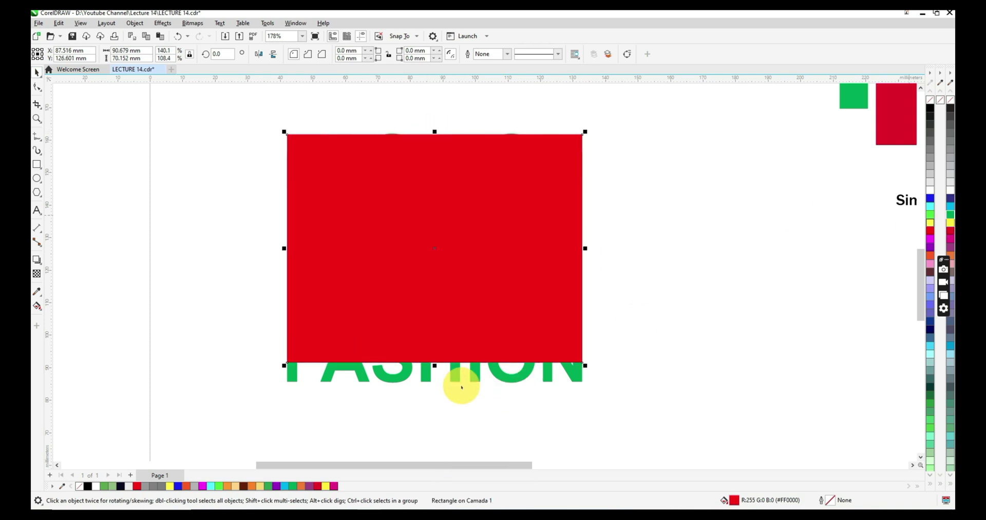
left_click_drag(435, 365, 431, 383)
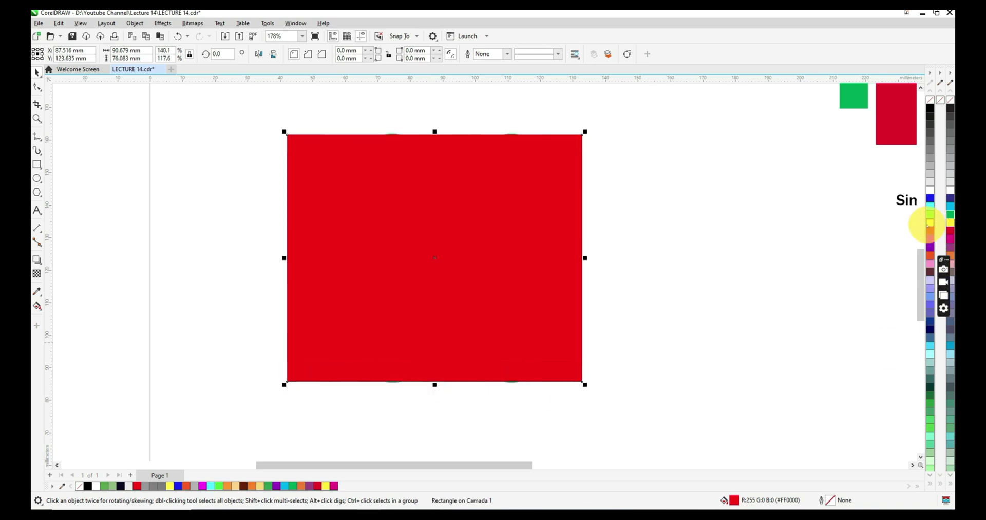
- Fill the stretched rectangle yellow, send it to the back and delete the leftover wide red copy
left_click(929, 223)
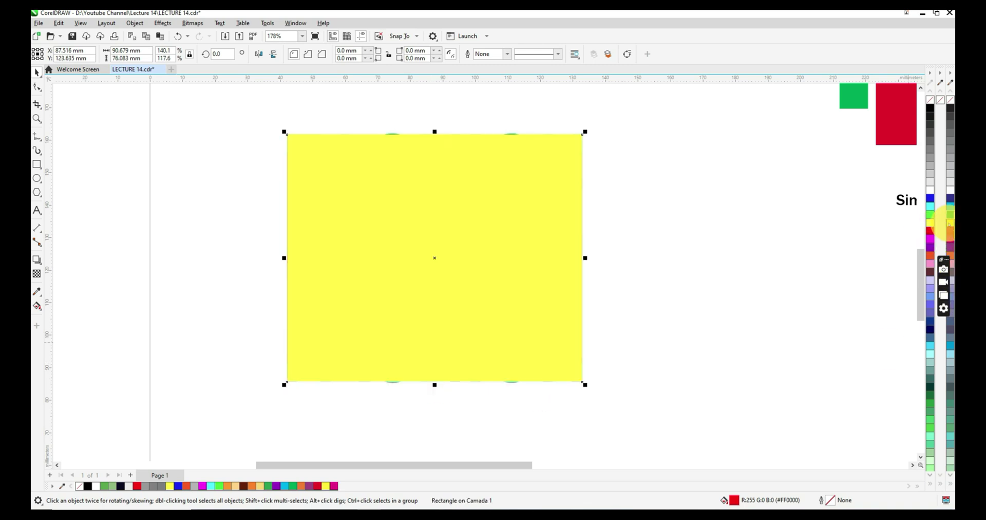
key("shift+Page_Down")
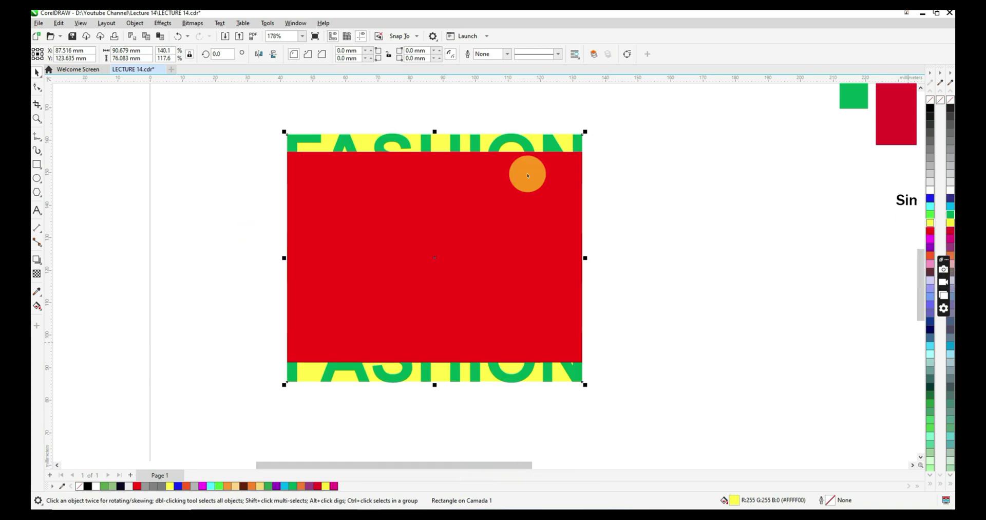
left_click_drag(527, 175, 744, 187)
key("Delete")
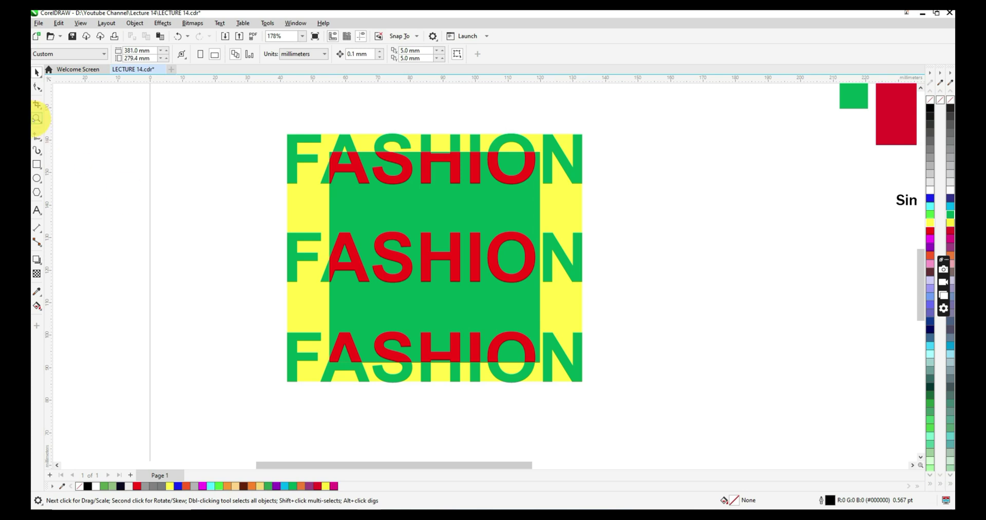
- Examine the finished FASHION design against the whole page and review the list of available shaping commands
left_click(37, 118)
right_click(297, 196)
left_click_drag(252, 184, 499, 340)
right_click(353, 245)
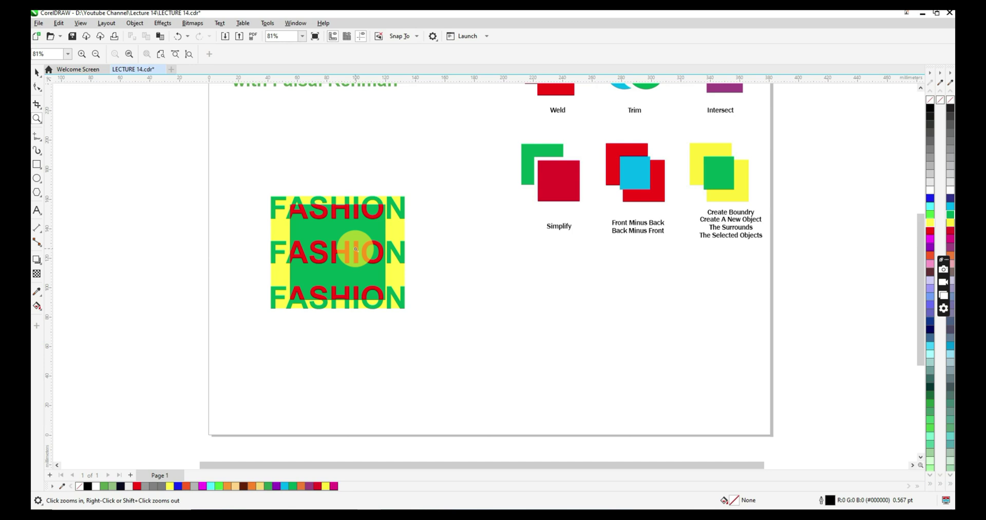
right_click(356, 249)
left_click_drag(338, 137, 636, 359)
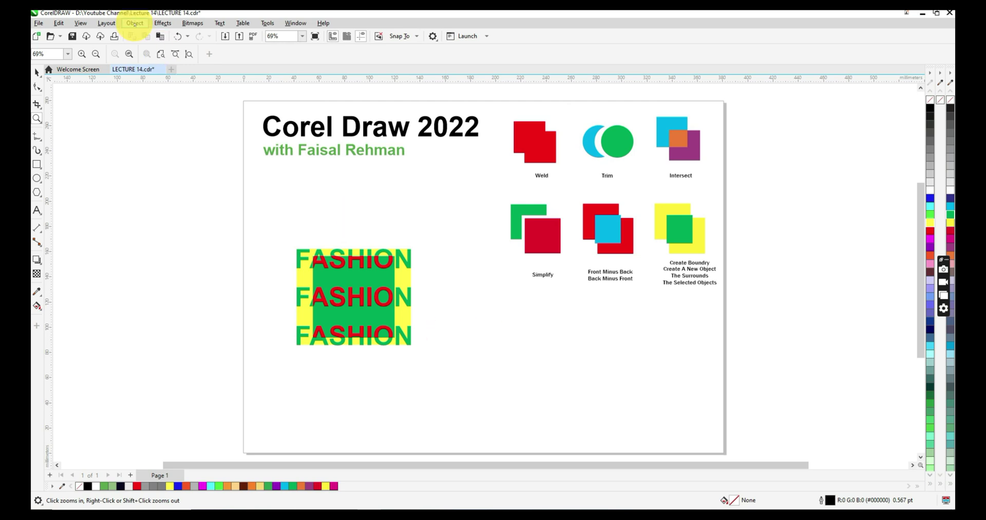
left_click(134, 23)
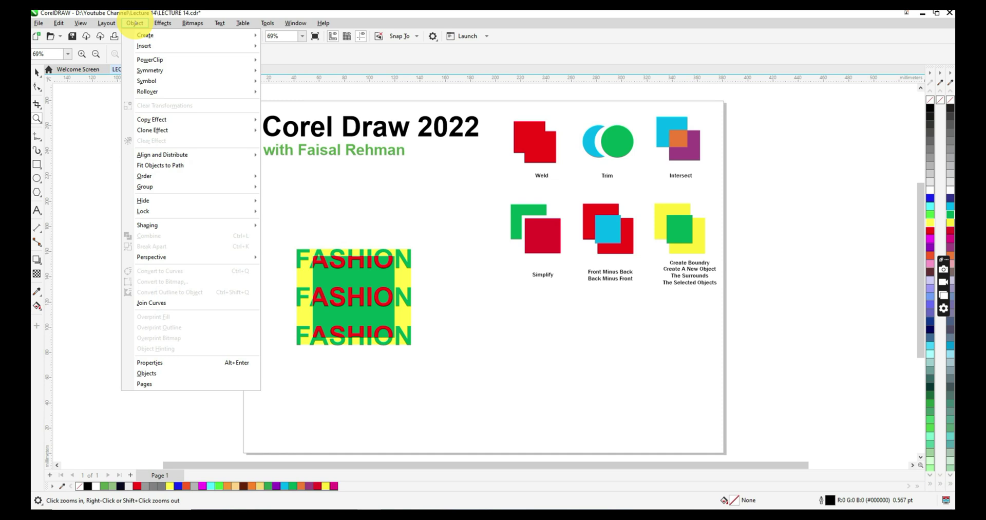
mouse_move(198, 226)
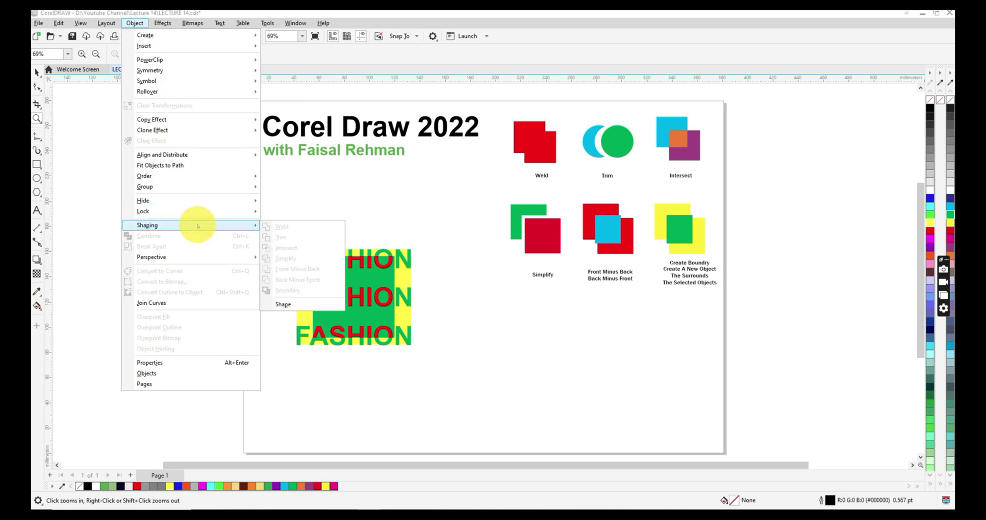
left_click(391, 216)
right_click(390, 217)
right_click(396, 253)
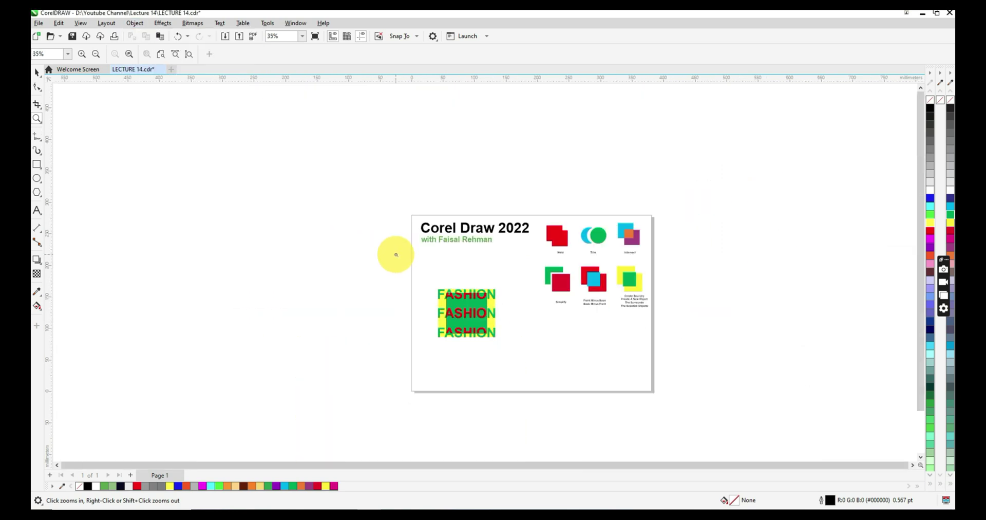
left_click(671, 396)
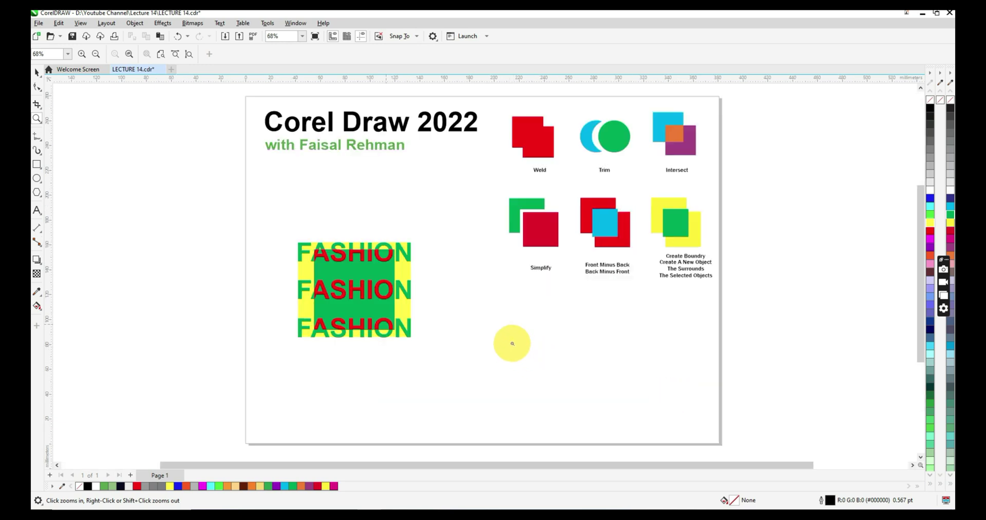
left_click(37, 73)
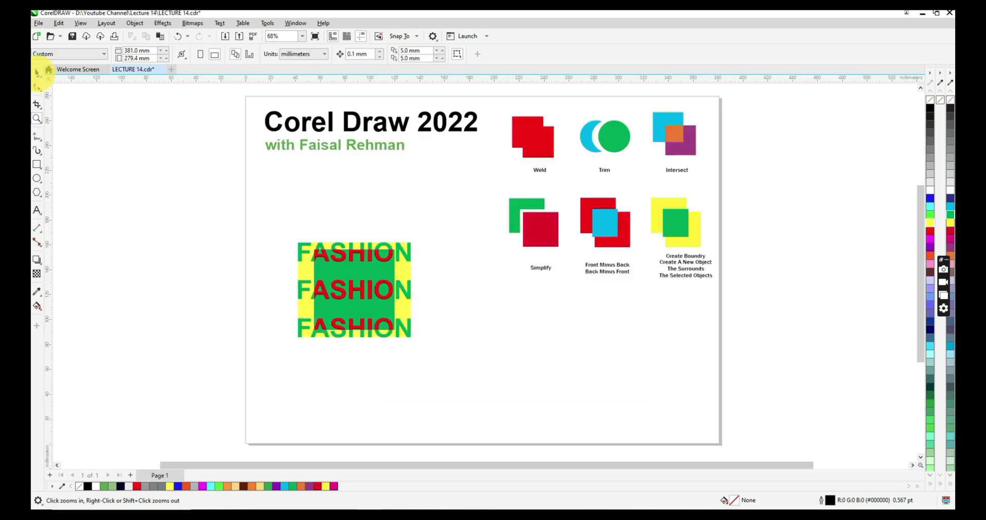